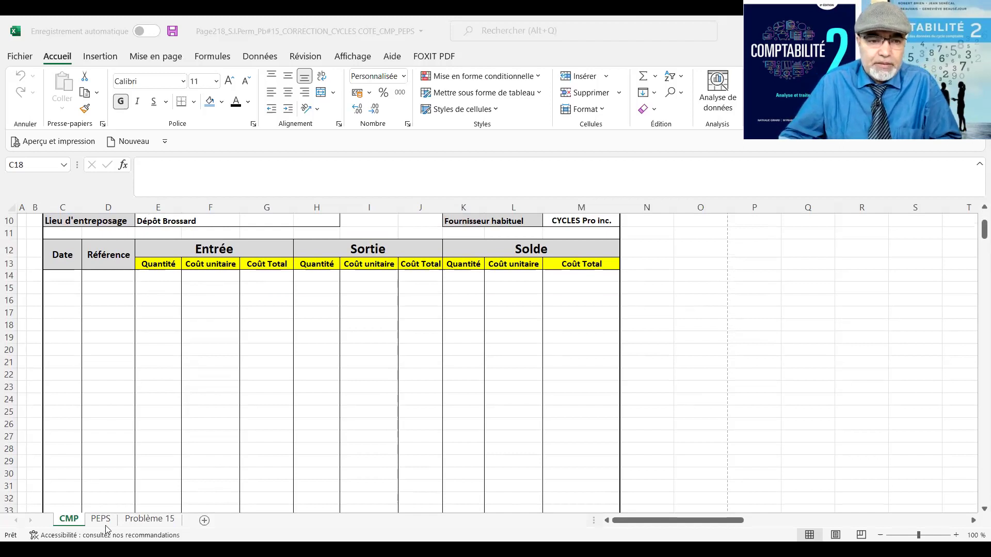
- Move the PEPS sheet ahead of the CMP sheet and look over its perpetual inventory card
drag(102, 522, 70, 520)
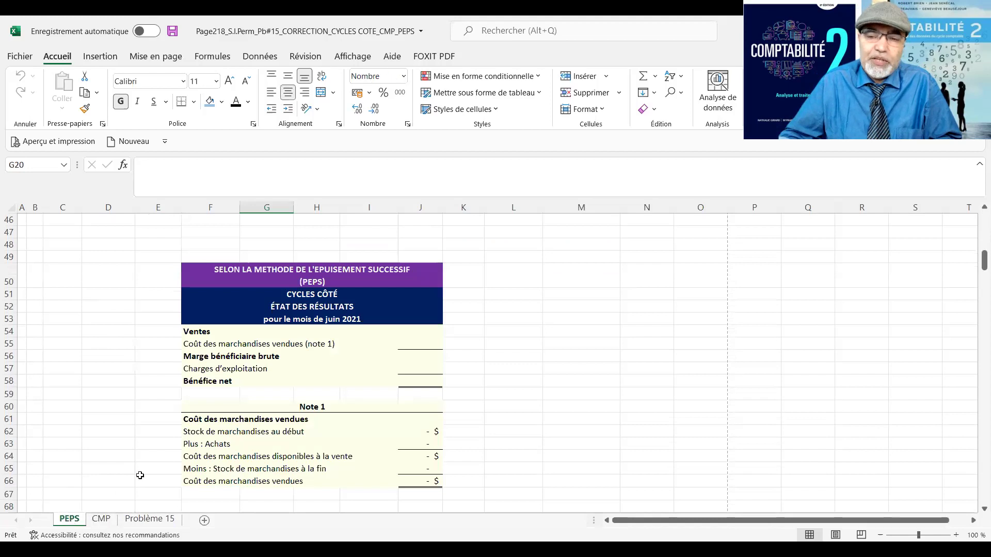
scroll(320, 313, up, 9)
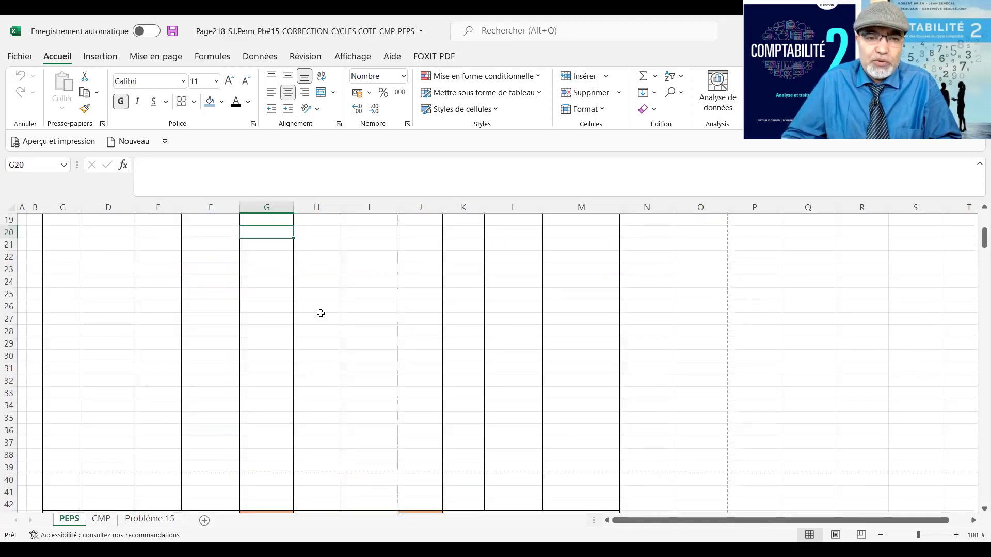
scroll(321, 313, up, 6)
scroll(321, 314, down, 2)
scroll(321, 313, up, 1)
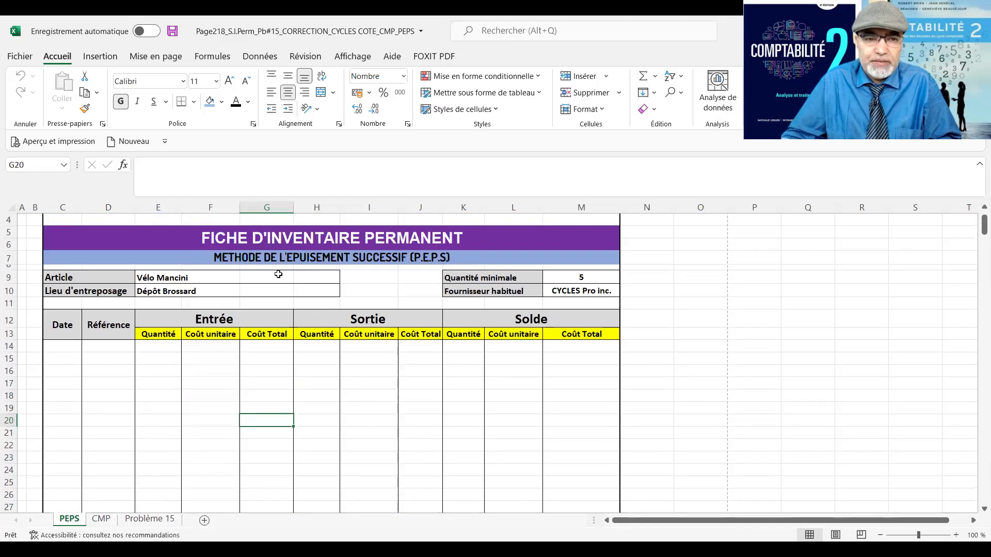
scroll(278, 274, down, 1)
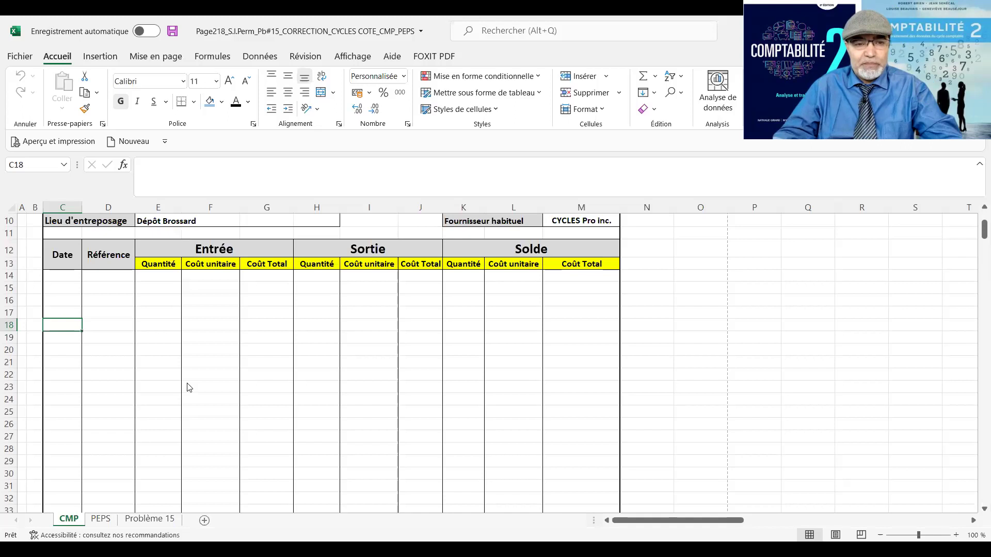
- On the CMP inventory card, enter the year 20X9 in C14 and the date 01-05 in C16
scroll(199, 336, up, 2)
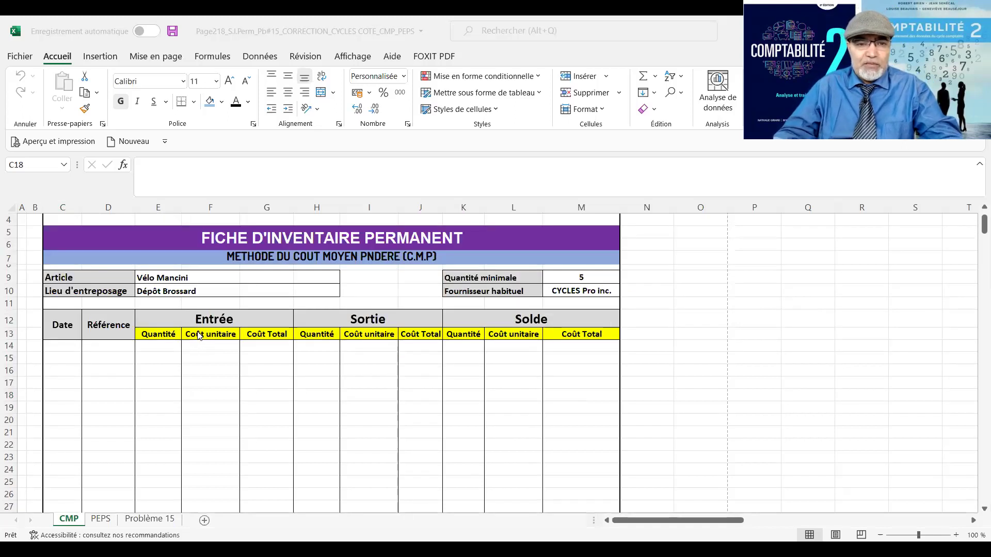
scroll(199, 336, down, 1)
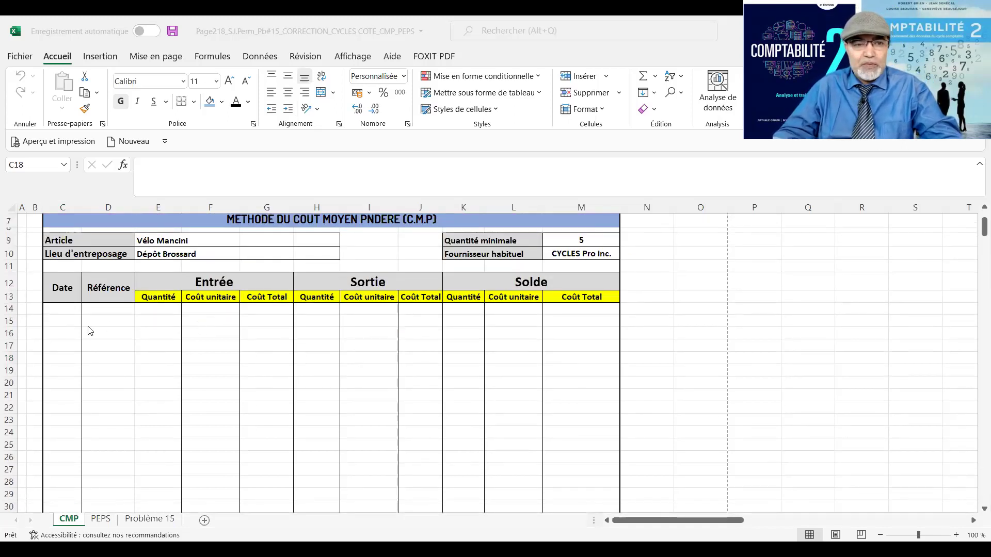
click(66, 314)
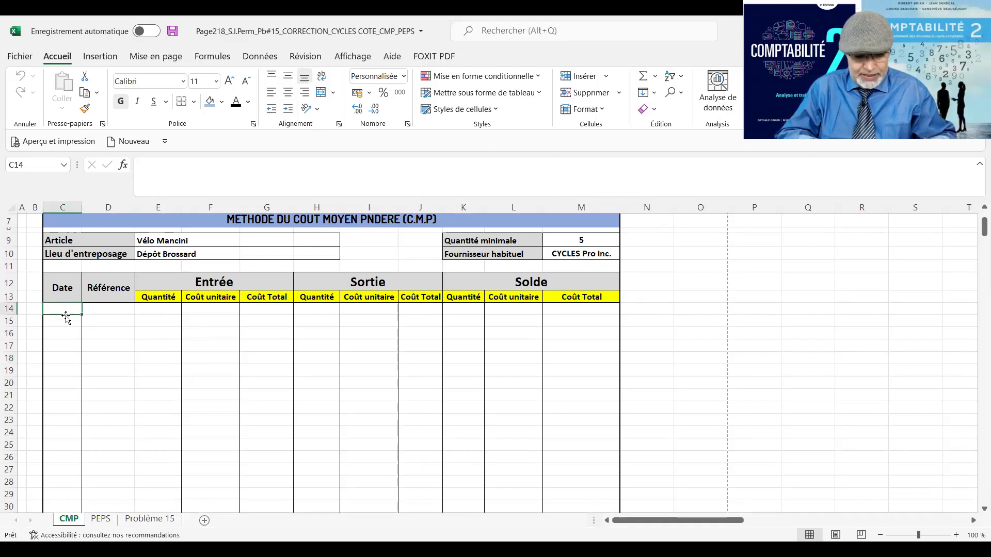
text(20)
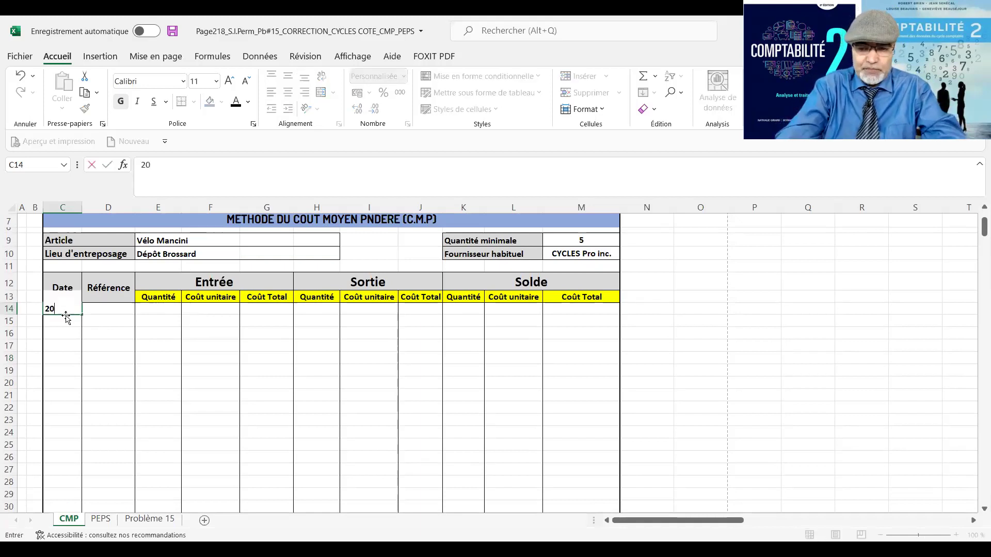
text(X9)
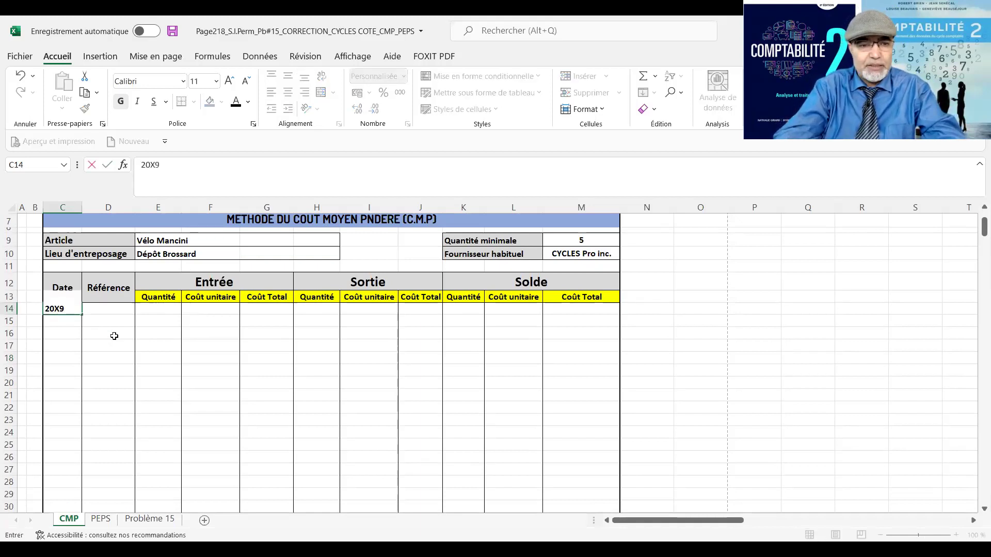
key(Return)
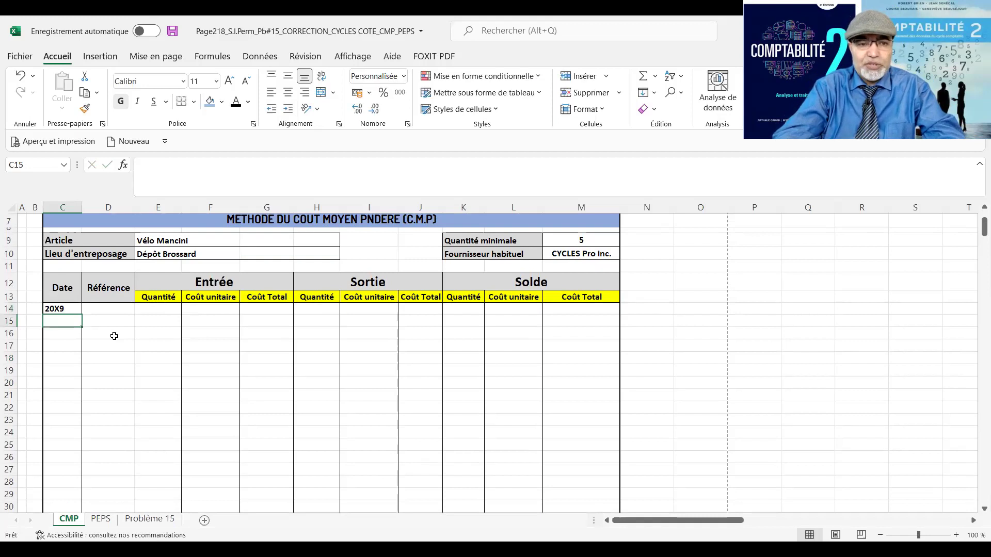
key(Return)
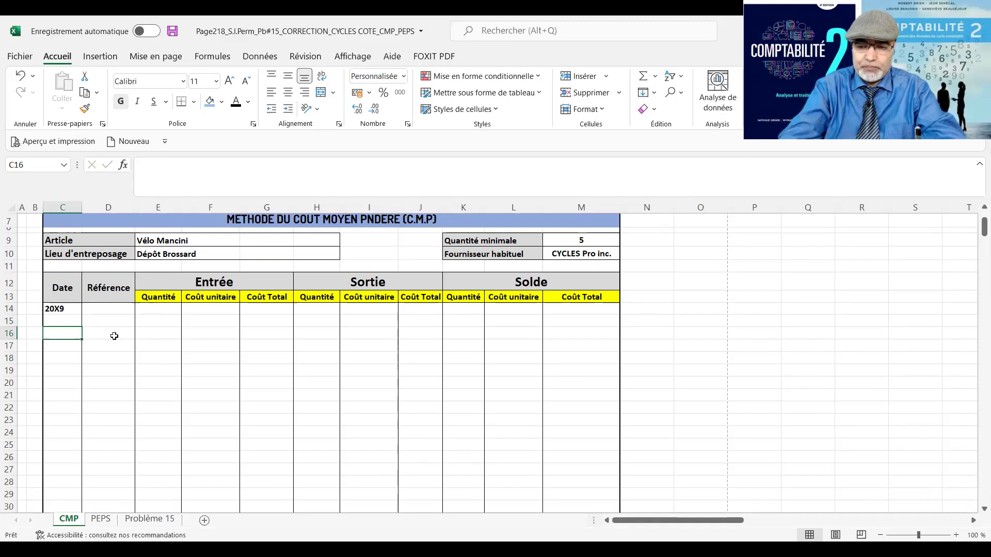
text(01-05)
key(Tab)
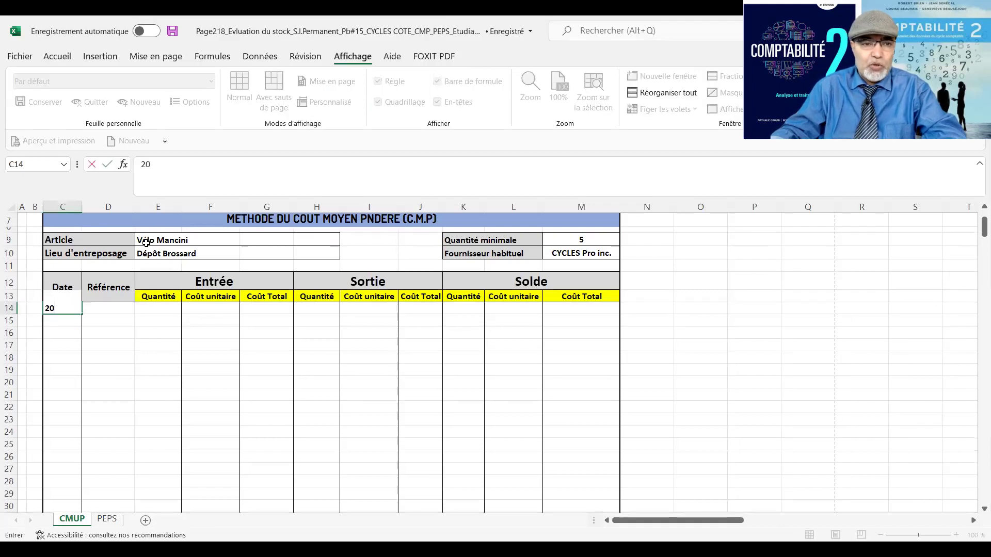
- On the CMUP inventory card, complete the year as 20X9 in C14 and enter the date 01-05 in C16
text(X9)
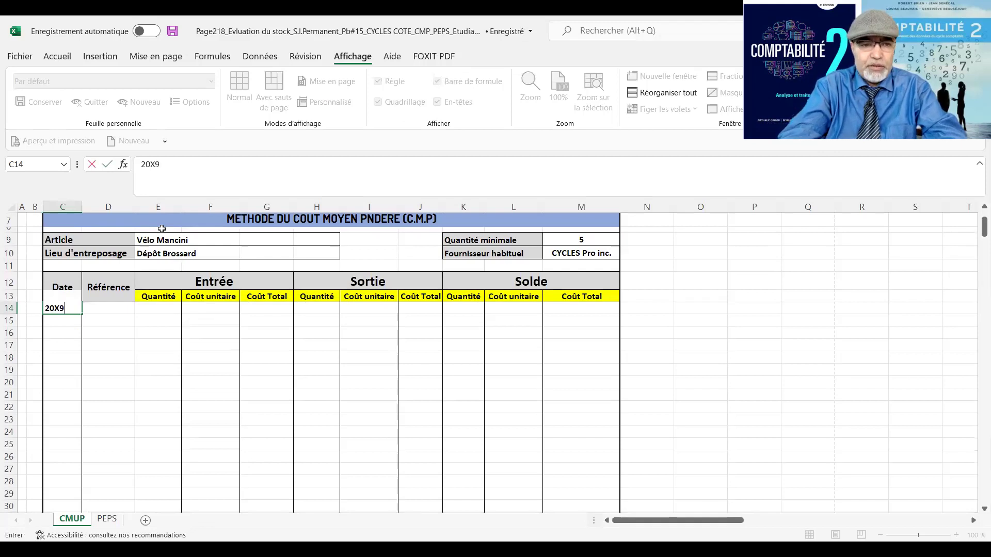
key(Return)
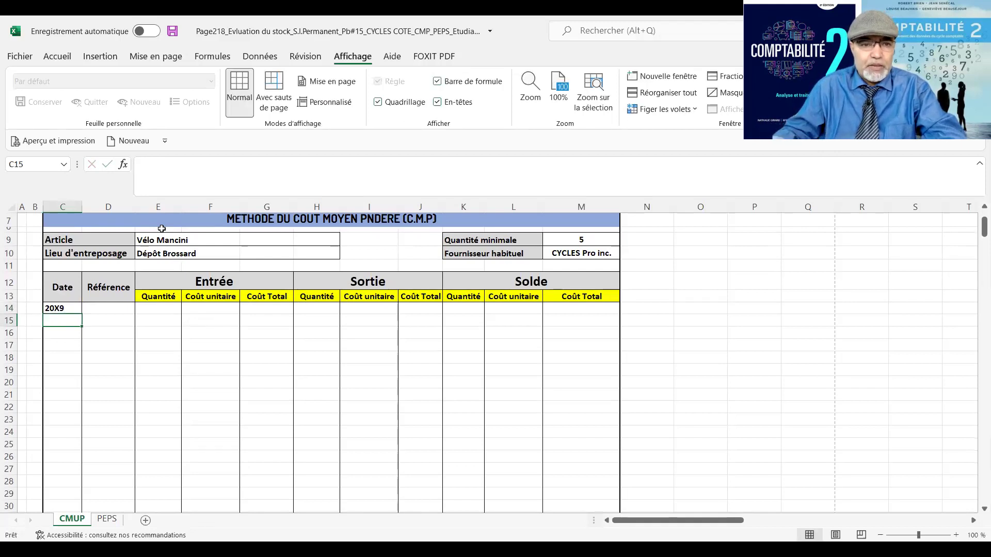
key(Return)
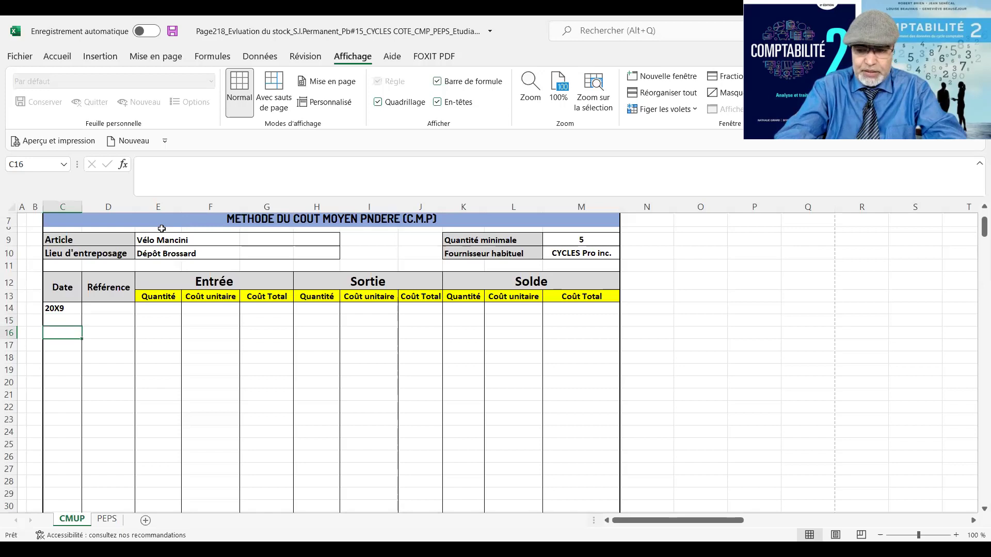
text(01-05)
key(Tab)
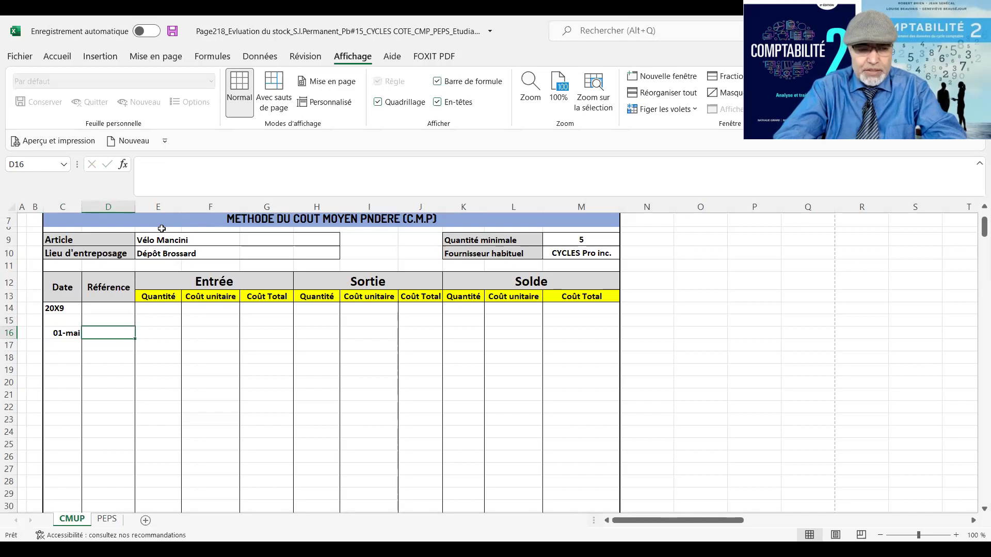
- Enter the May 1 opening balance under Solde in row 16: quantity 8 and unit cost 2500
key(Right)
key(Right)
key(Right)
key(Right)
key(Right)
key(Right)
key(Right)
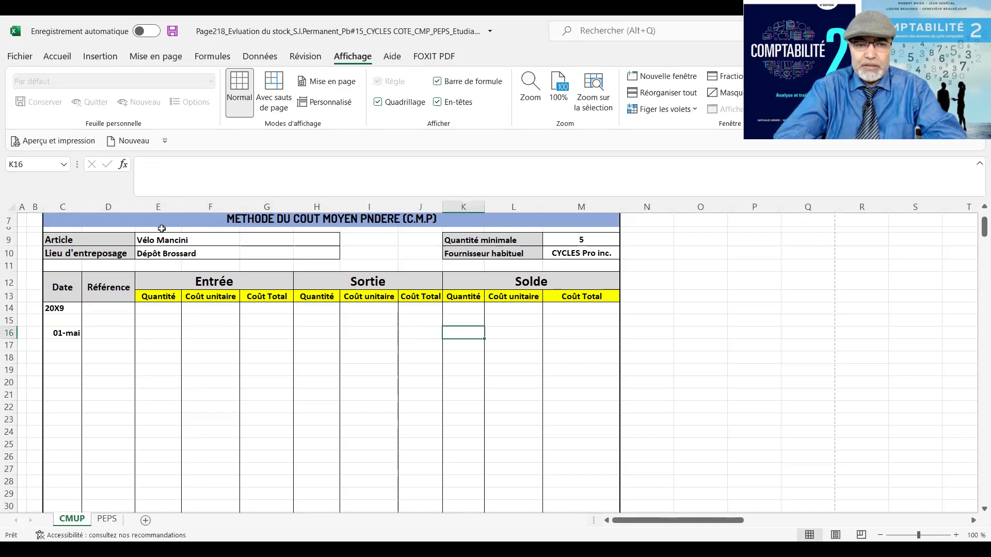
text(8)
key(Tab)
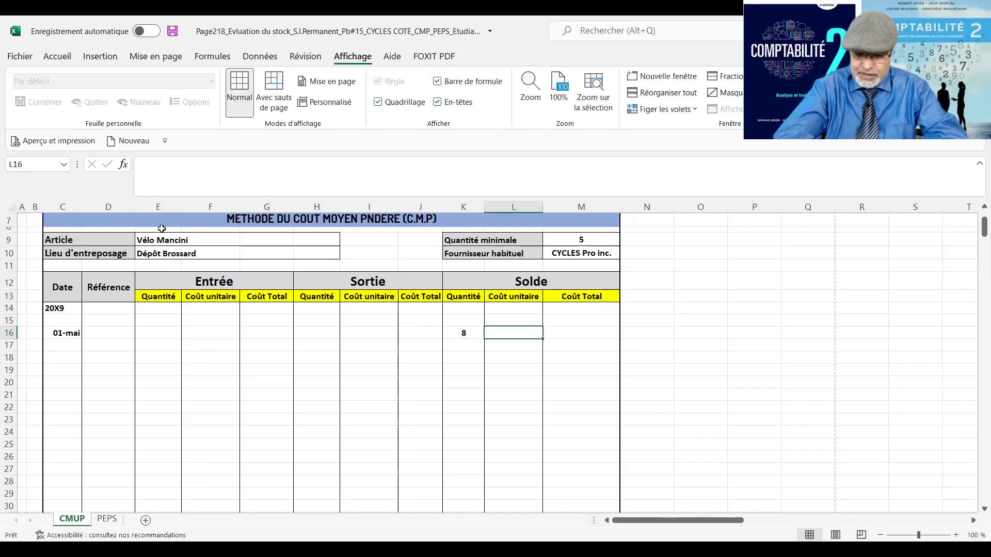
text(2500)
key(Tab)
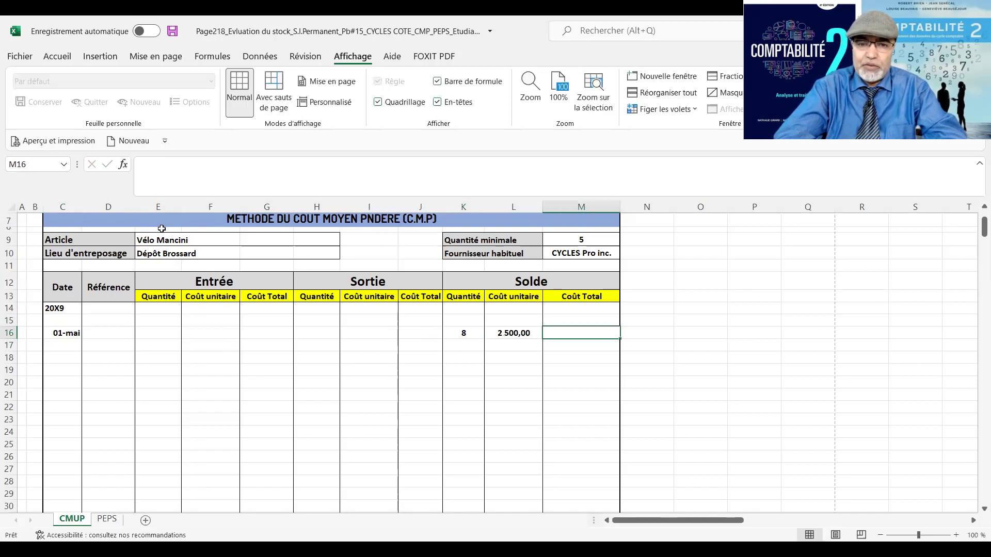
- Calculate the May 1 balance's total cost in M16 by multiplying unit cost L16 by quantity K16
text(=)
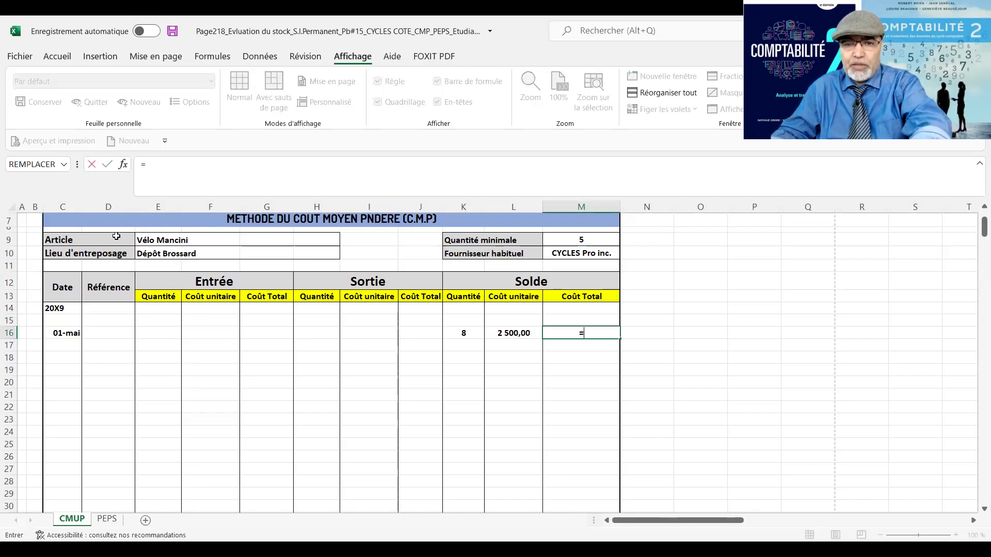
click(501, 333)
text(*)
click(462, 333)
key(Return)
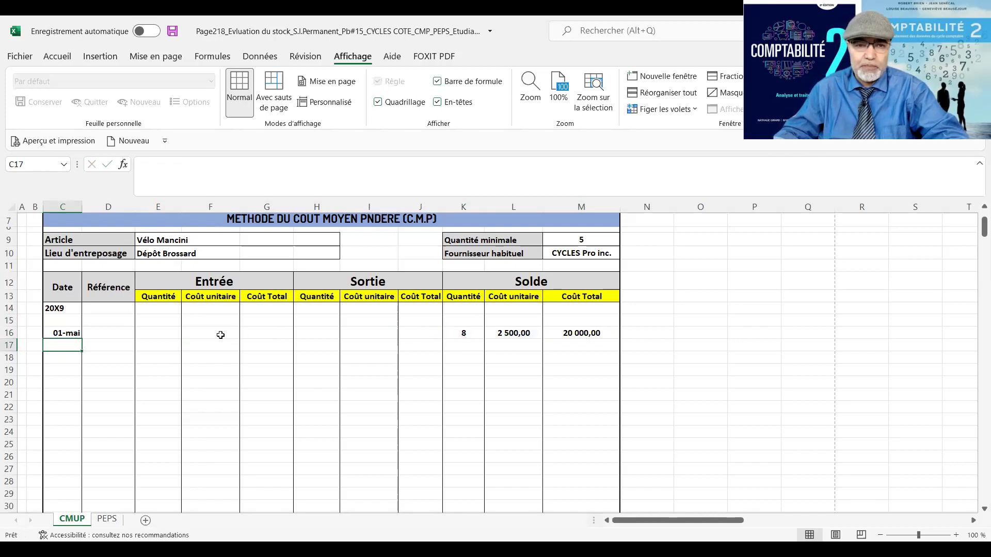
- Add the note "Stock début 20X9" in N16 beside the May 1 balance
click(660, 333)
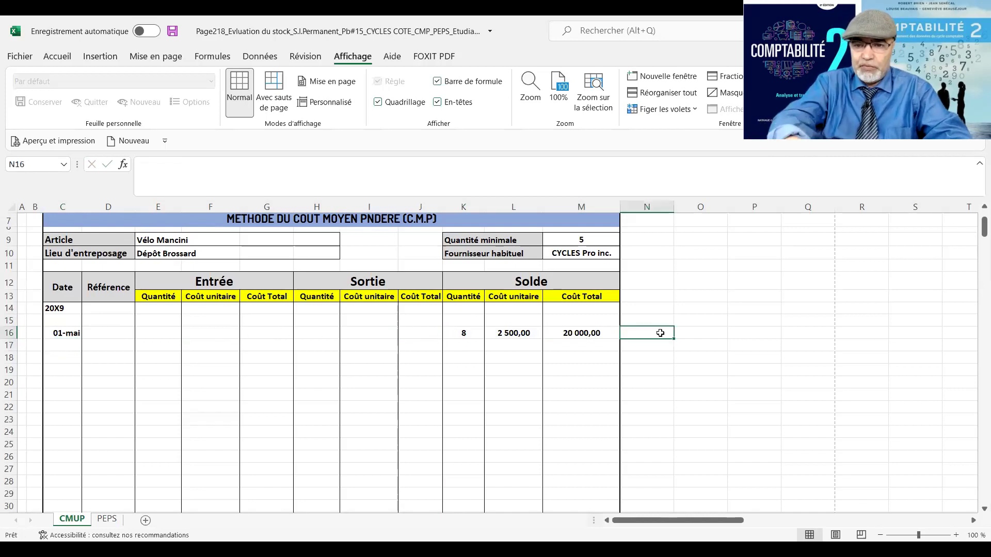
text(Stock )
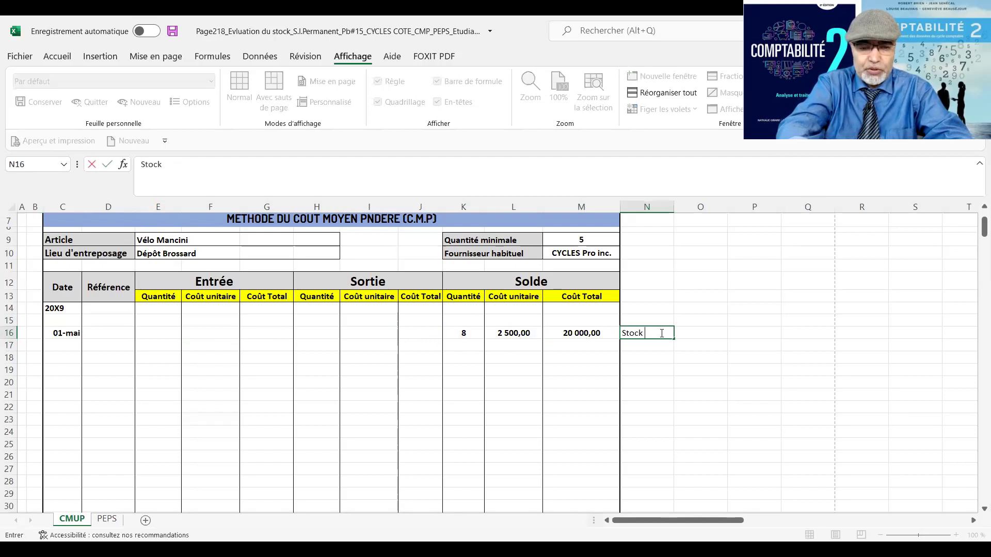
text(début )
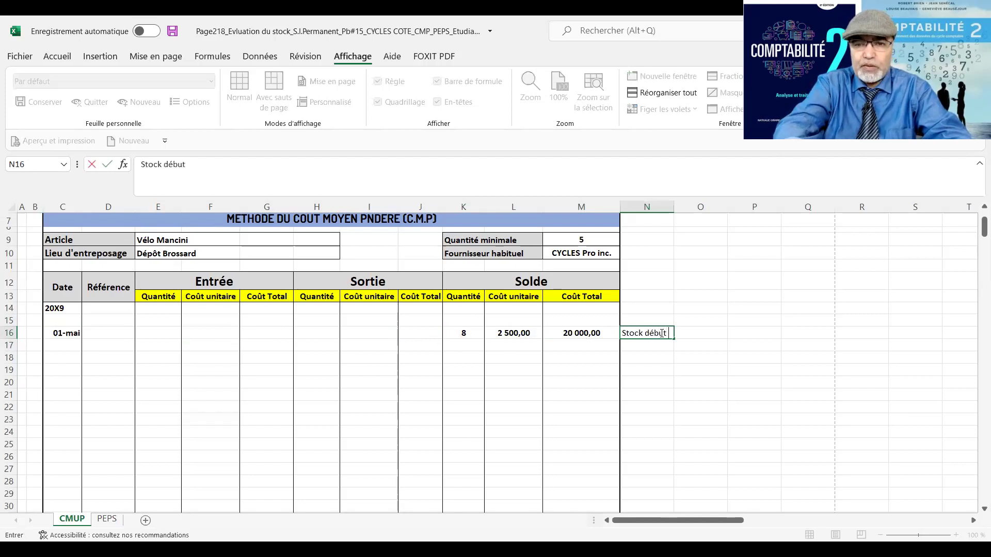
text(20X)
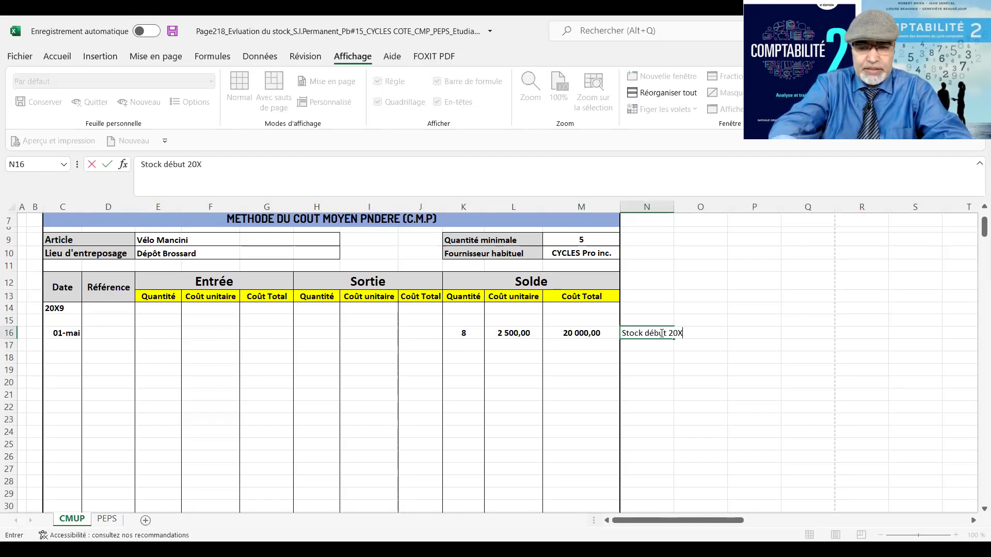
text(9)
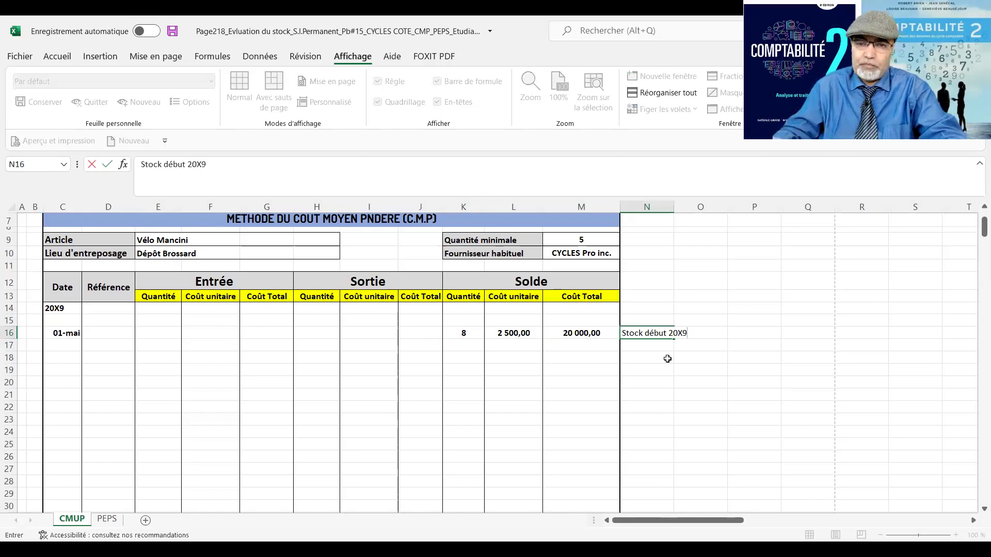
drag(665, 357, 666, 365)
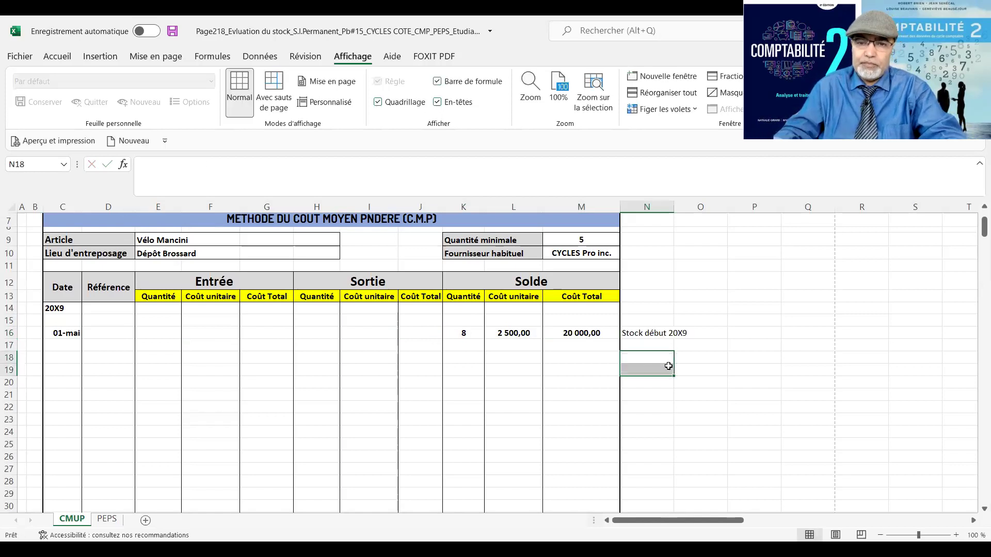
- Start the purchase entry in row 18 with the date 05/05 and the reference JA#10
click(56, 355)
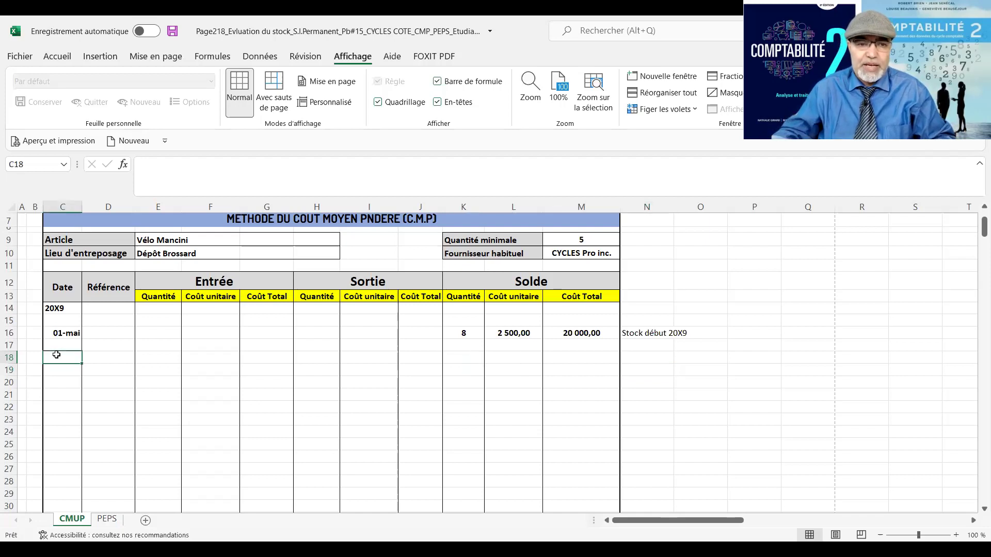
text(05/05)
key(Tab)
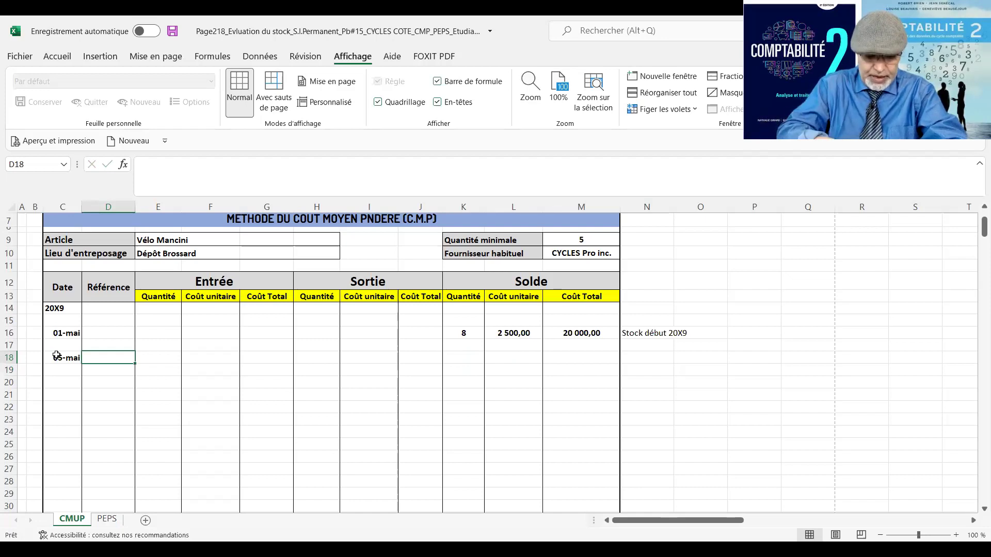
text(JA)
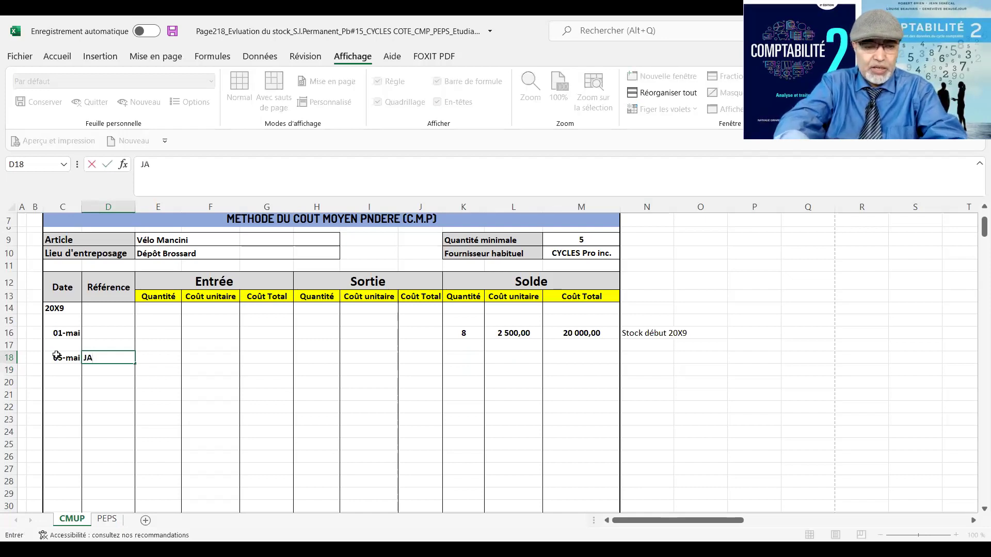
text(#)
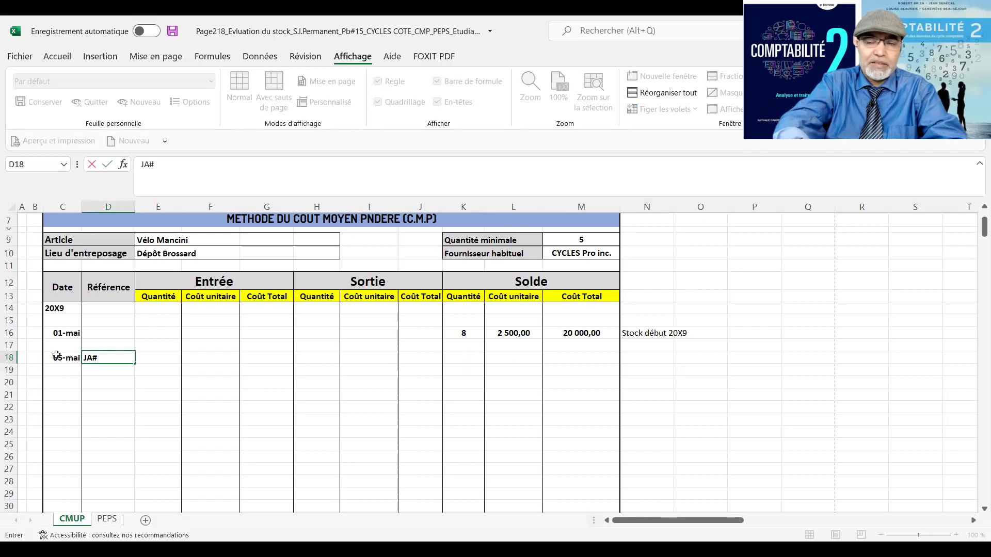
text(10)
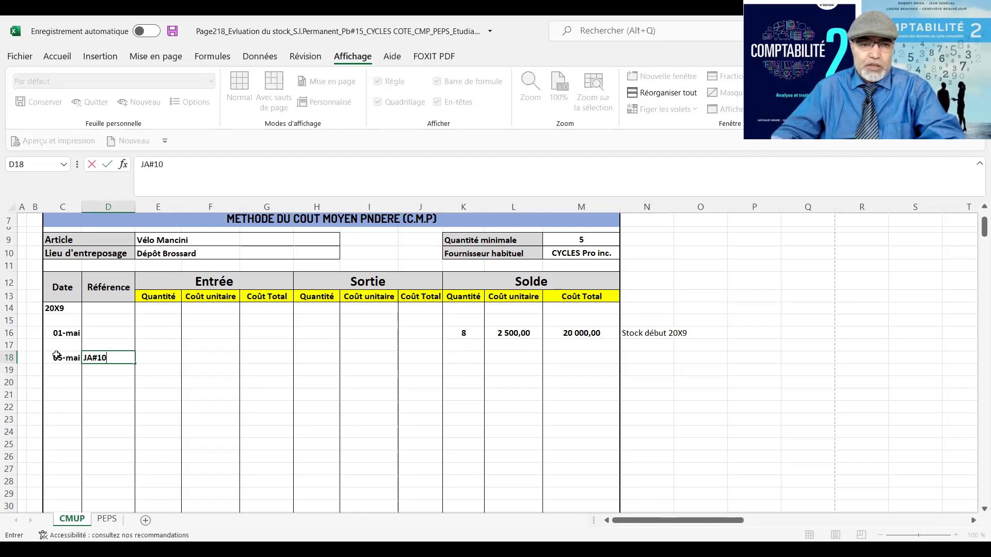
key(Tab)
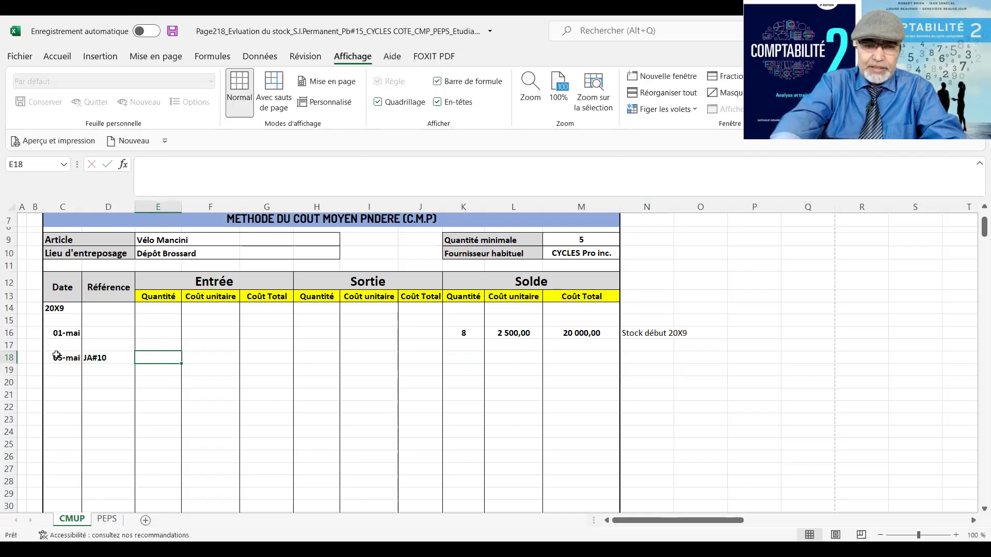
- Enter the May 5 purchase under Entrée in row 18: quantity 10 and unit cost 2600
text(10)
key(Tab)
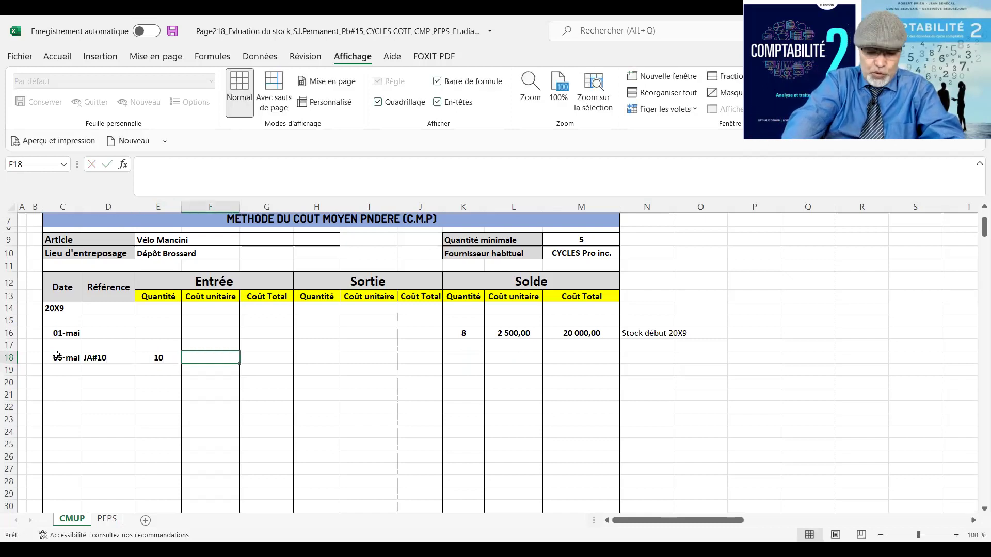
text(2600)
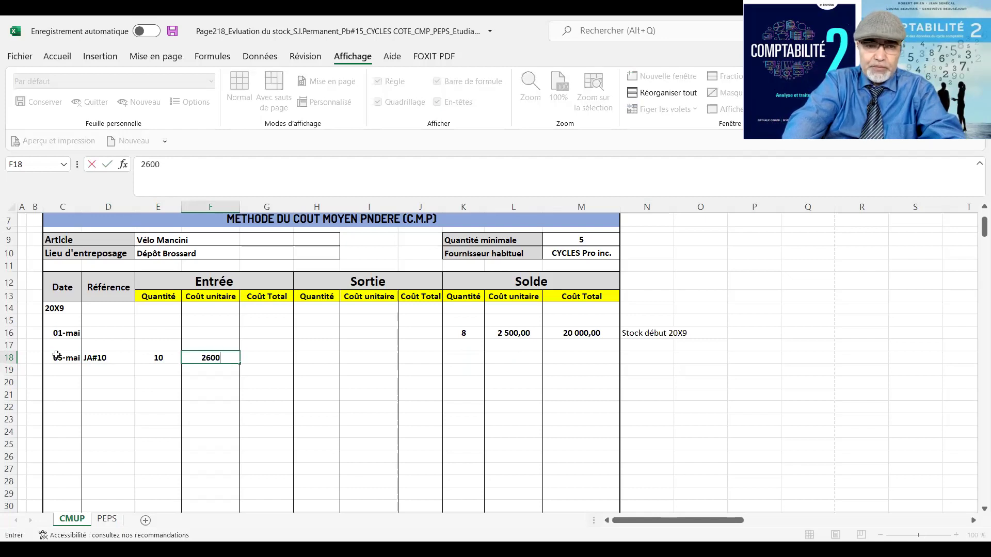
key(Tab)
- Calculate the May 5 purchase's total cost in G18 by multiplying quantity E18 by unit cost F18
text(=)
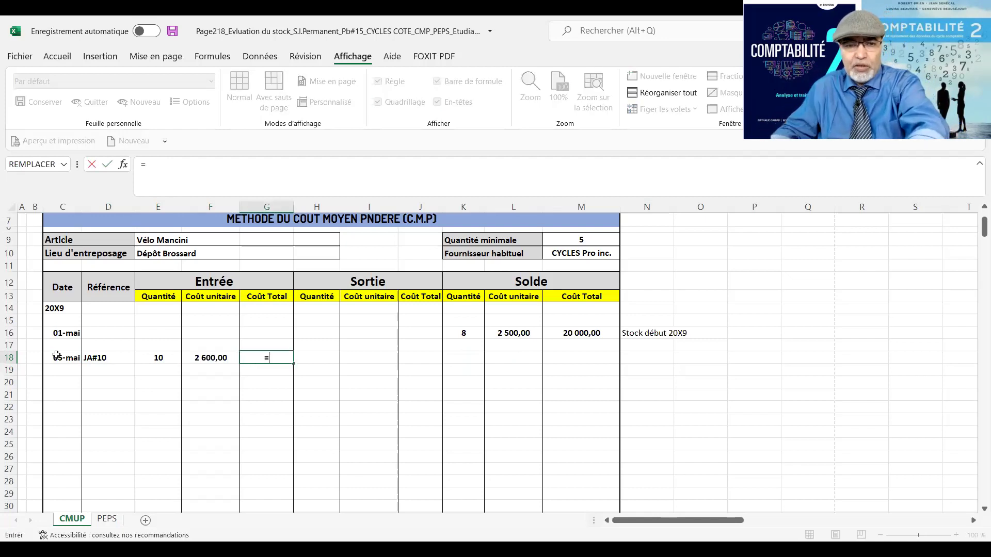
click(156, 356)
text(*)
click(198, 356)
key(Return)
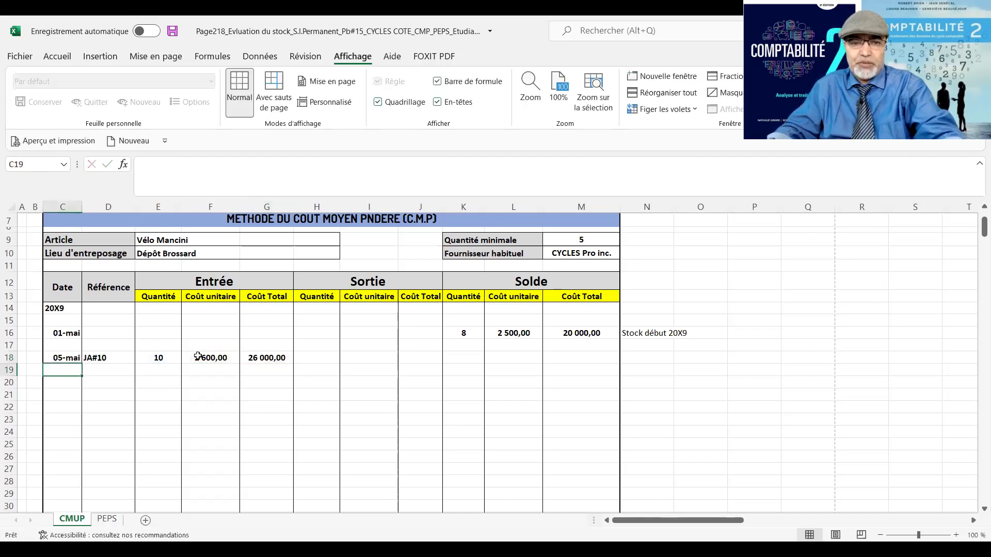
- Calculate the May 5 balance quantity in K18 by adding purchased quantity E18 to opening quantity K16
click(467, 357)
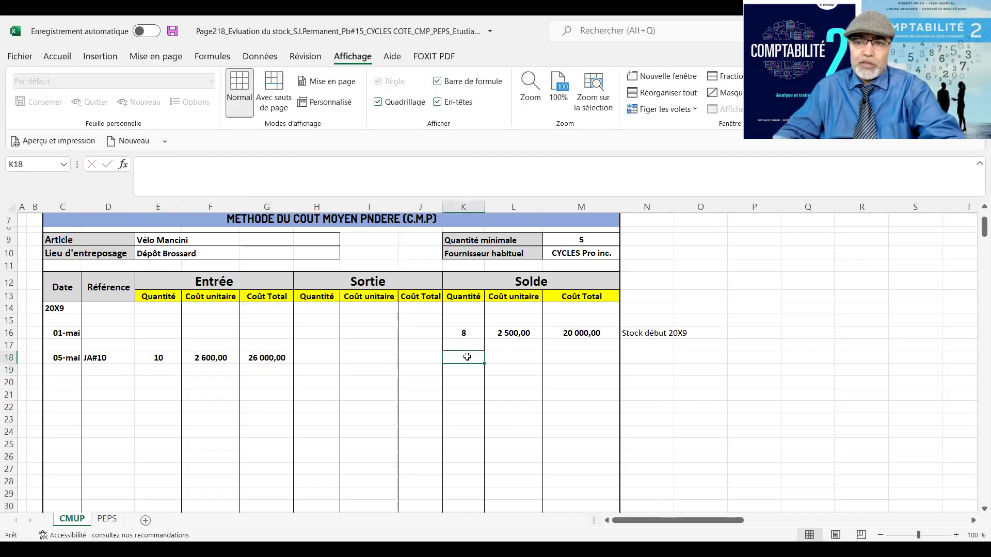
text(=)
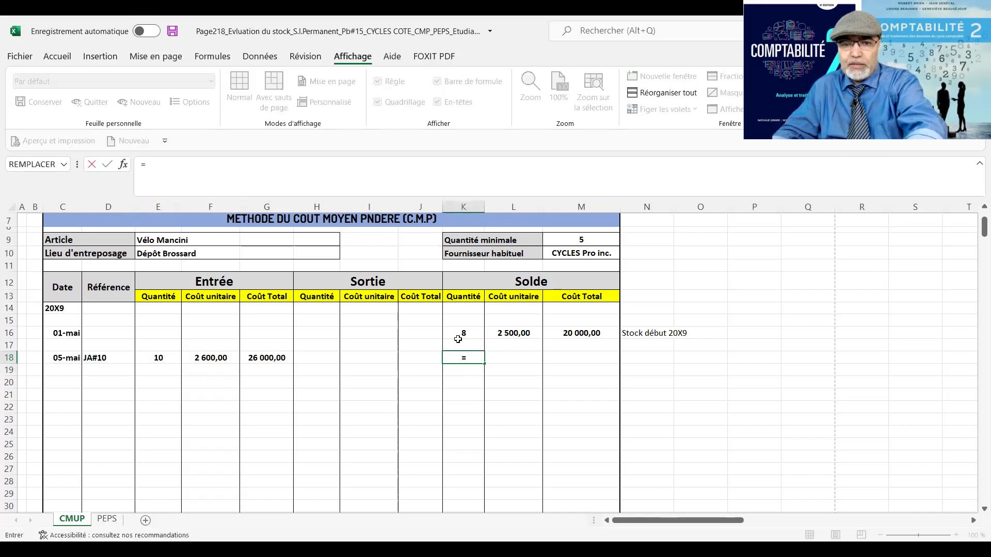
click(459, 332)
text(+)
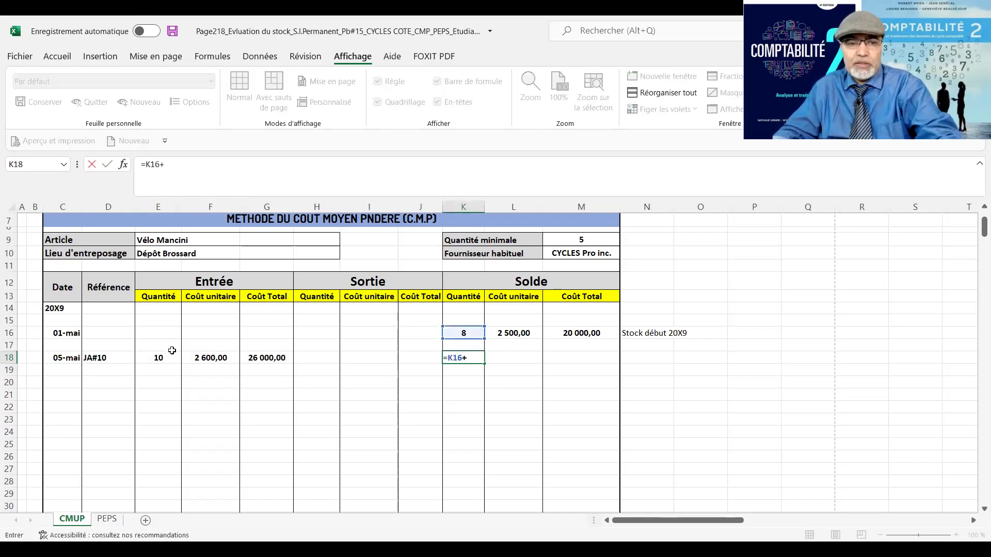
click(156, 361)
key(Return)
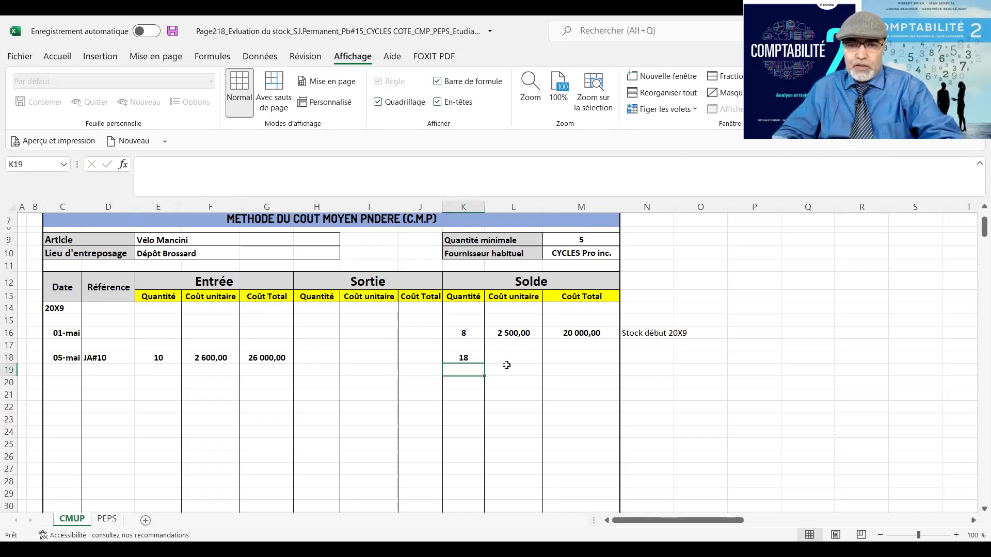
- Calculate the May 5 balance's total cost in M18 by adding purchase cost G18 to opening cost M16
click(573, 356)
text(=)
click(577, 332)
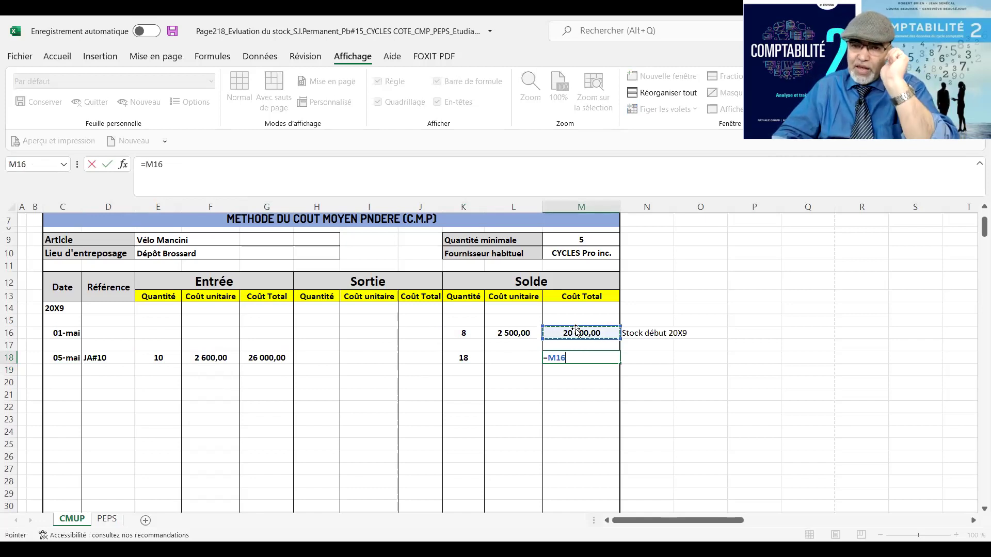
text(+)
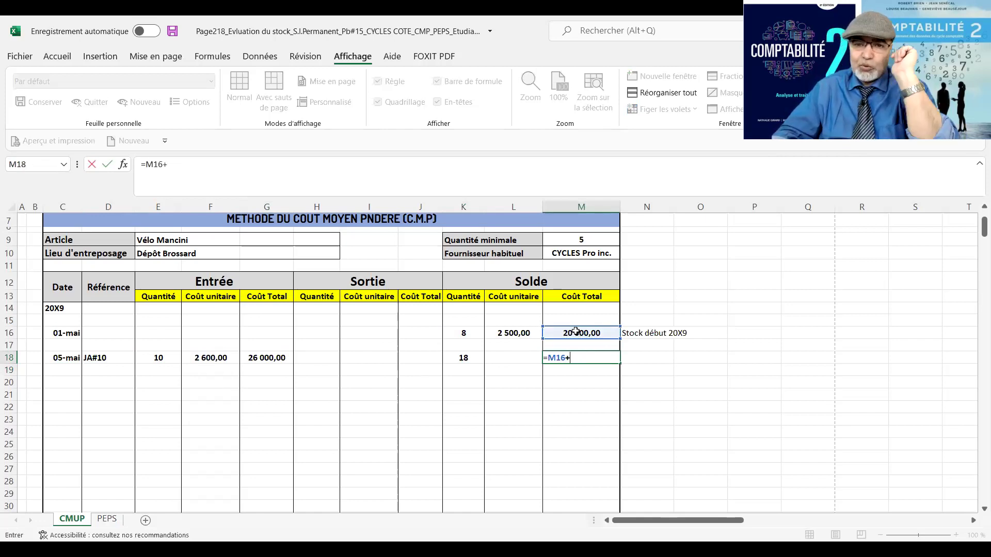
click(263, 357)
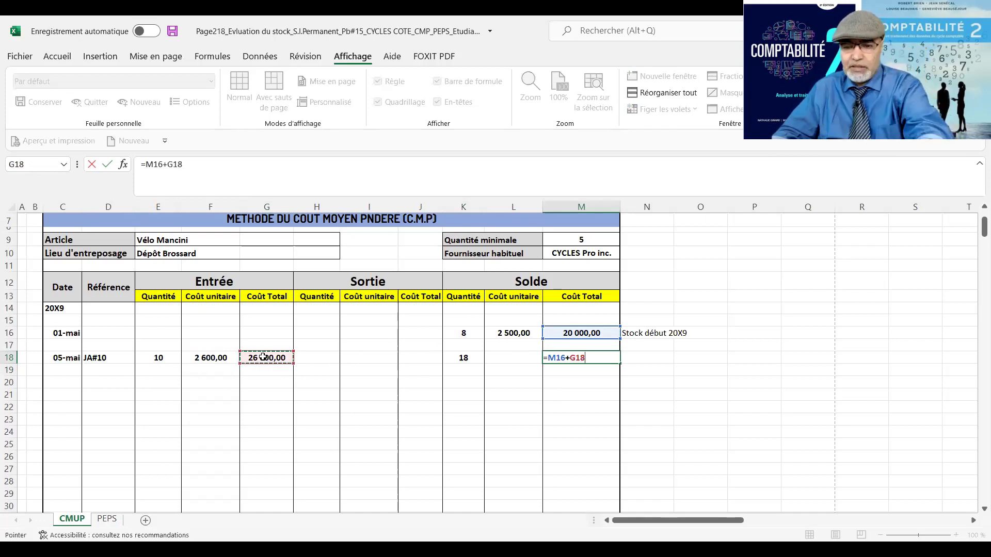
key(Return)
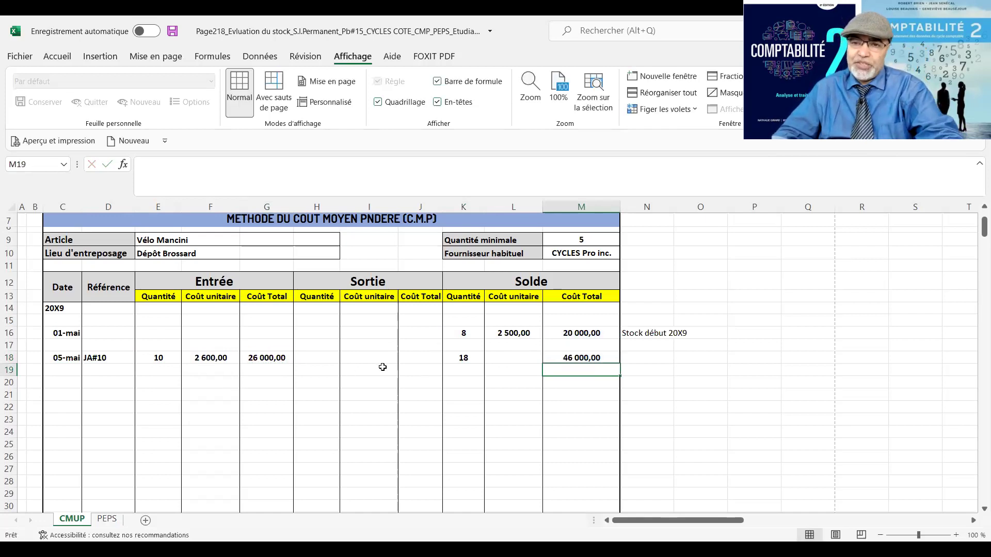
- Calculate the weighted average unit cost in L18 by dividing total cost M18 by quantity K18
click(502, 358)
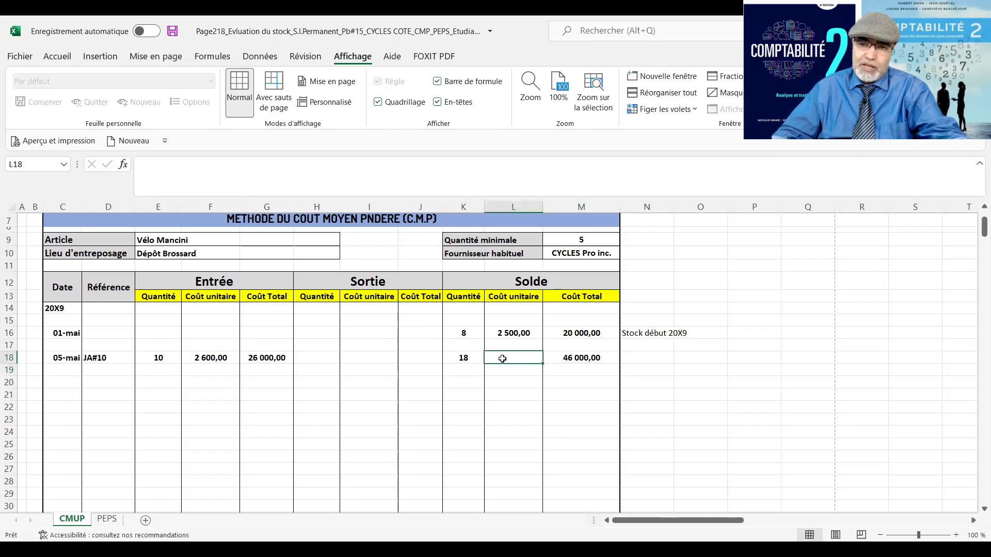
text(=)
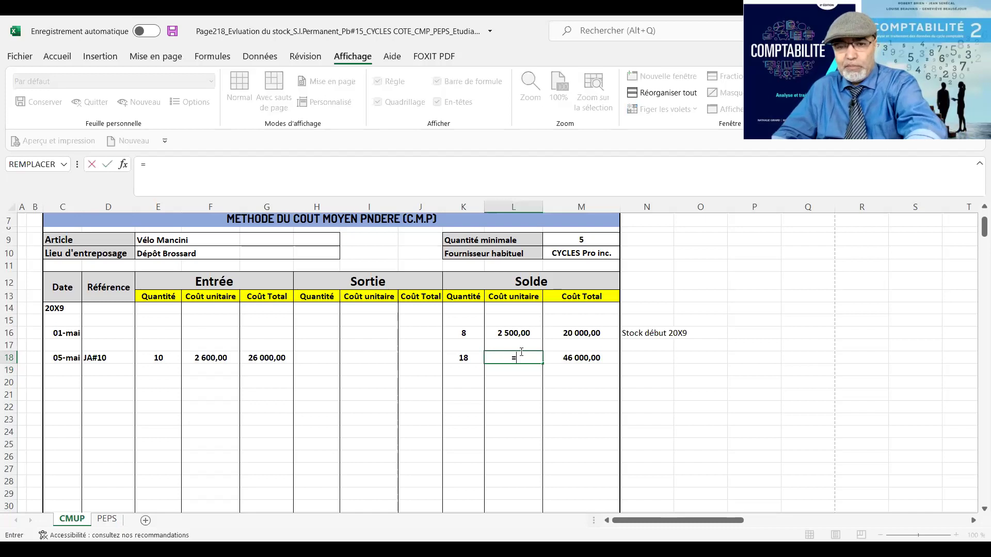
click(555, 357)
text(/)
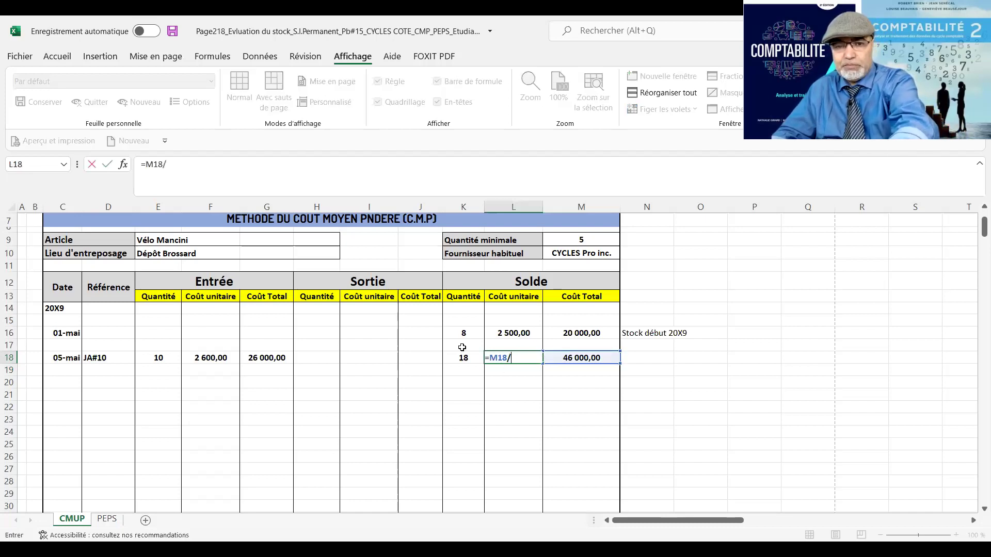
click(462, 357)
key(Return)
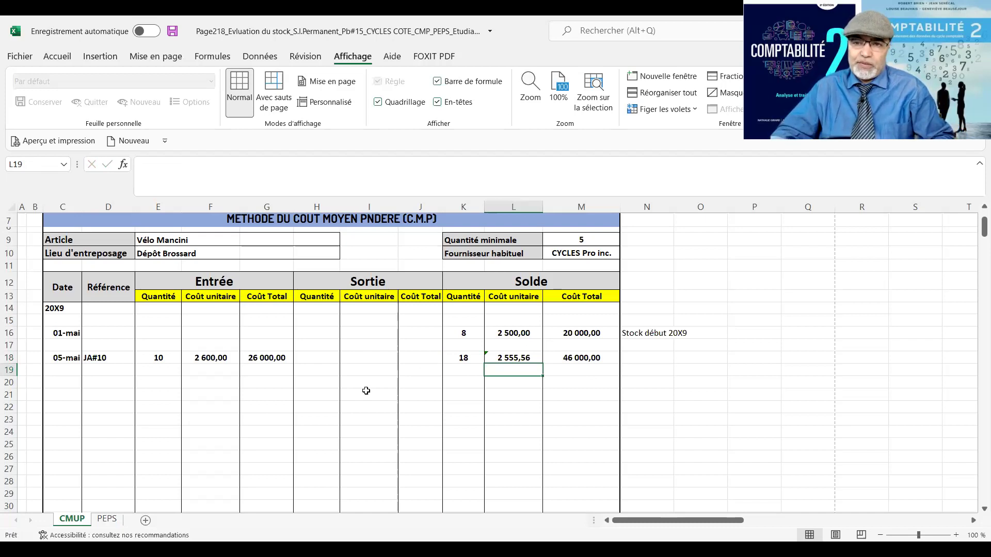
- Enter the May 12 sale in row 20 with date 12-mai, reference JV#20 and a Sortie quantity of 6
click(64, 382)
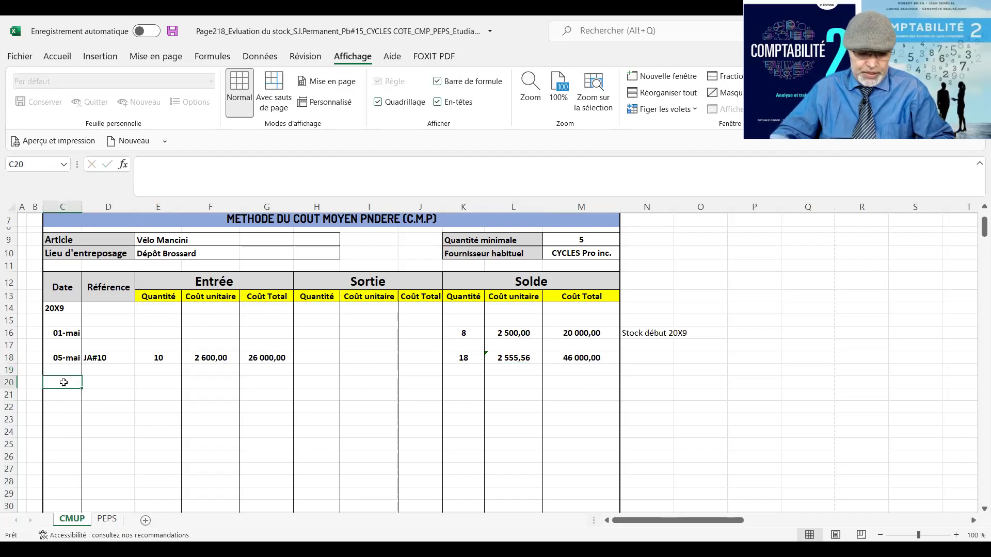
text(12-mai)
key(Tab)
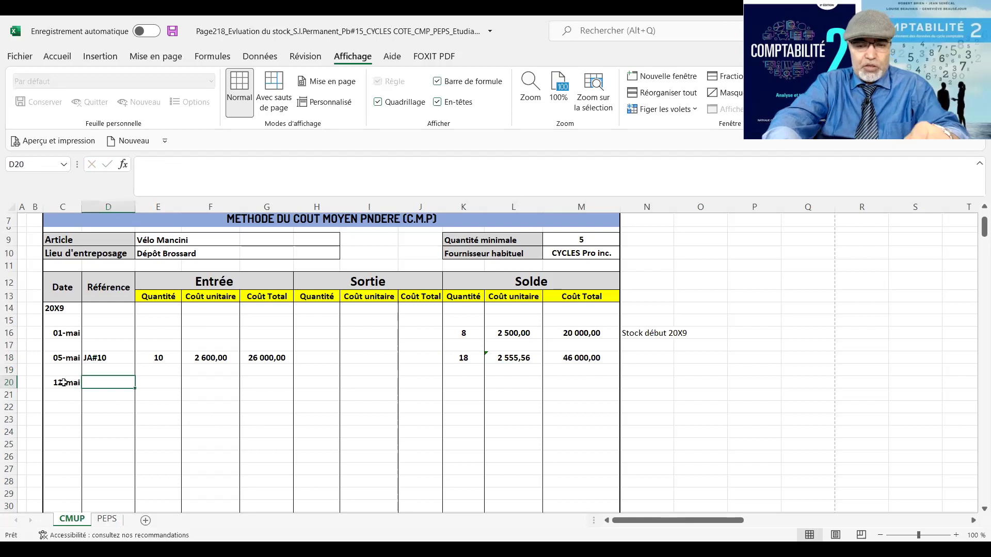
text(JV#20)
key(Tab)
key(Tab)
key(Tab)
key(Tab)
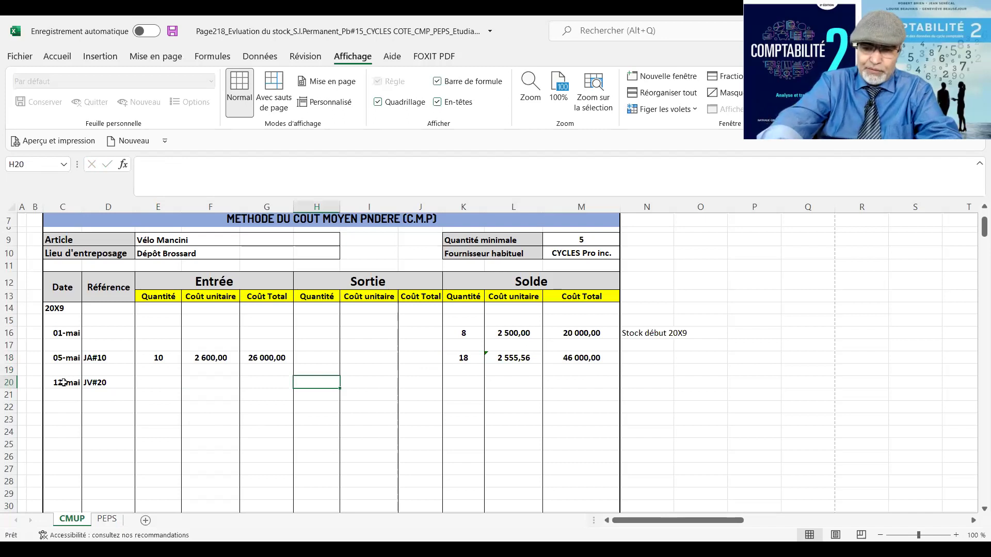
text(6)
key(Tab)
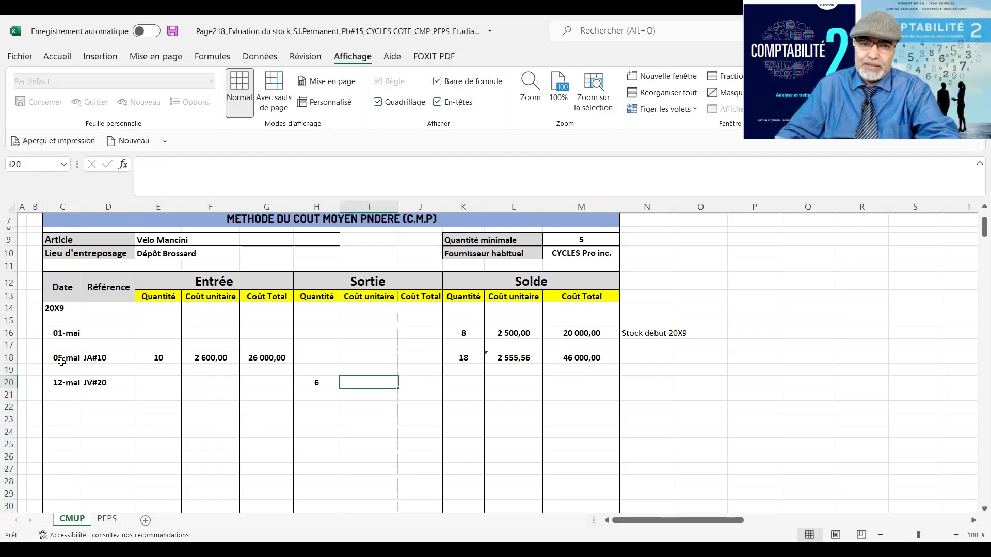
- Set the May 12 sale's unit cost in I20 equal to the average unit cost in L18
text(=)
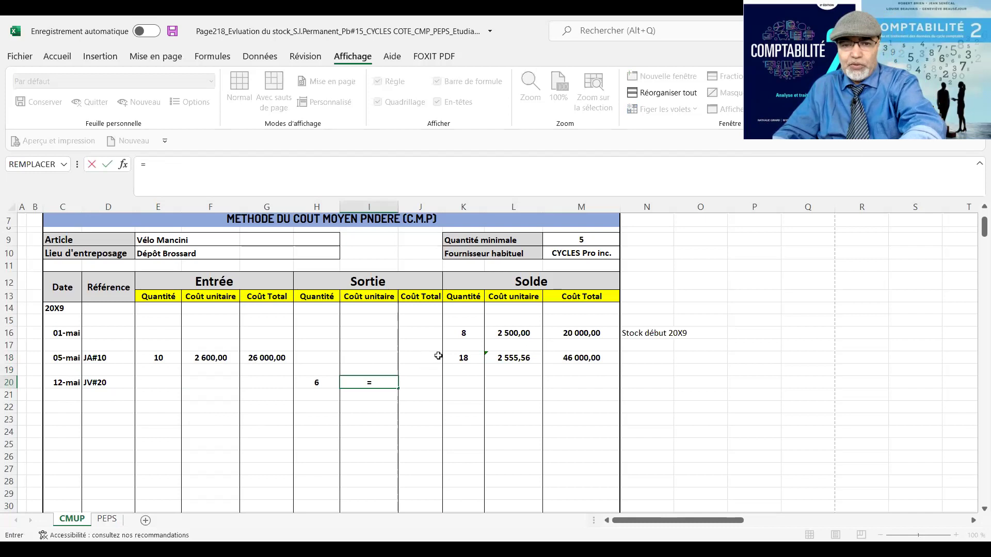
click(515, 358)
key(Return)
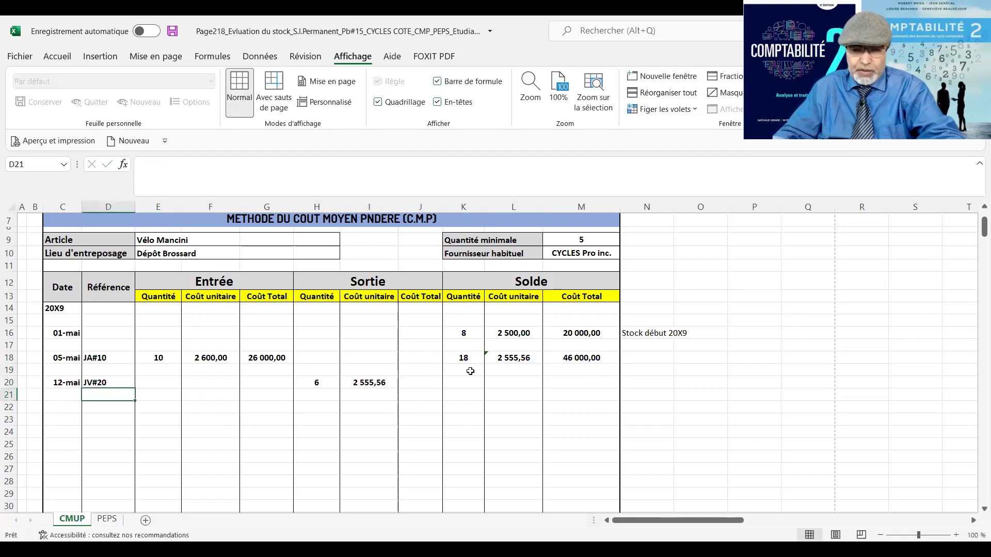
- Calculate the May 12 sale's total cost in J20 by multiplying quantity H20 by unit cost I20
click(416, 385)
text(=)
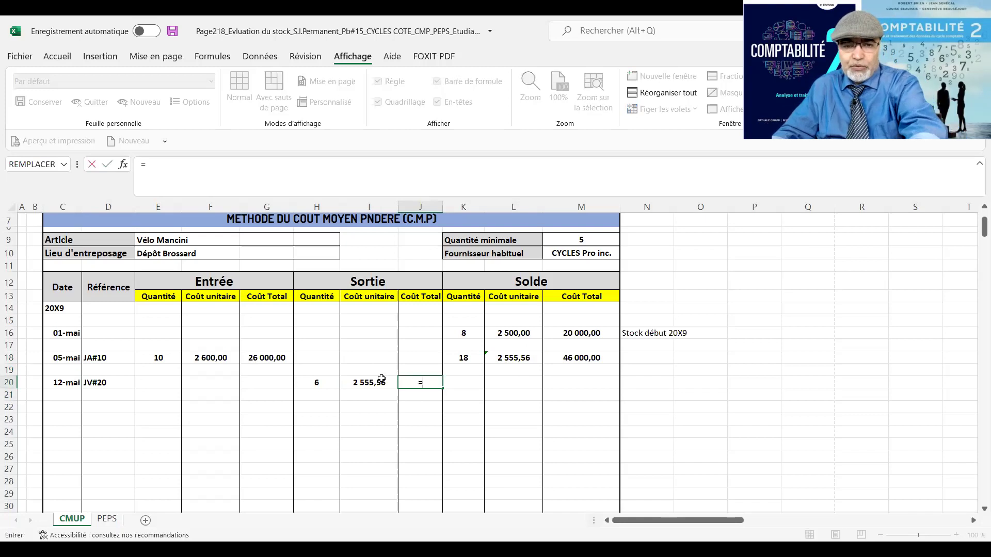
click(319, 381)
text(*)
click(360, 379)
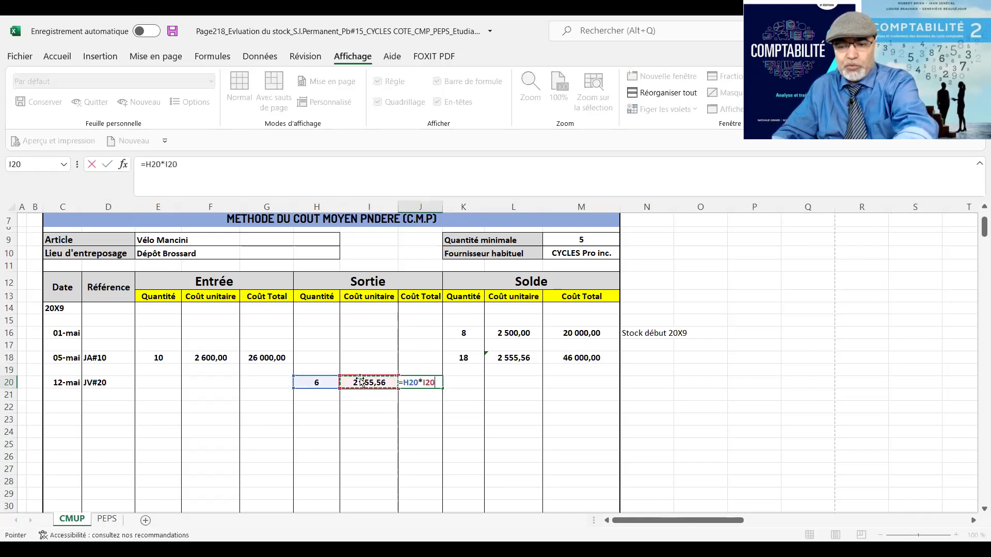
key(Return)
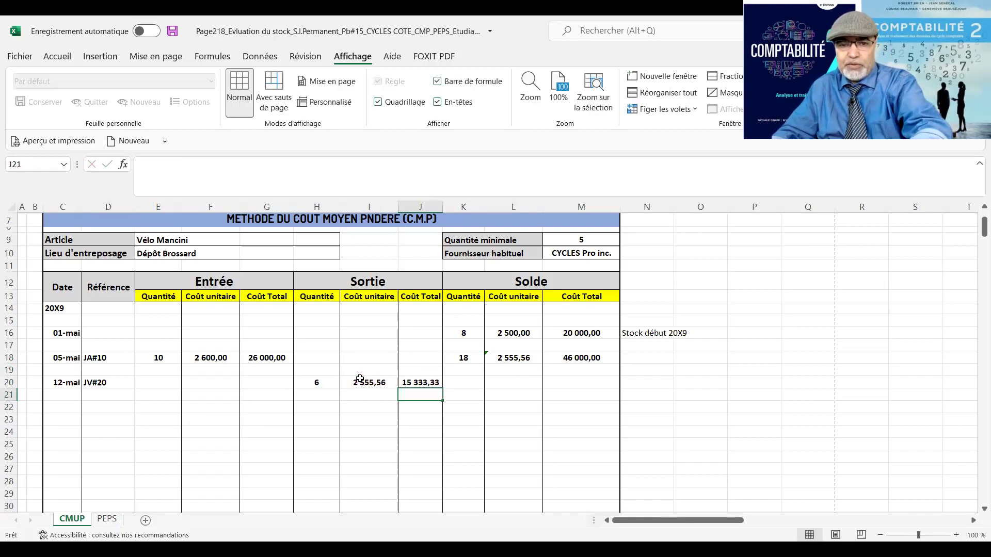
click(406, 383)
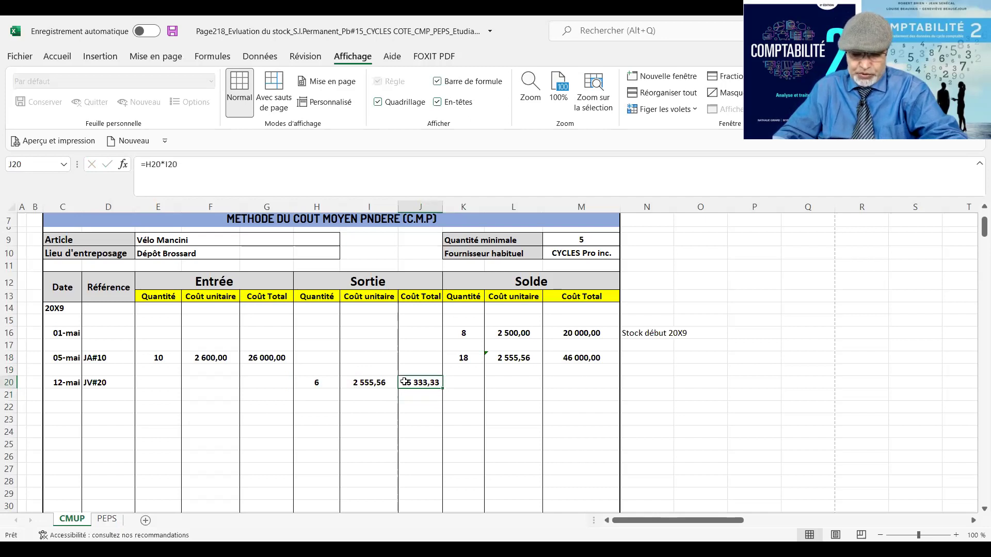
- Calculate the May 12 balance quantity in K20 by subtracting sold quantity H20 from previous quantity K18
click(462, 379)
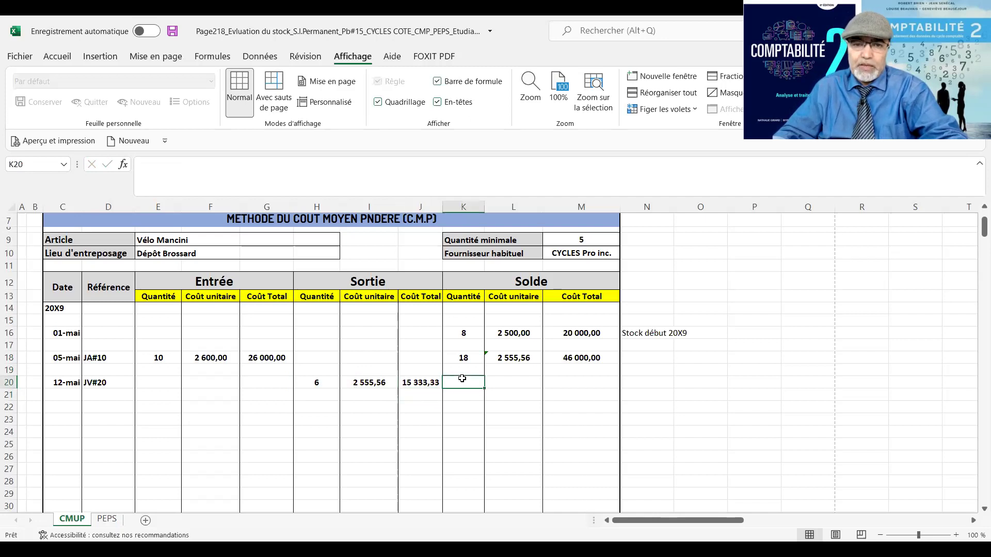
text(=)
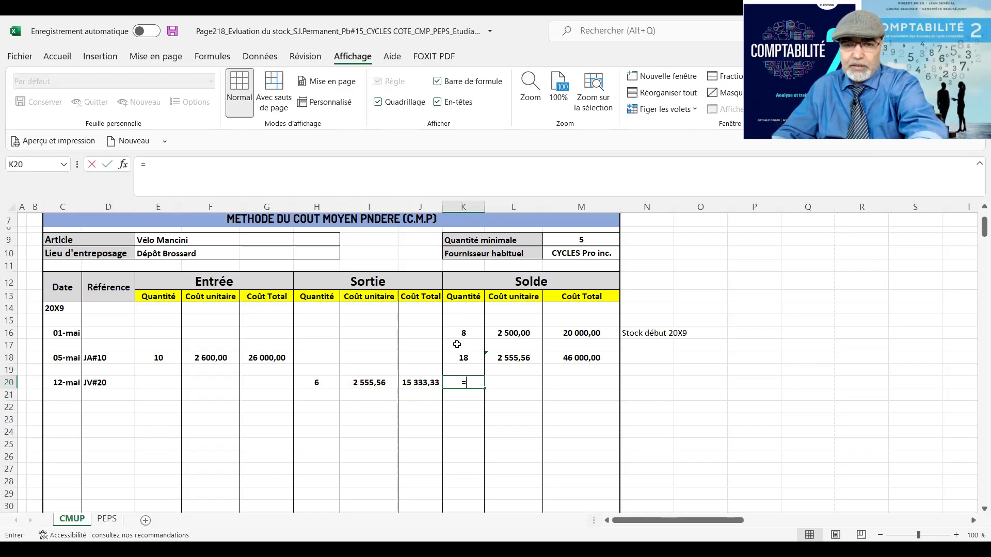
click(463, 357)
text(-)
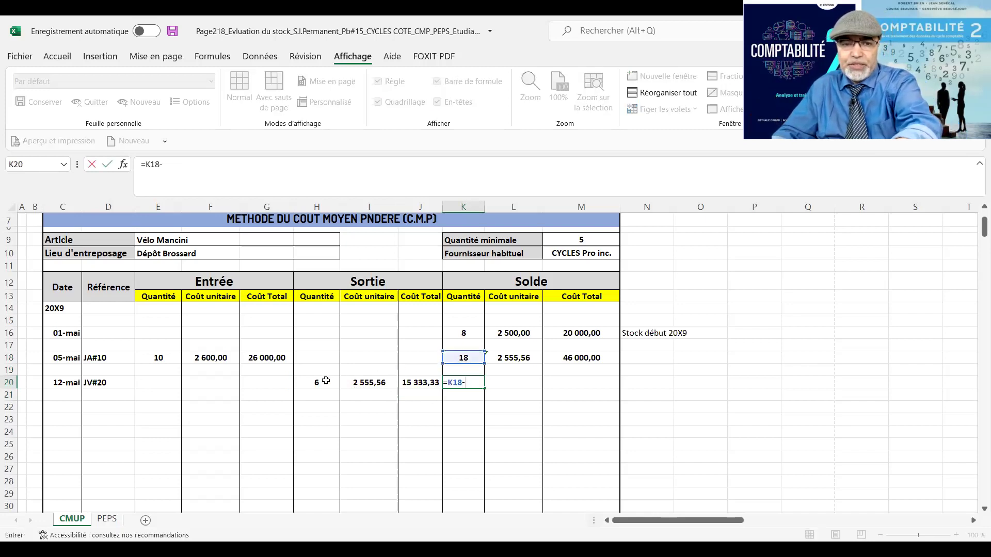
click(324, 382)
key(Return)
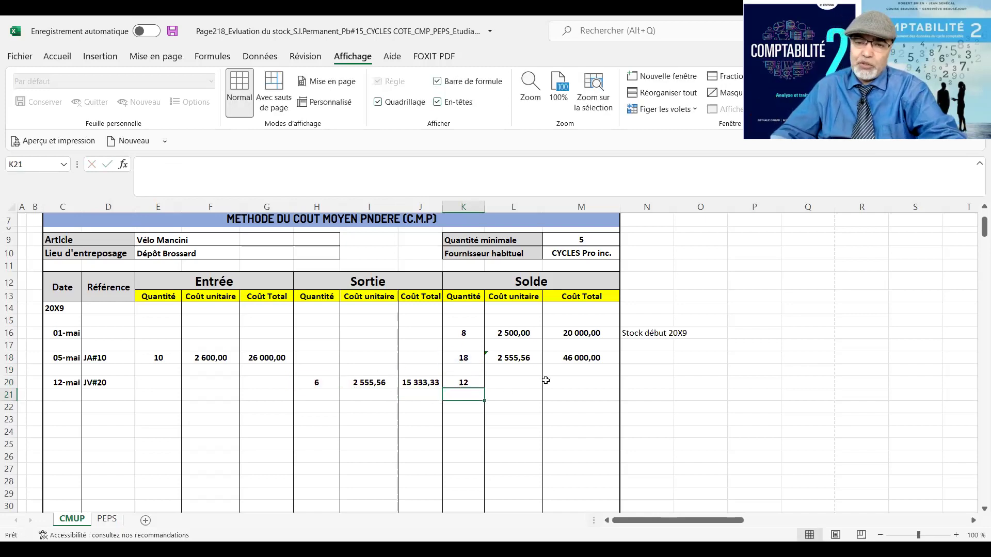
- Calculate the May 12 balance's total cost in M20 by subtracting sale cost J20 from previous total M18
click(563, 382)
text(=)
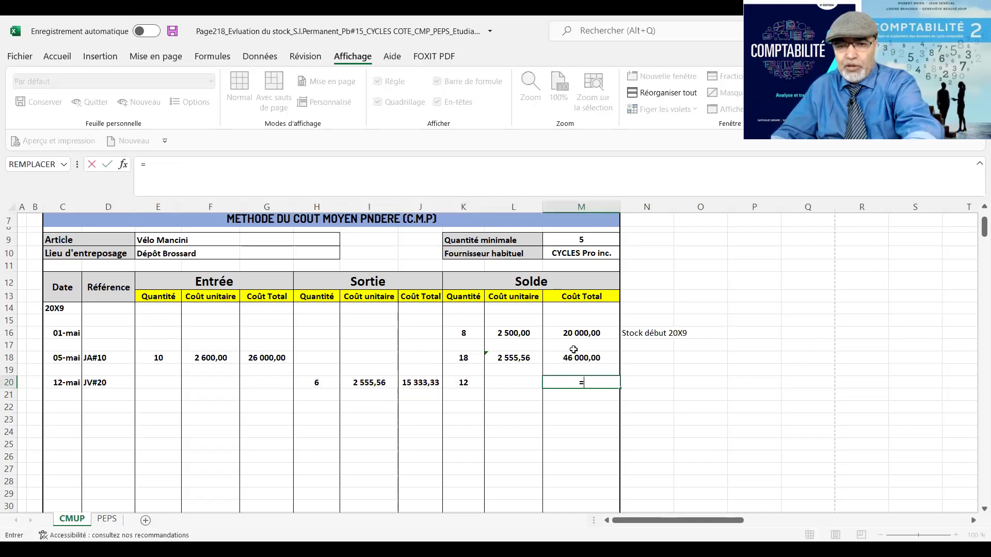
click(572, 356)
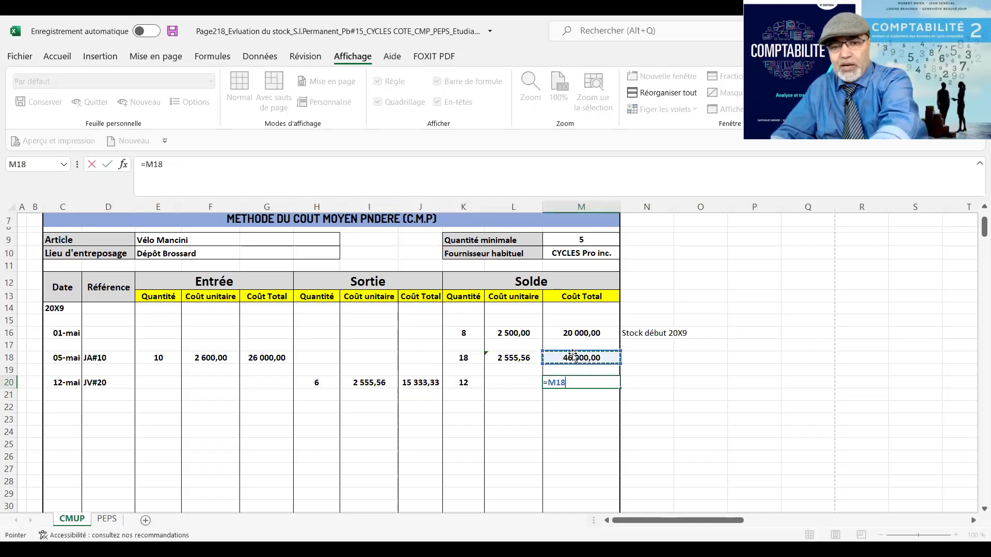
text(-)
click(421, 382)
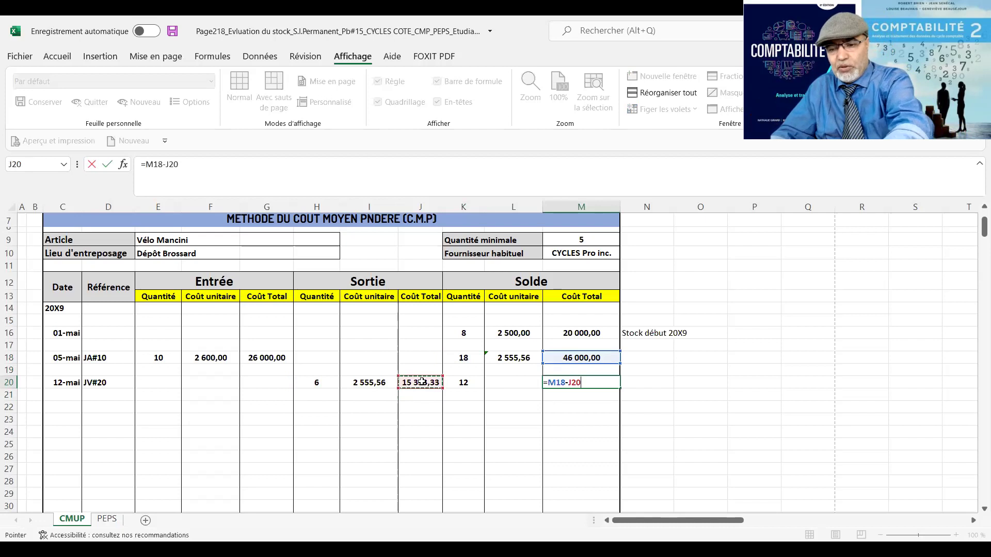
key(Return)
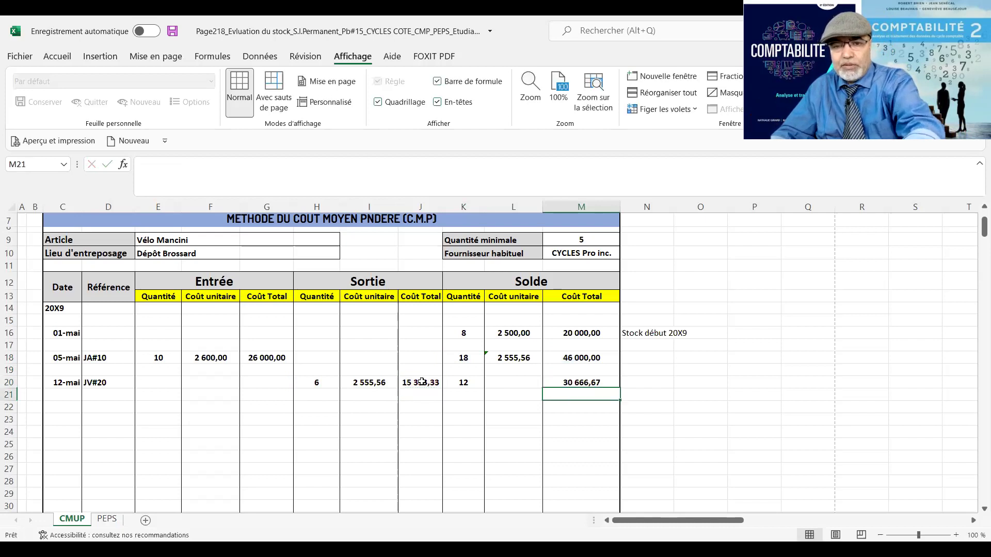
- Calculate the May 12 balance's average unit cost in L20 by dividing total cost M20 by quantity K20
click(518, 380)
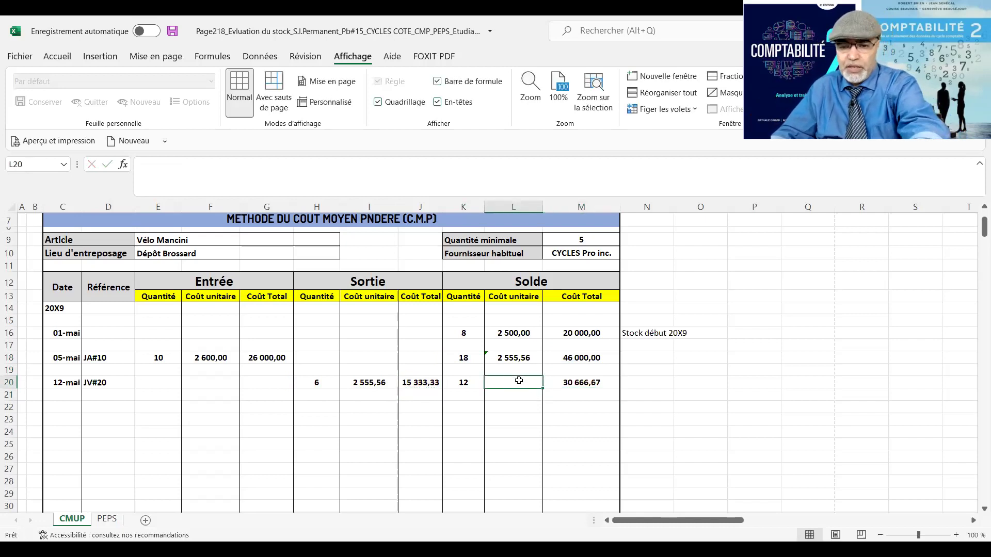
text(=)
click(567, 383)
text(/)
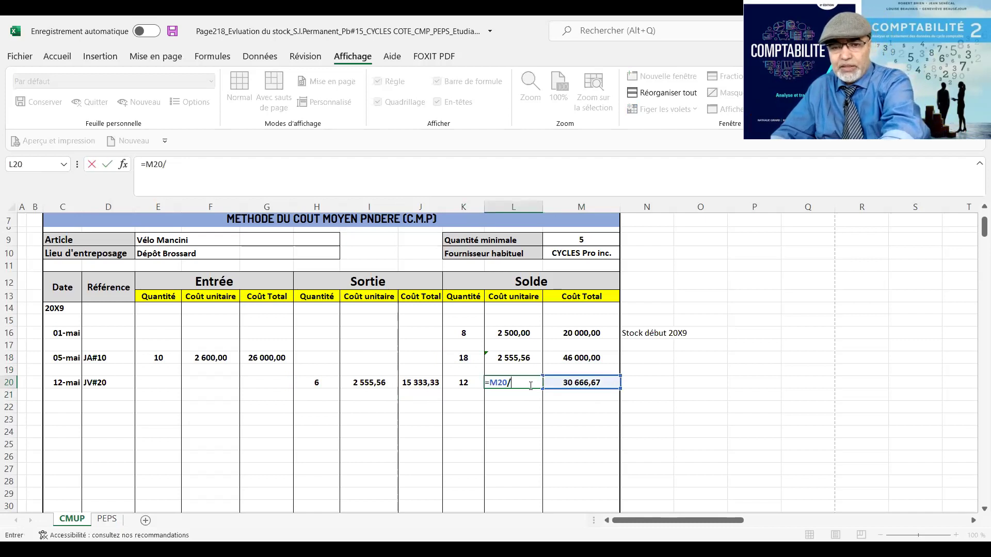
click(454, 383)
key(Return)
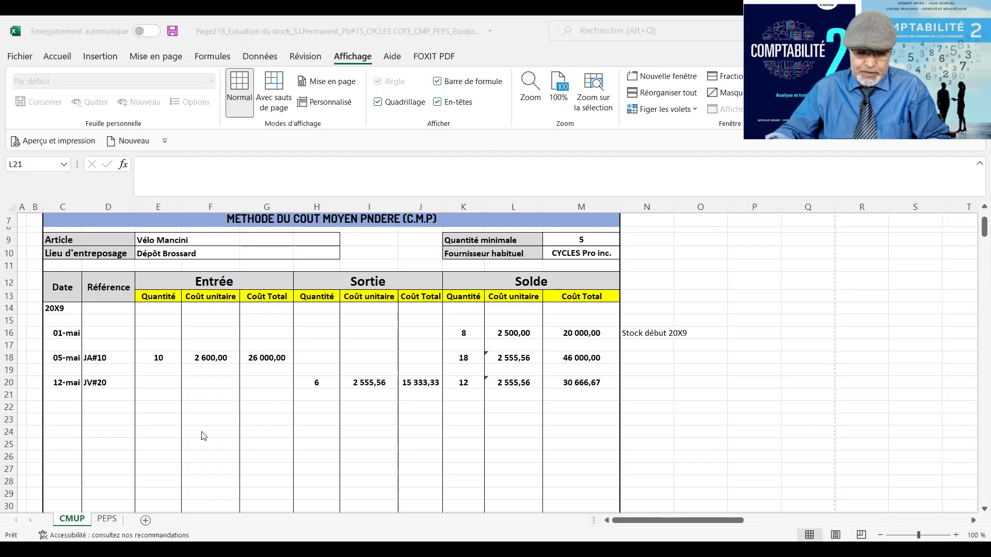
- Start the next purchase entry in row 22 with the date May 18 and reference JA#10
click(64, 407)
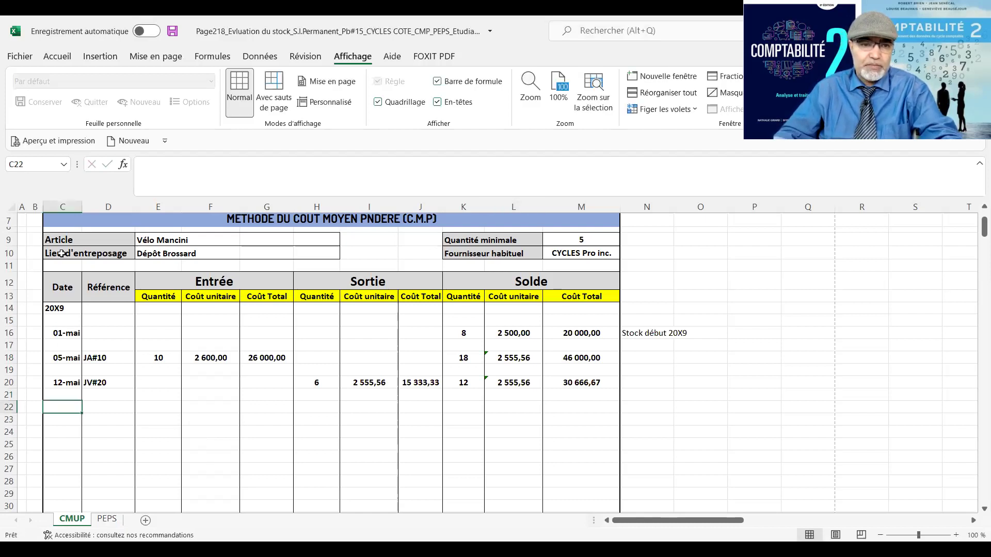
text(18-05)
key(Tab)
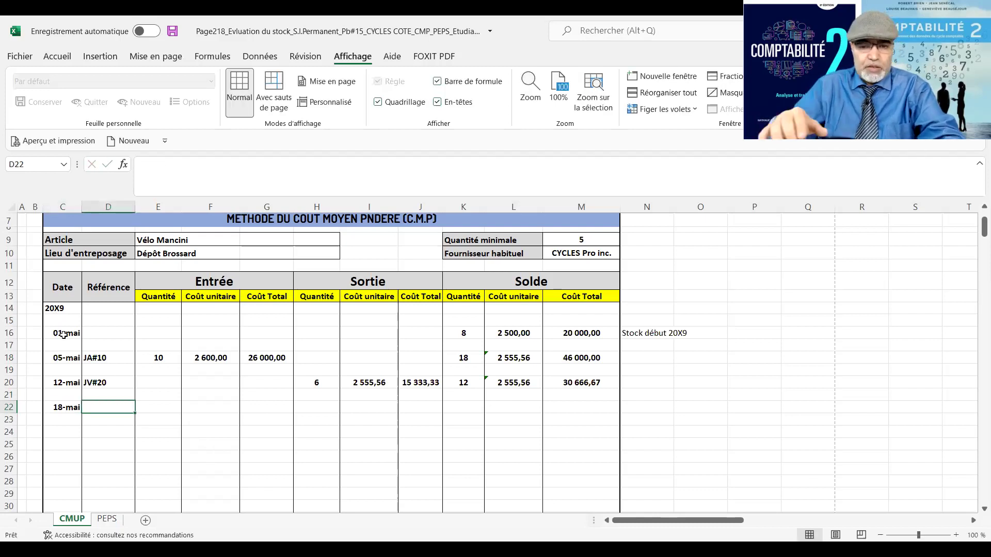
text(JA)
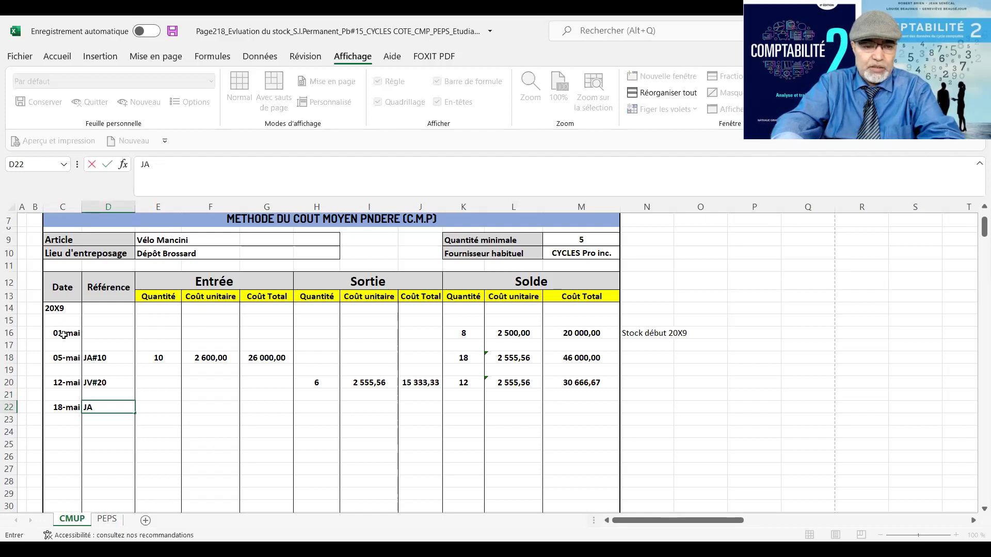
text(#10)
key(Tab)
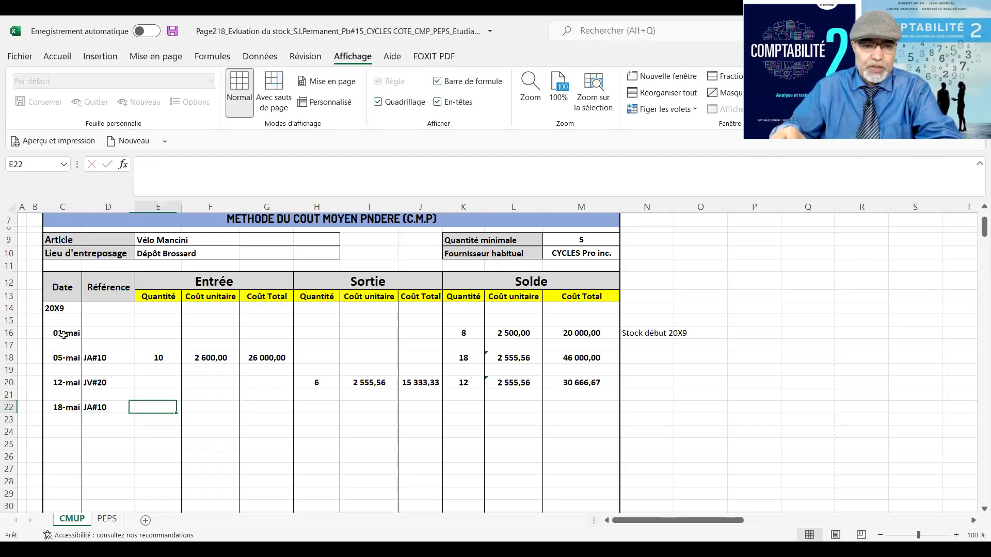
- Enter the May 18 purchase quantity 12 in E22 and unit cost 2750 in F22
text(12)
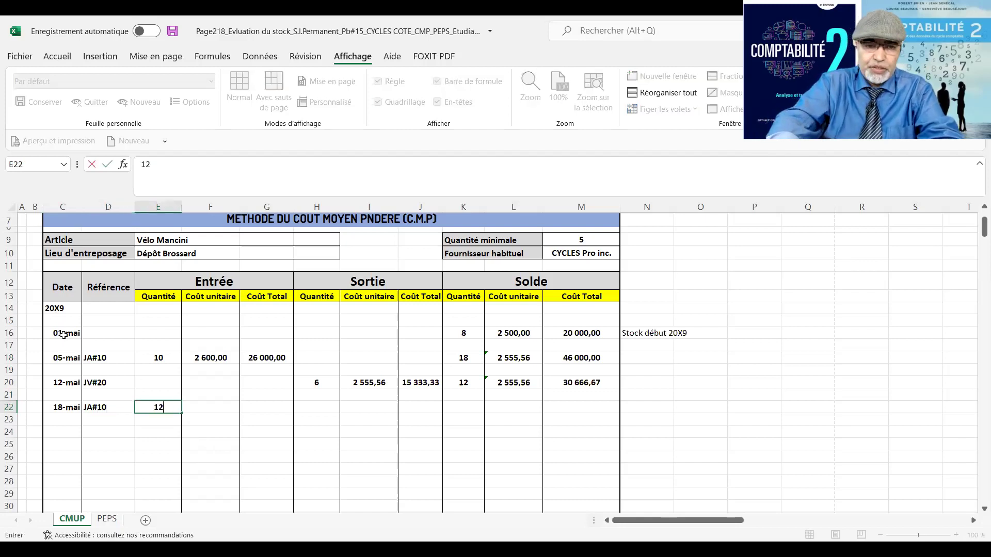
key(Tab)
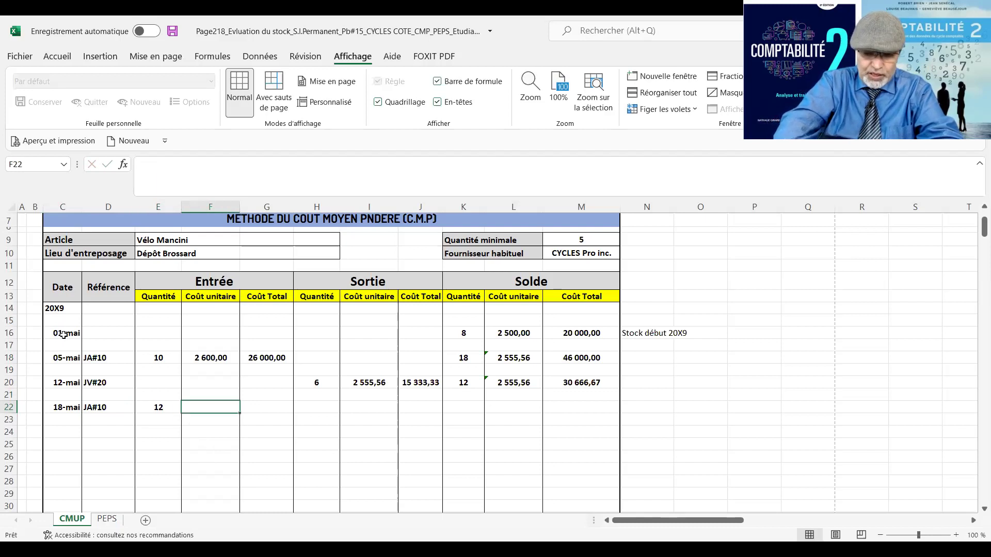
text(2750)
key(Tab)
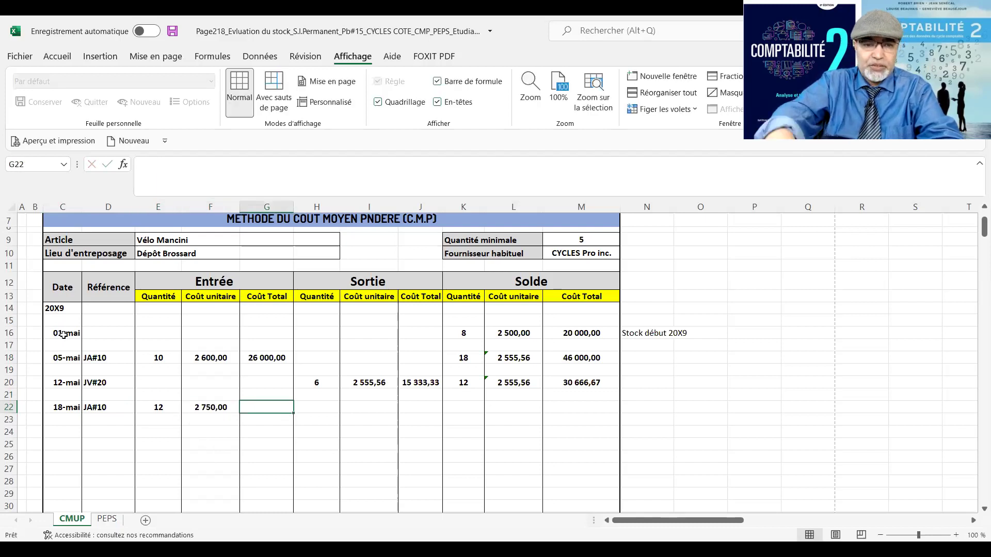
- Calculate the May 18 purchase's total cost in G22 by multiplying quantity E22 by unit cost F22
text(=)
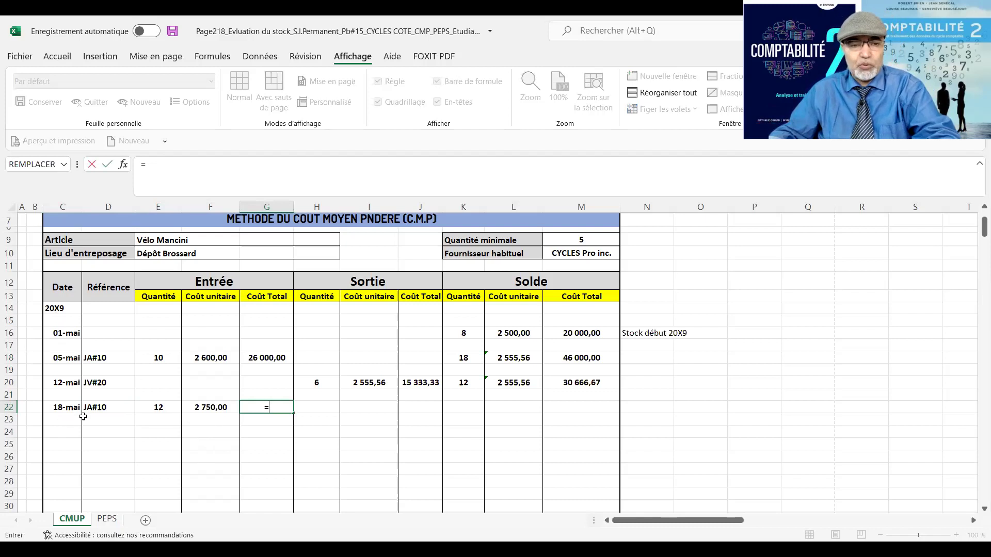
click(141, 408)
text(*)
click(211, 405)
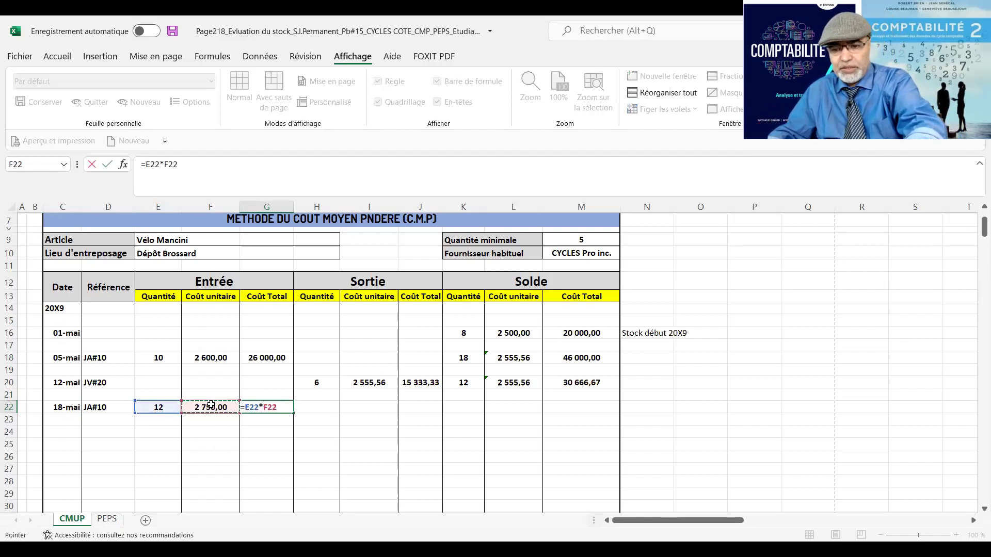
key(Return)
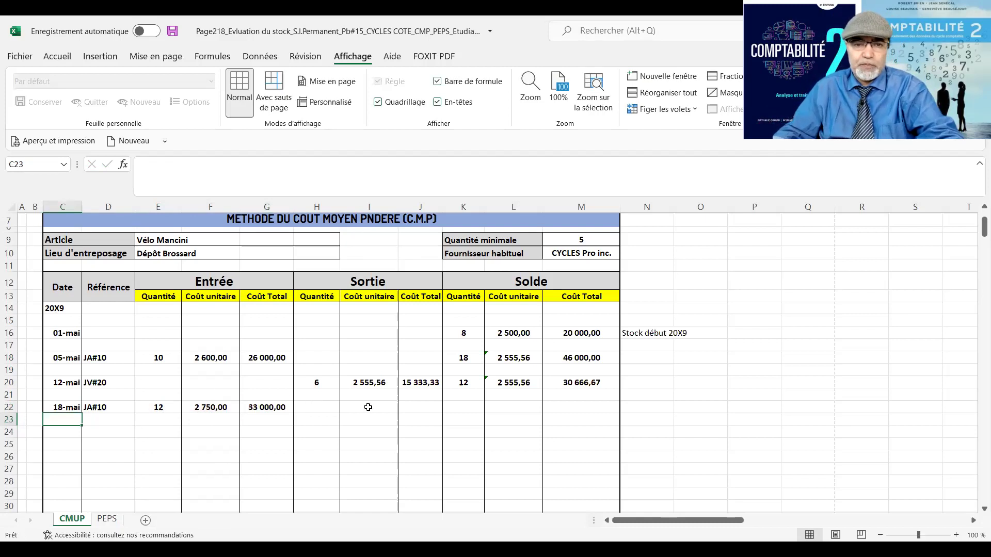
- Calculate the May 18 balance quantity in K22 by adding purchased quantity E22 to previous quantity K20
click(463, 406)
text(=)
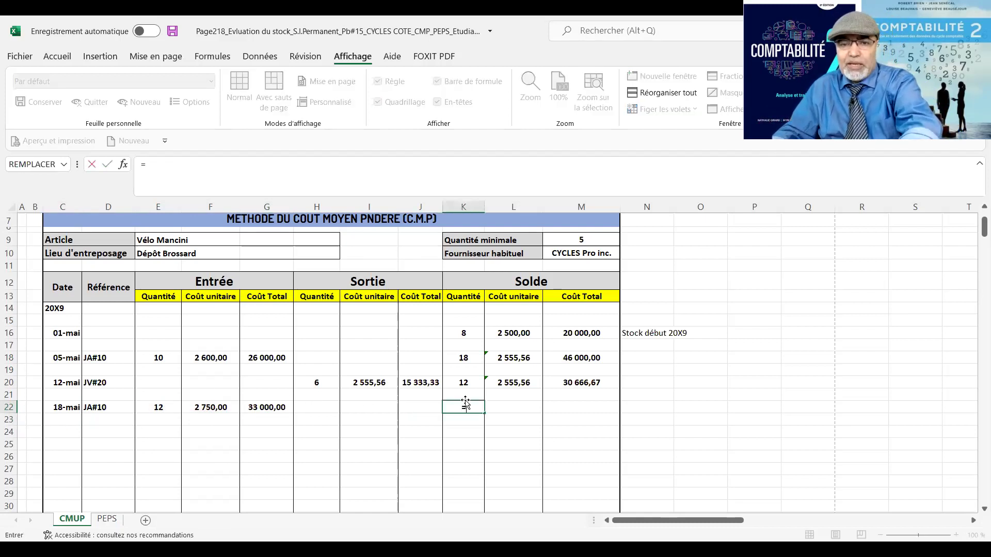
click(463, 382)
text(+)
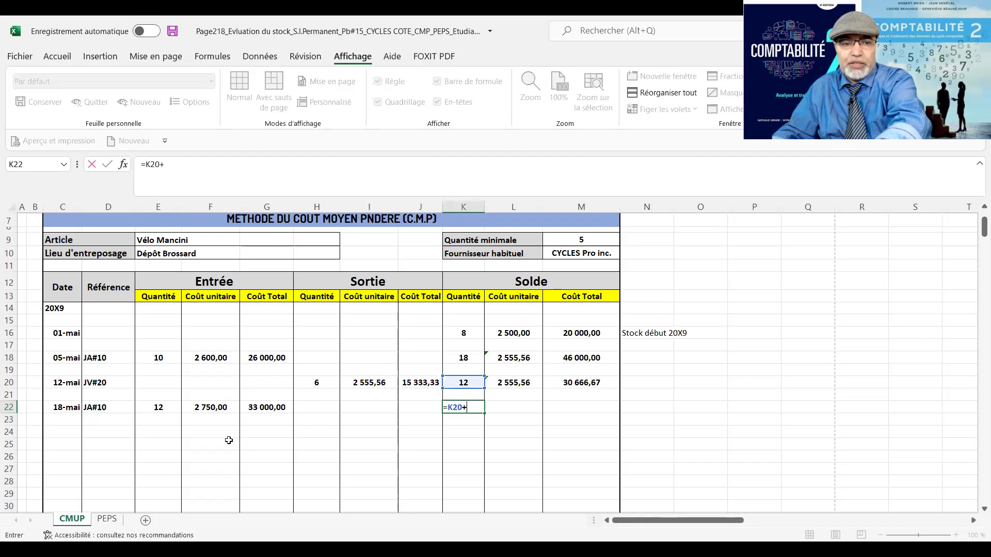
click(155, 407)
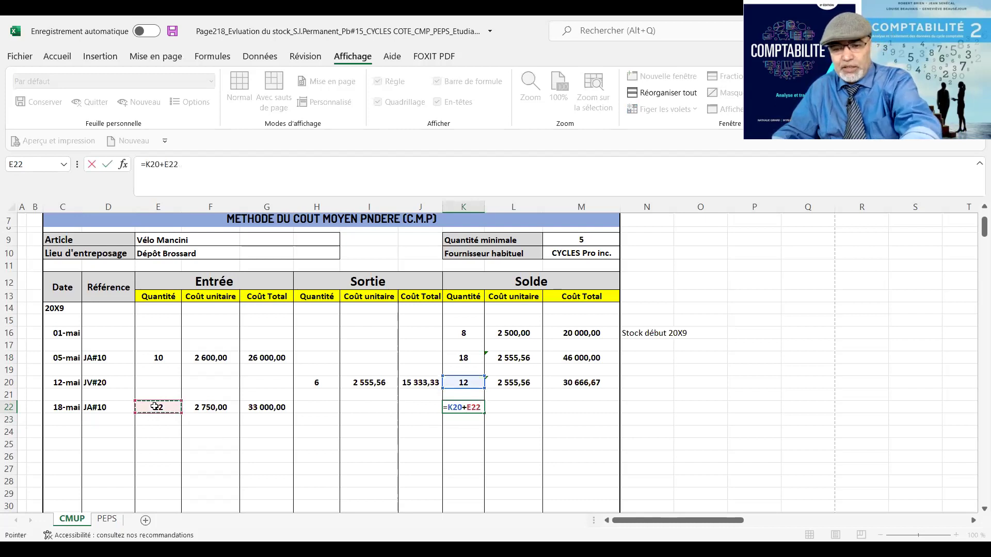
key(Return)
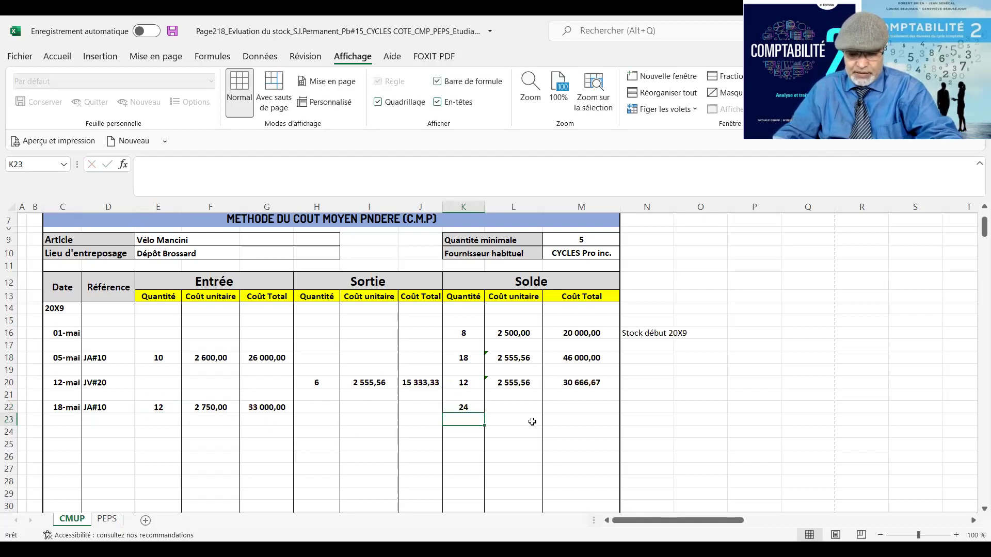
- Calculate the May 18 balance's total cost in M22 by adding purchase cost G22 to previous total M20
click(583, 406)
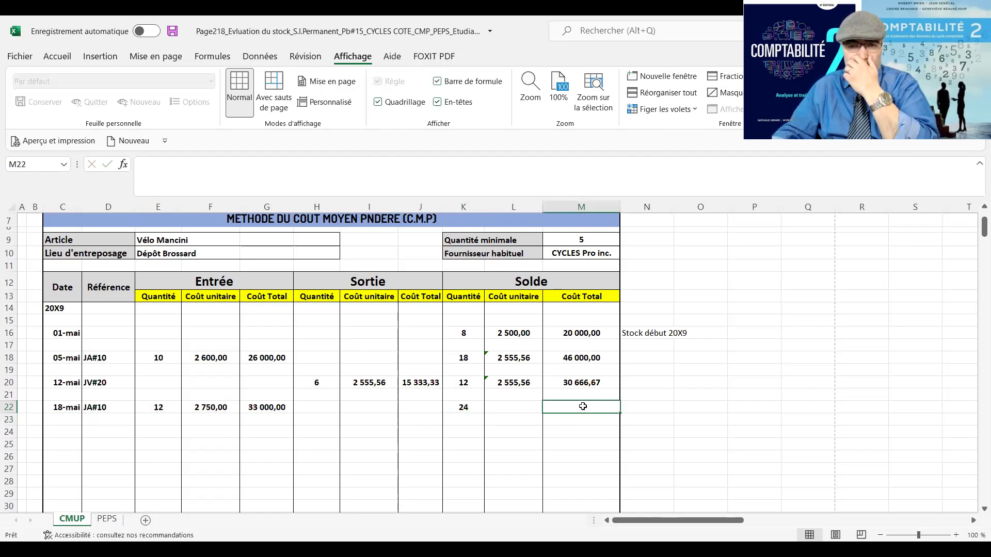
text(=)
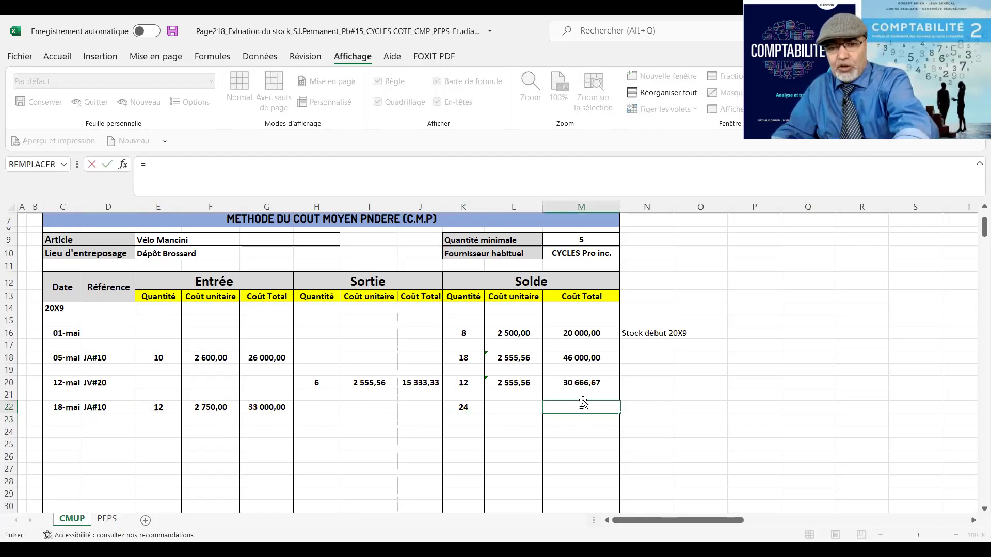
click(580, 382)
text(+)
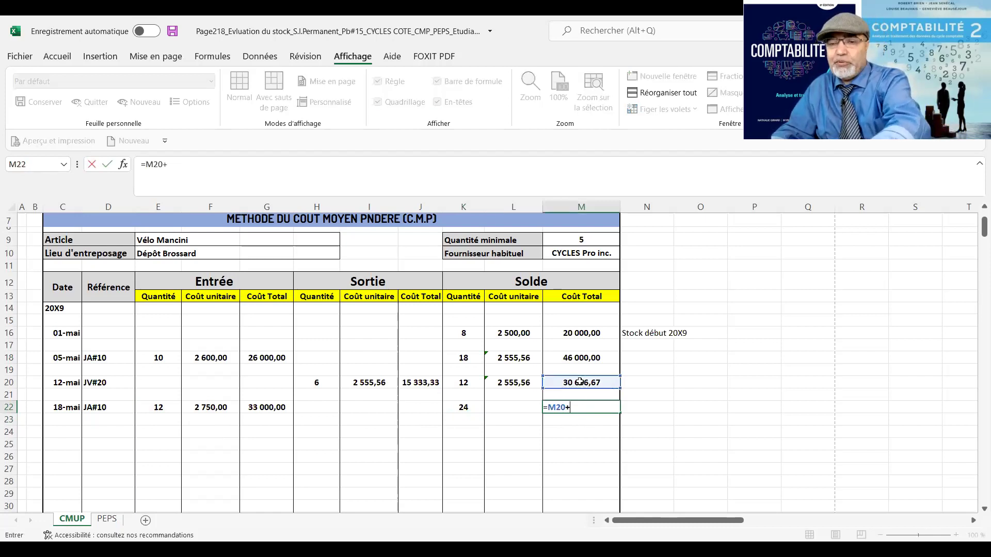
click(266, 406)
key(Return)
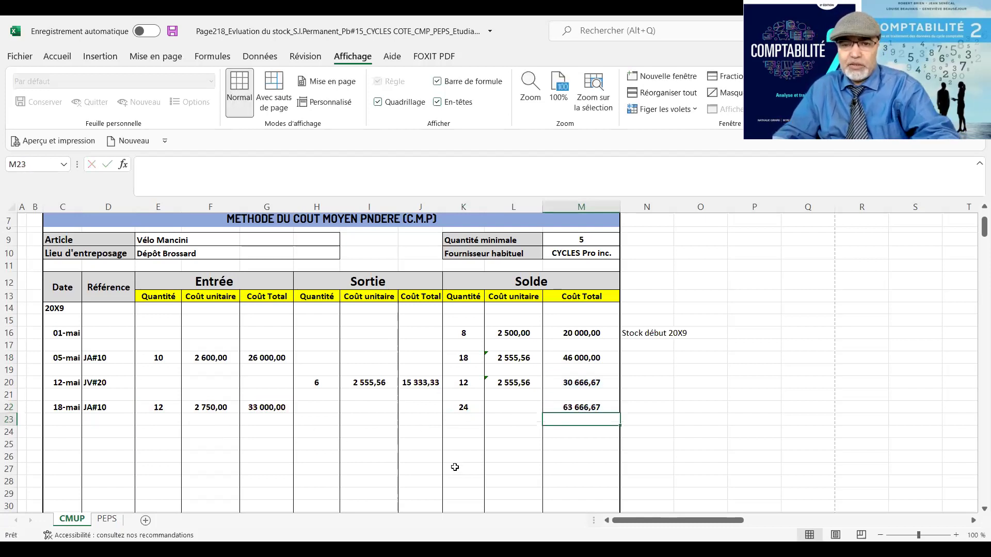
- Calculate the May 18 balance's average unit cost in L22 by dividing total cost M22 by quantity K22
click(511, 407)
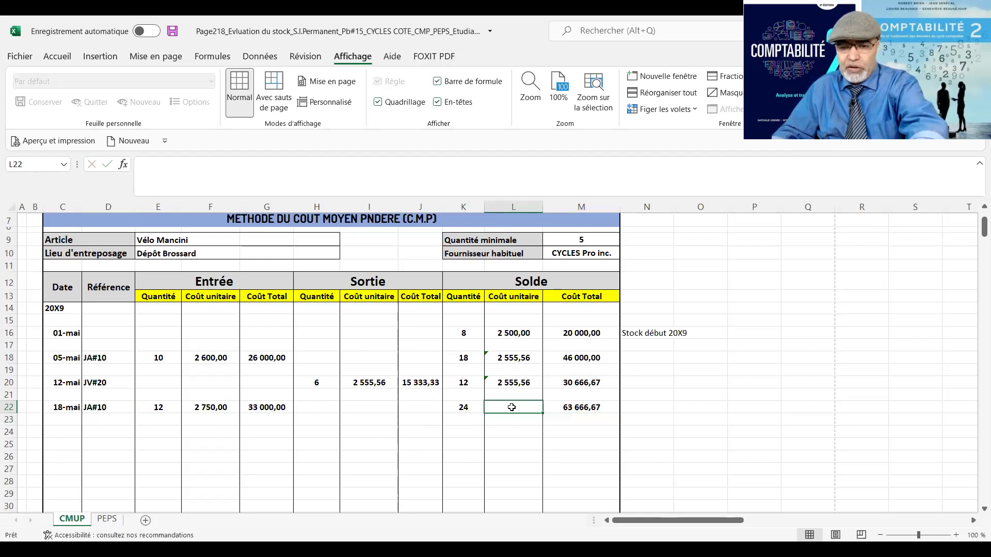
text(=)
click(569, 407)
text(/)
click(459, 407)
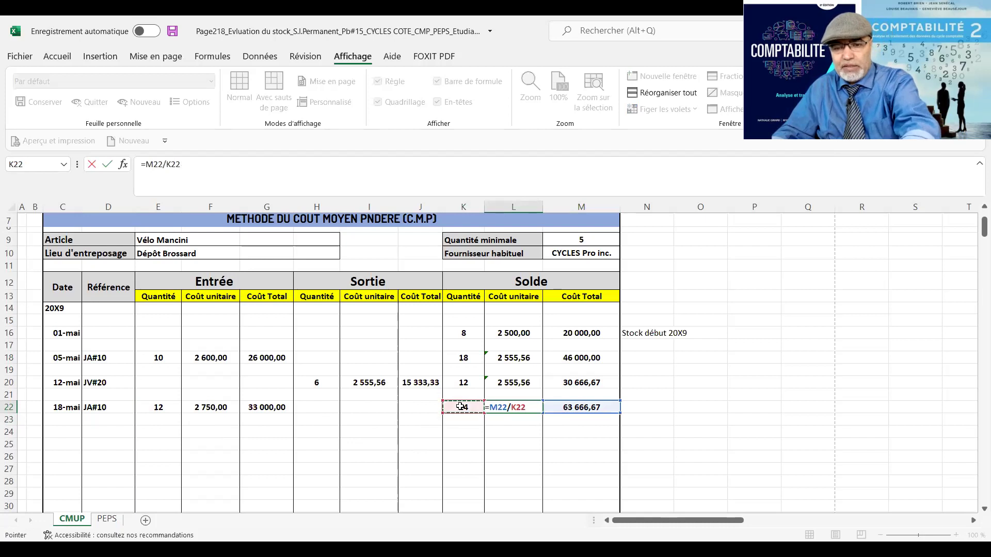
key(Return)
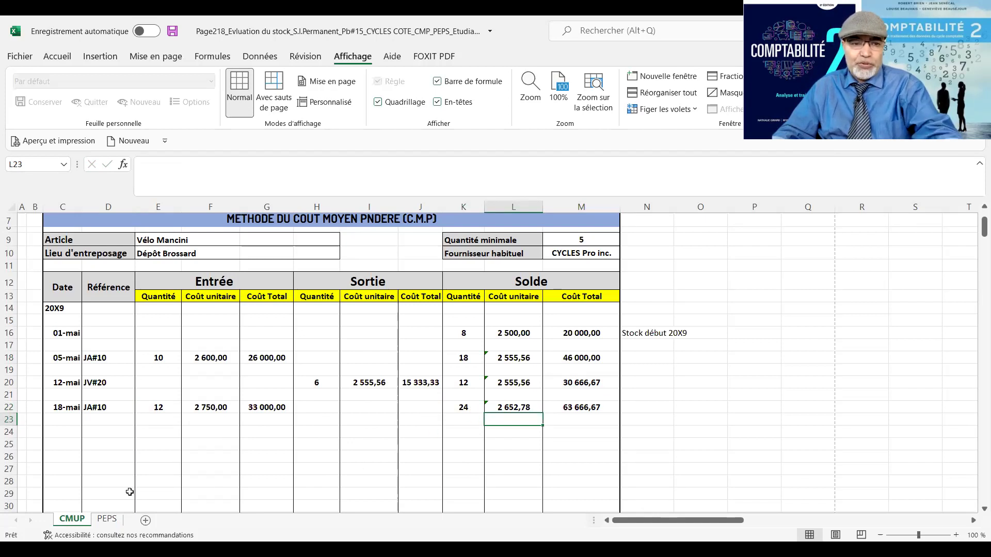
- Start the next sale entry in row 24 with the date May 27 and reference JV#20
click(56, 430)
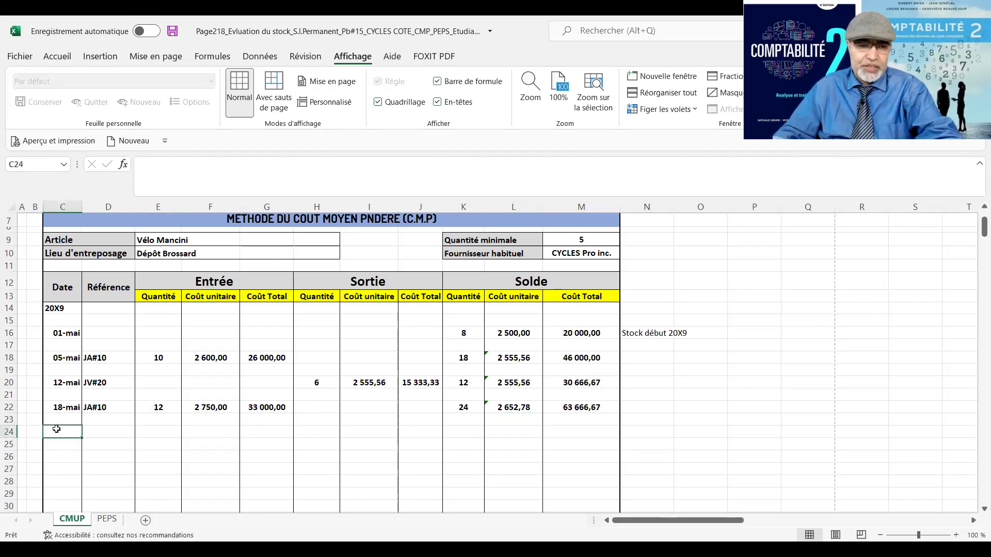
text(27/05)
key(Tab)
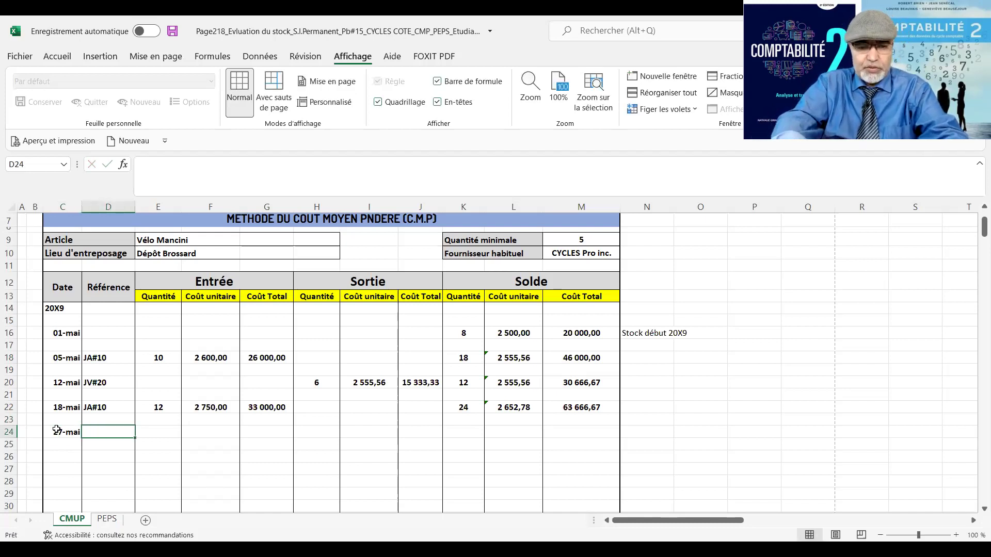
text(JV)
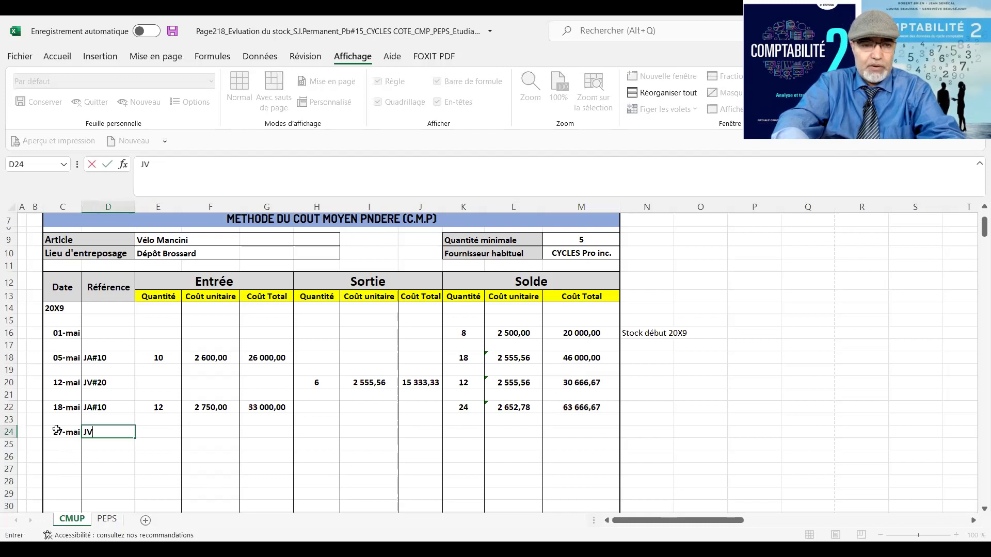
text(#20)
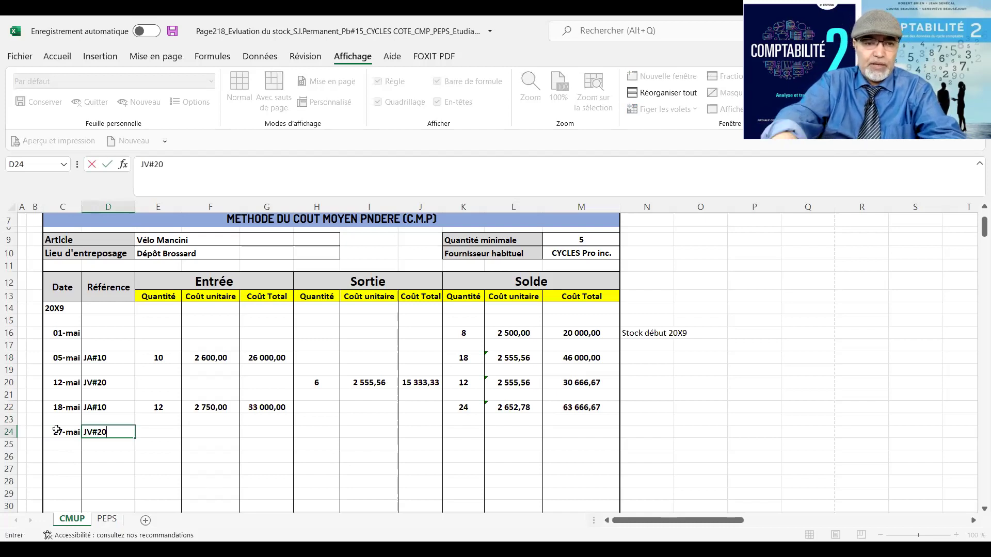
- Enter the May 27 sale quantity 14 in H24 and set its unit cost in I24 equal to the average unit cost in L22
key(Tab)
key(Tab)
key(Tab)
key(Tab)
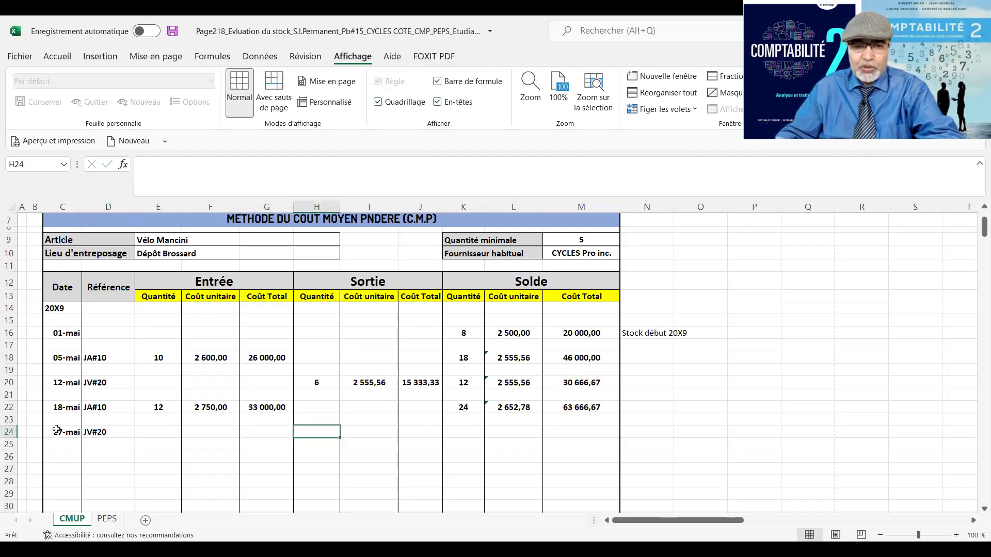
text(14)
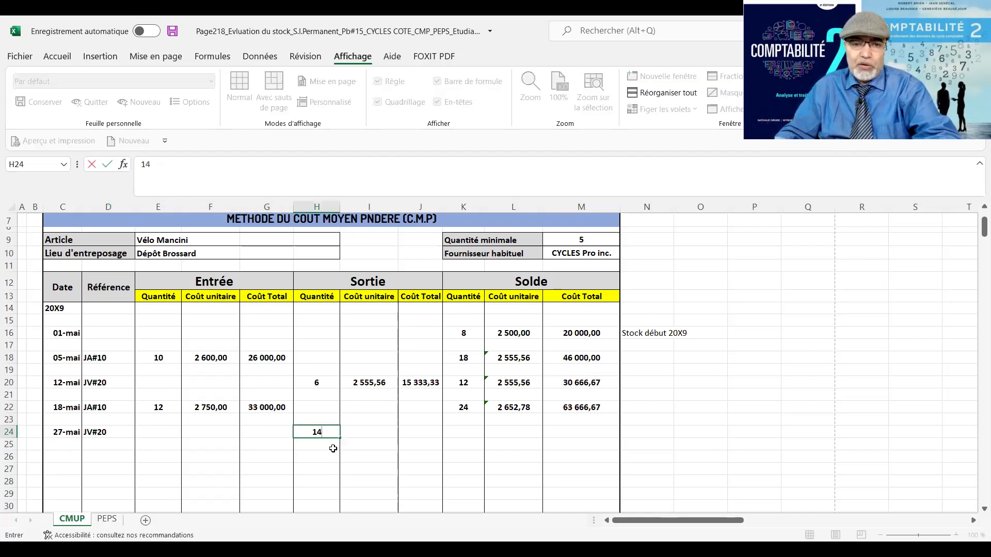
key(Tab)
text(=)
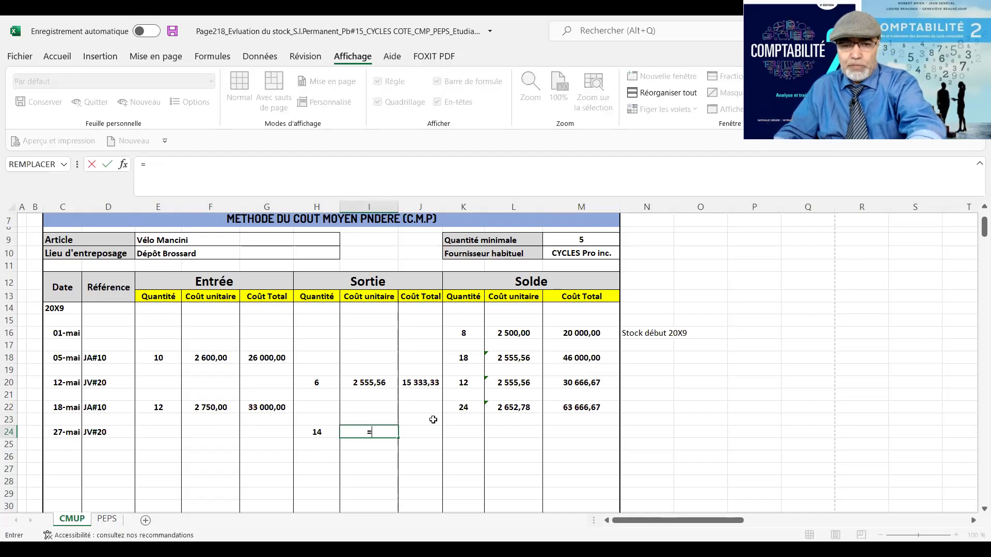
click(504, 407)
key(Return)
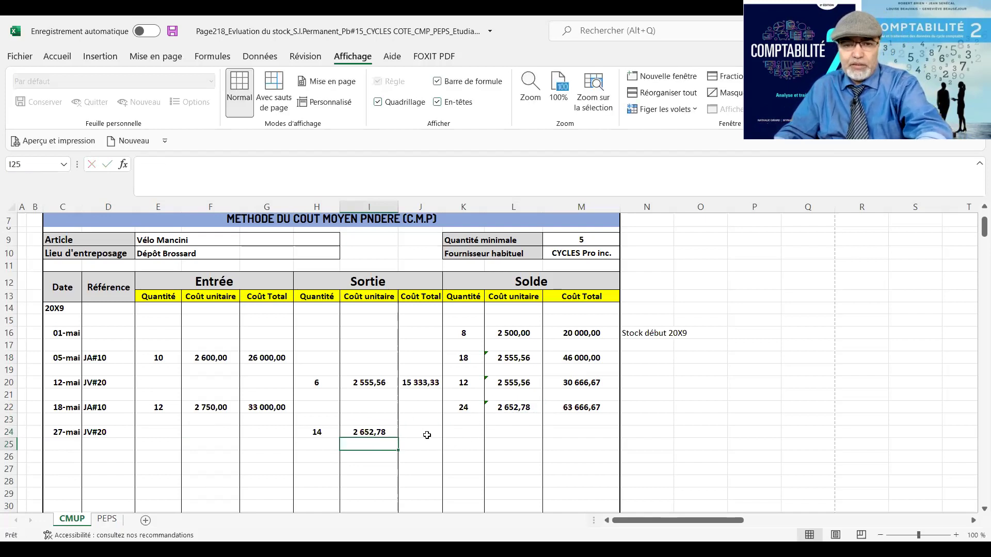
- Calculate the May 27 sale's total cost in J24 by multiplying quantity H24 by unit cost I24
click(419, 431)
text(=)
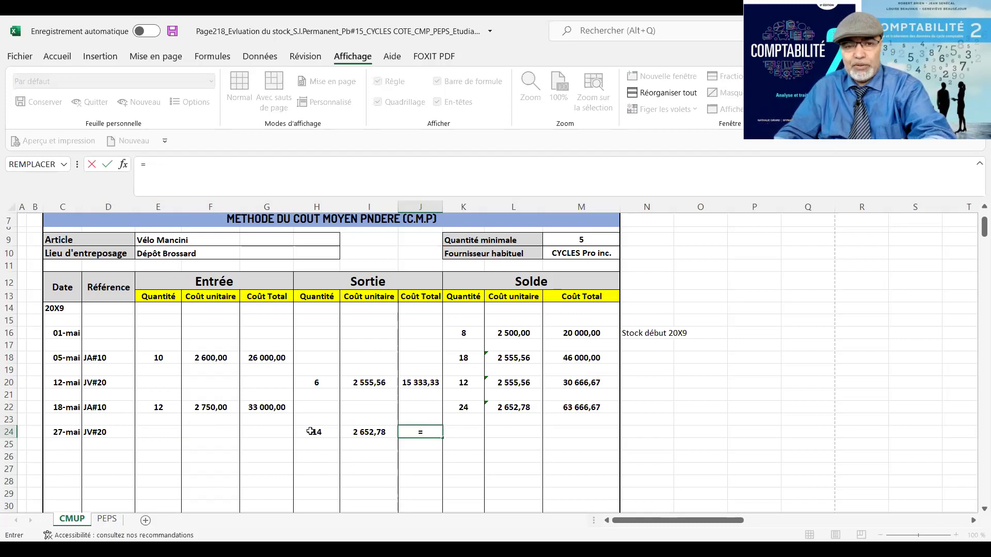
click(312, 431)
text(*)
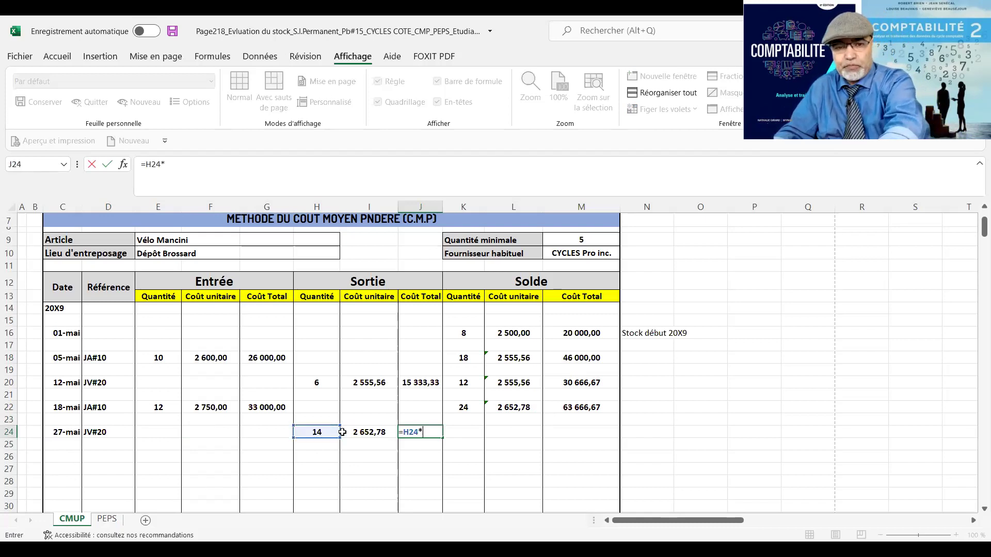
click(365, 430)
key(Return)
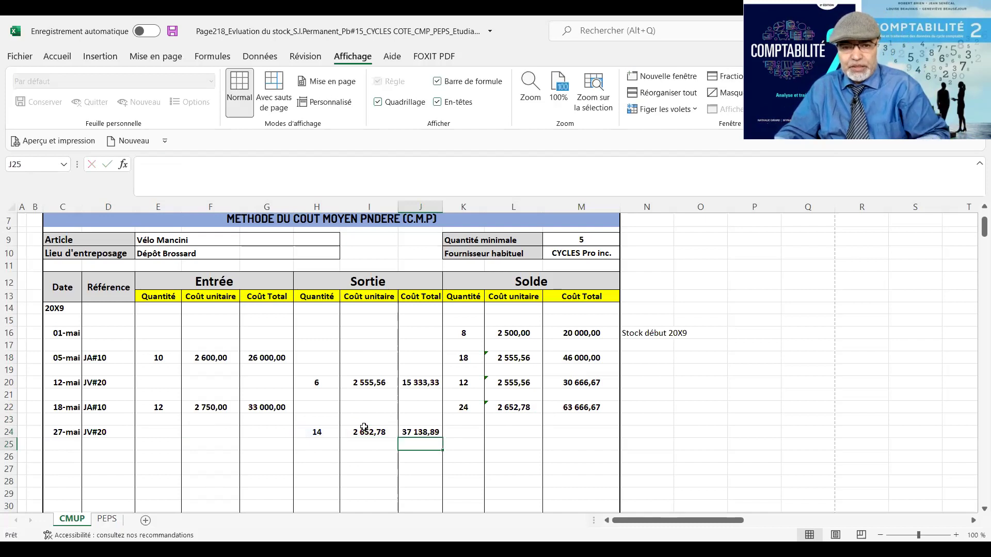
- Calculate the May 27 balance quantity in K24 by subtracting the quantity sold H24 from the previous balance K22
click(467, 431)
text(=)
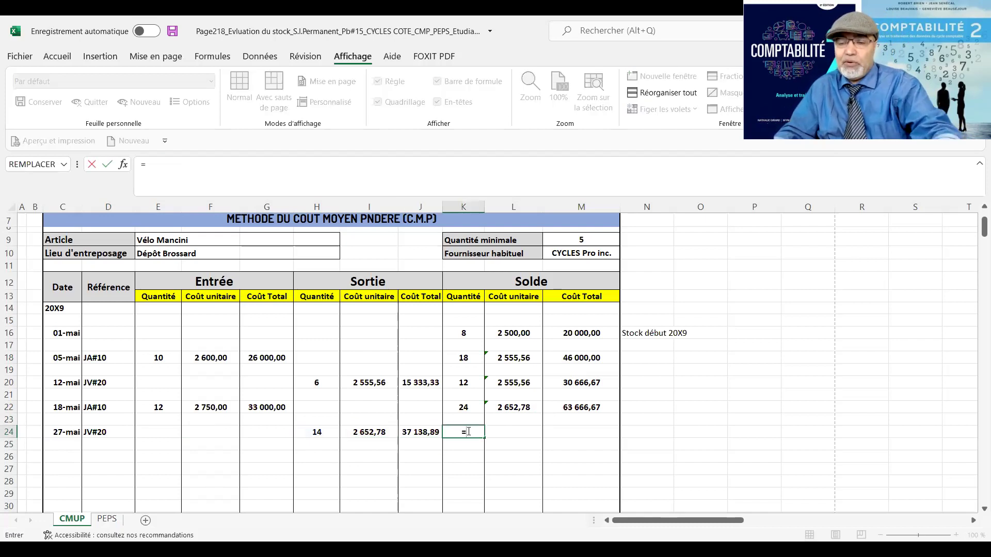
click(460, 408)
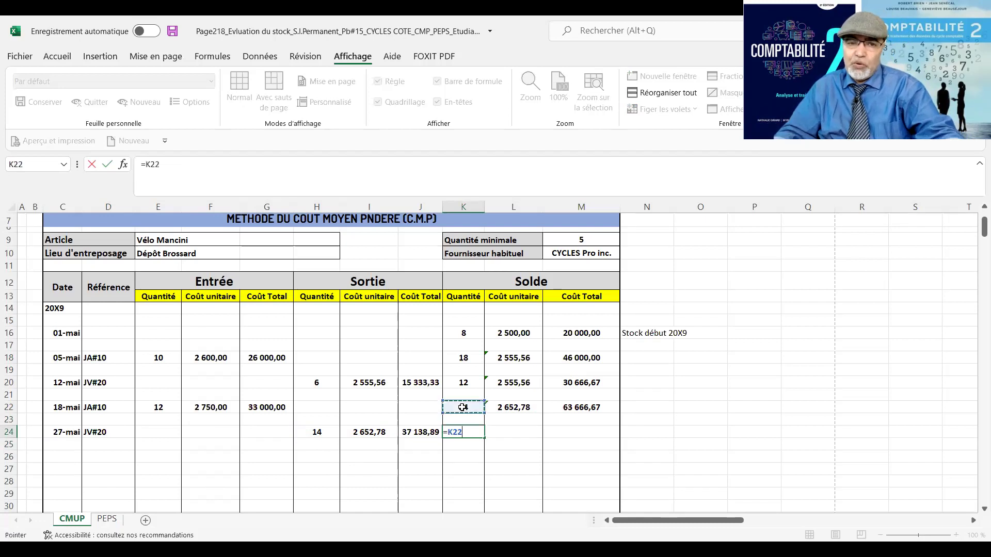
text(-)
click(325, 433)
key(Return)
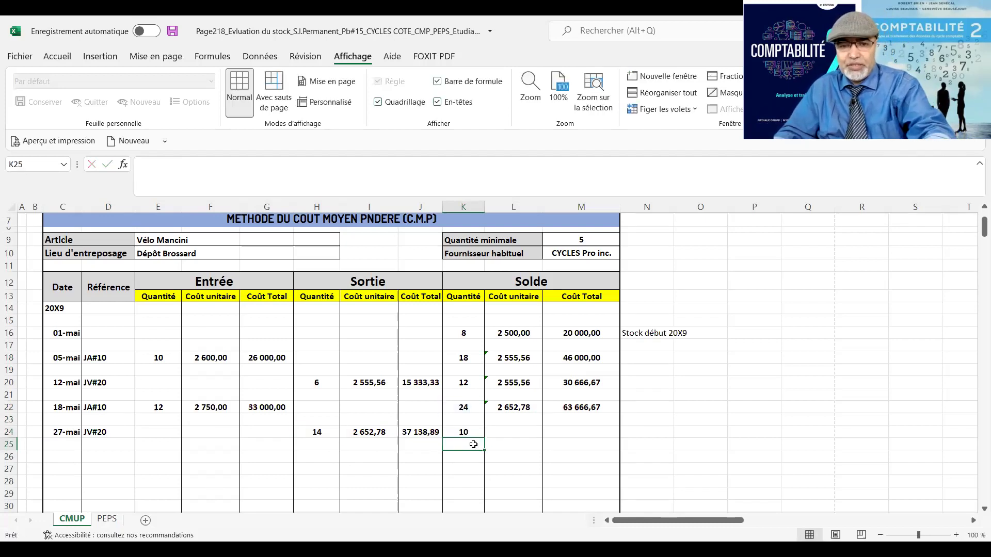
- Calculate the May 27 balance's total cost in M24 by subtracting the sale's total cost J24 from M22
click(566, 431)
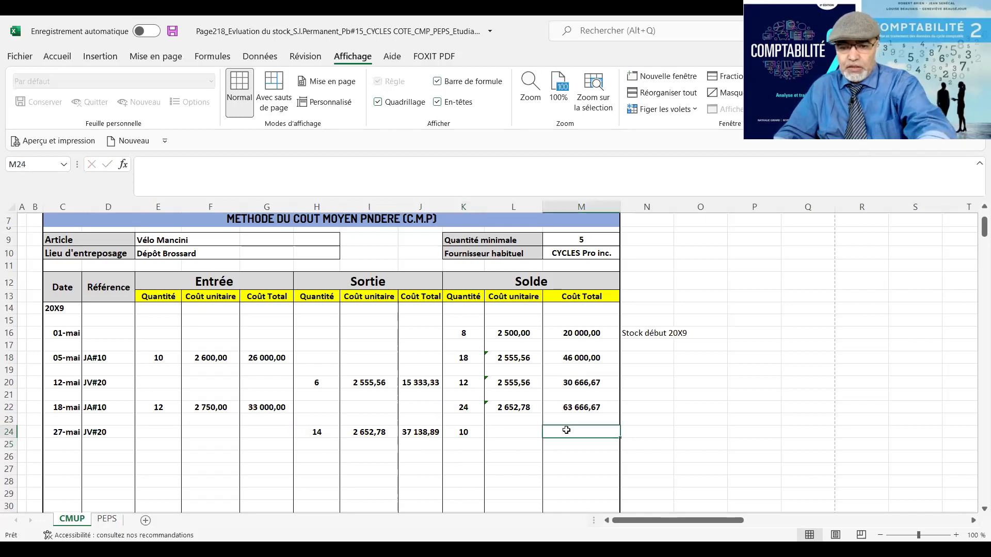
text(=)
click(567, 403)
text(-)
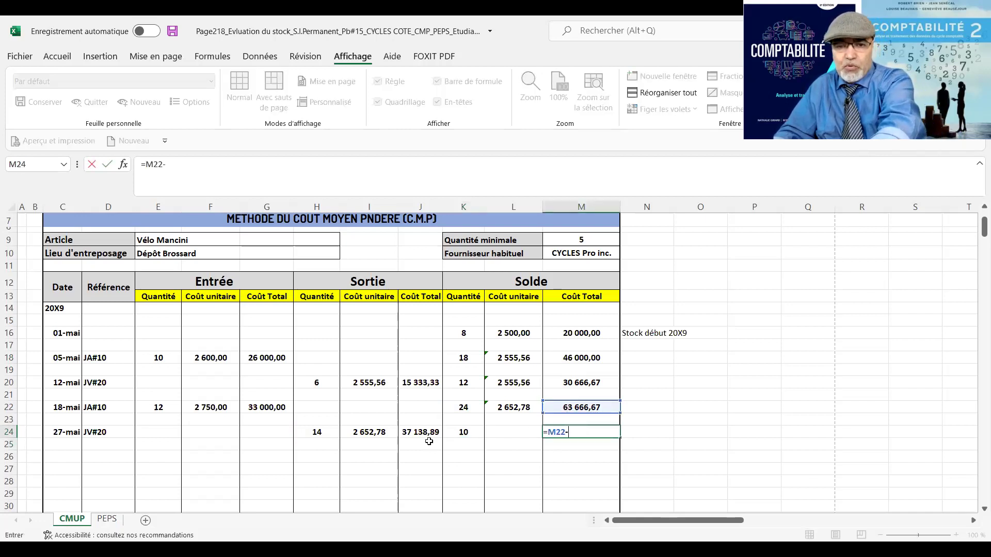
click(419, 430)
key(Return)
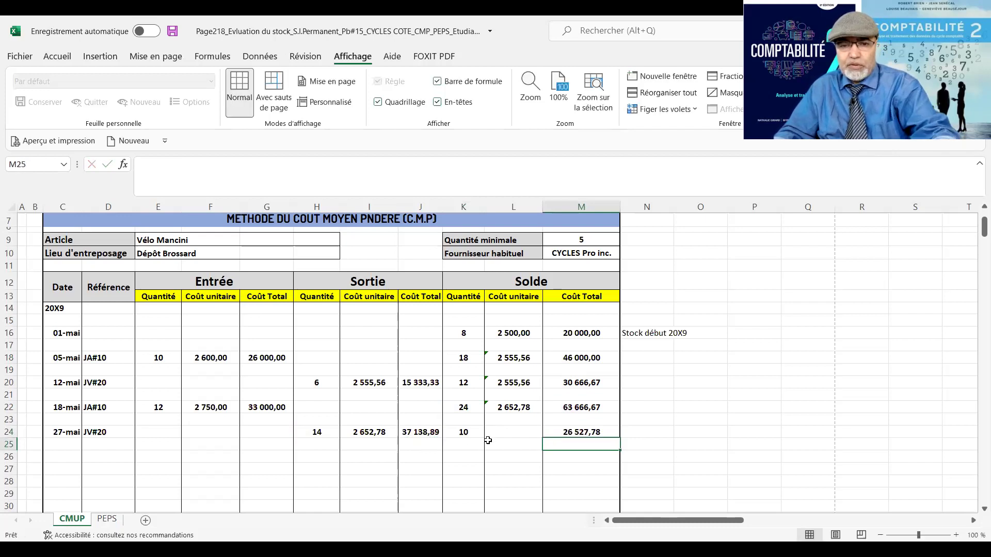
- Calculate the May 27 balance's average unit cost in L24 as M24 divided by K24, and check the balance formulas
click(499, 431)
text(=)
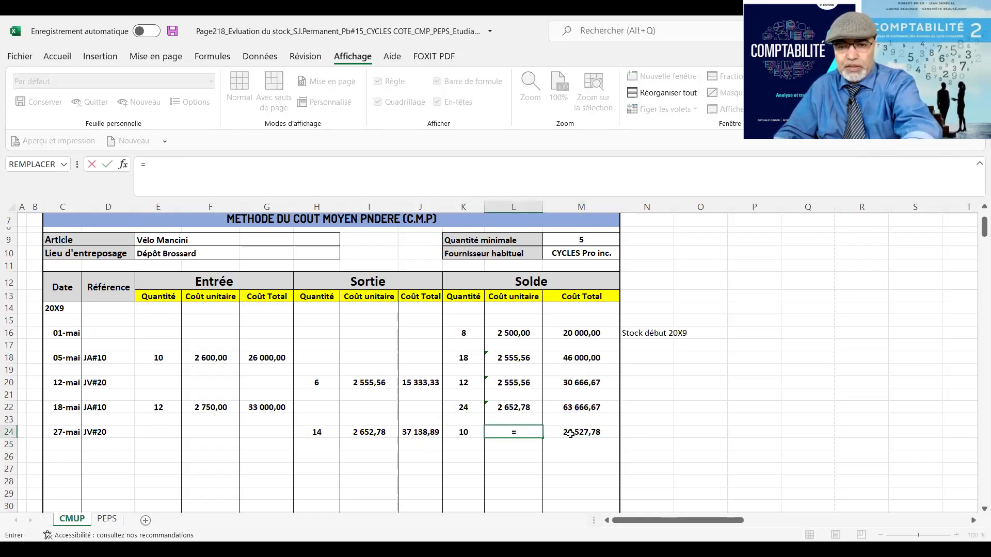
click(569, 432)
text(/)
click(458, 432)
key(Return)
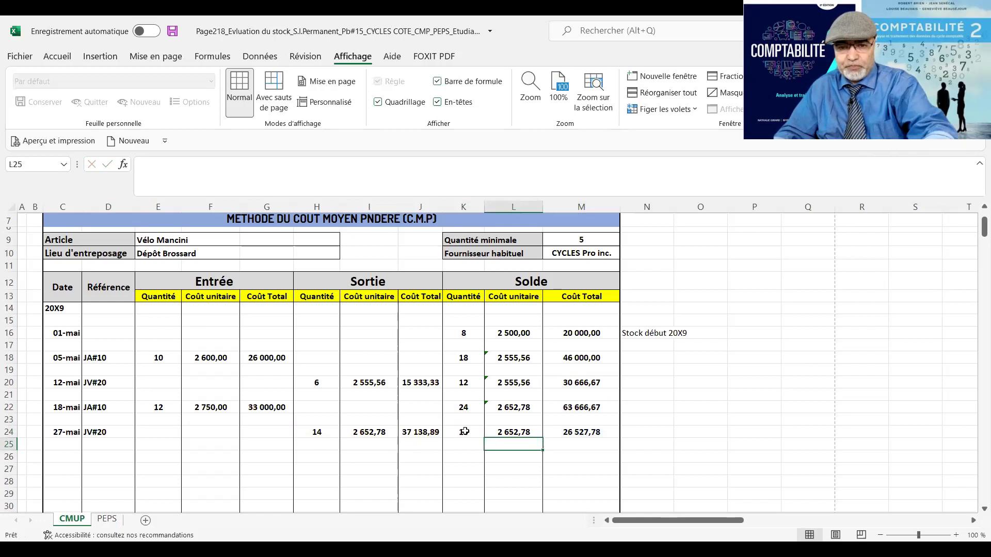
click(498, 432)
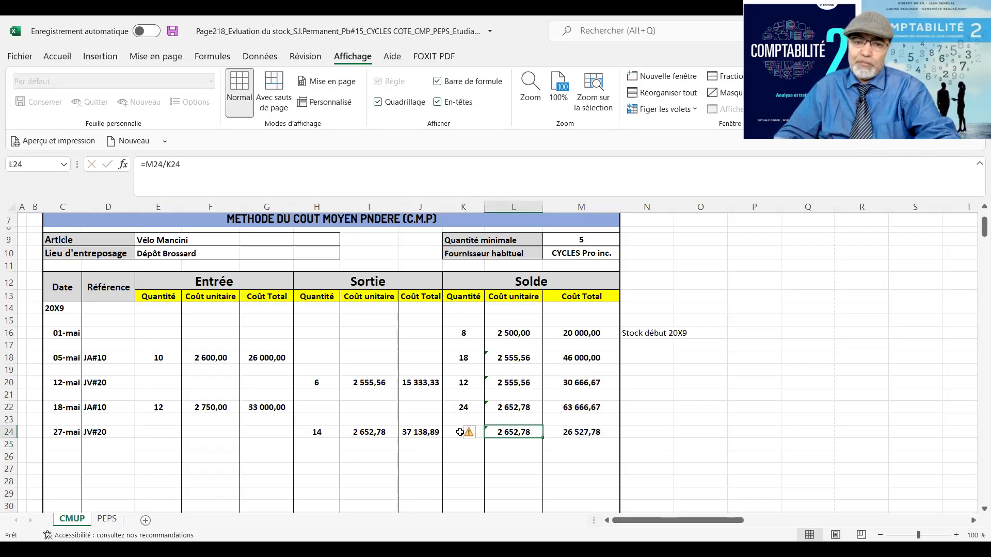
click(456, 434)
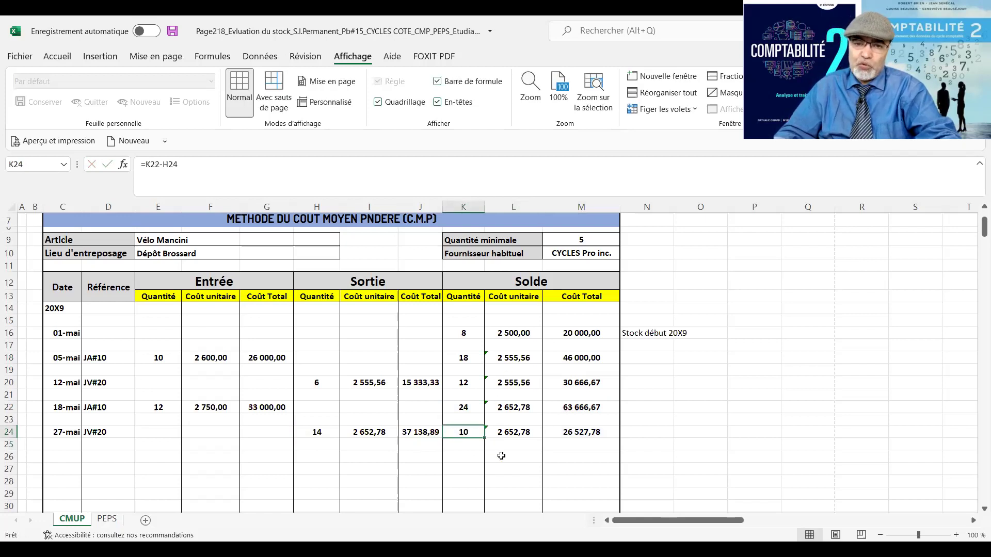
- Highlight the May 27 balance cells K24:M24 with a blue fill
scroll(513, 461, down, 1)
drag(62, 397, 584, 399)
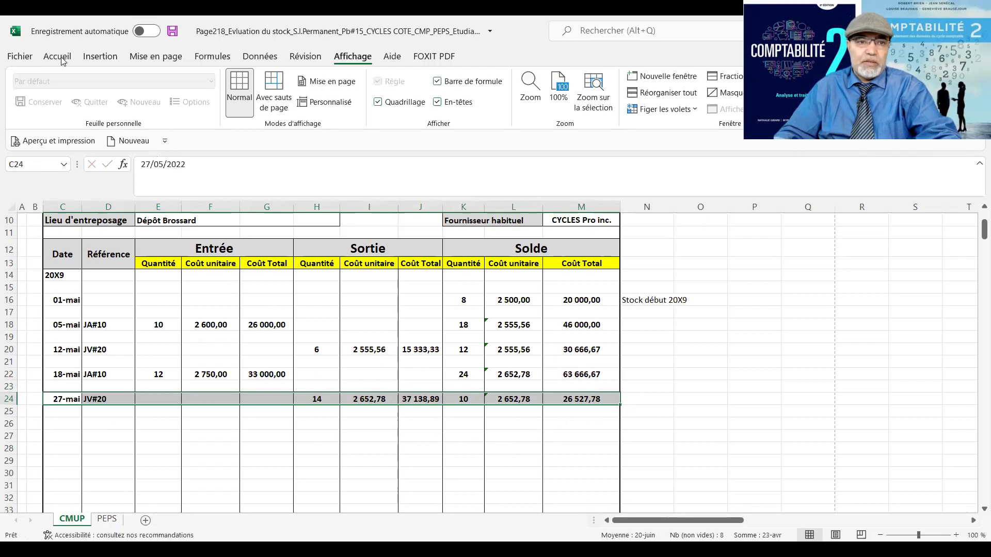
scroll(202, 108, up, 6)
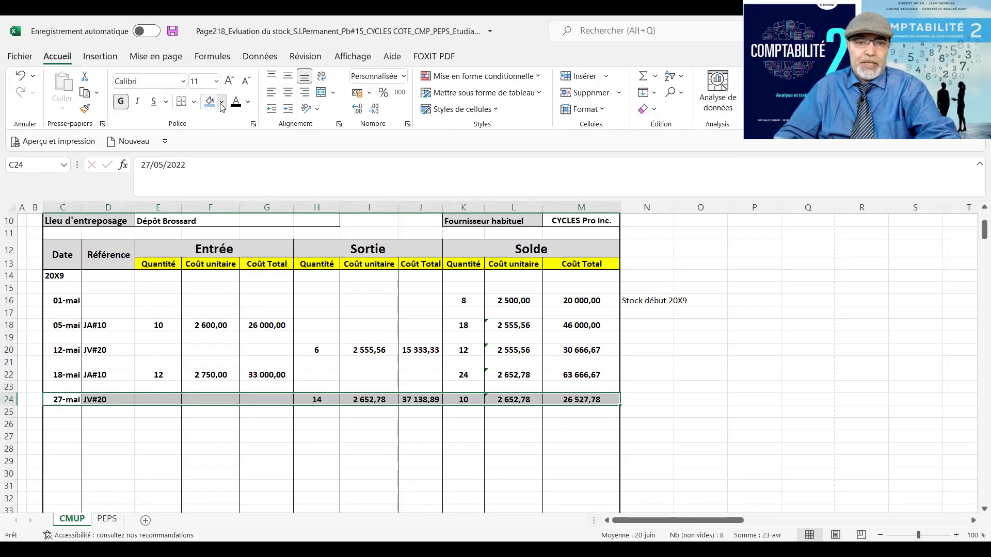
click(221, 103)
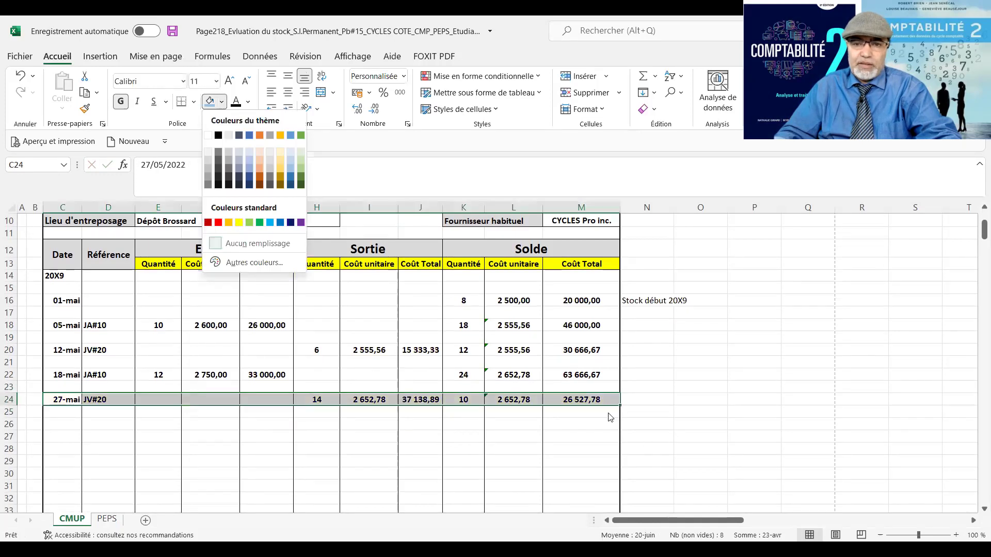
drag(544, 400, 453, 400)
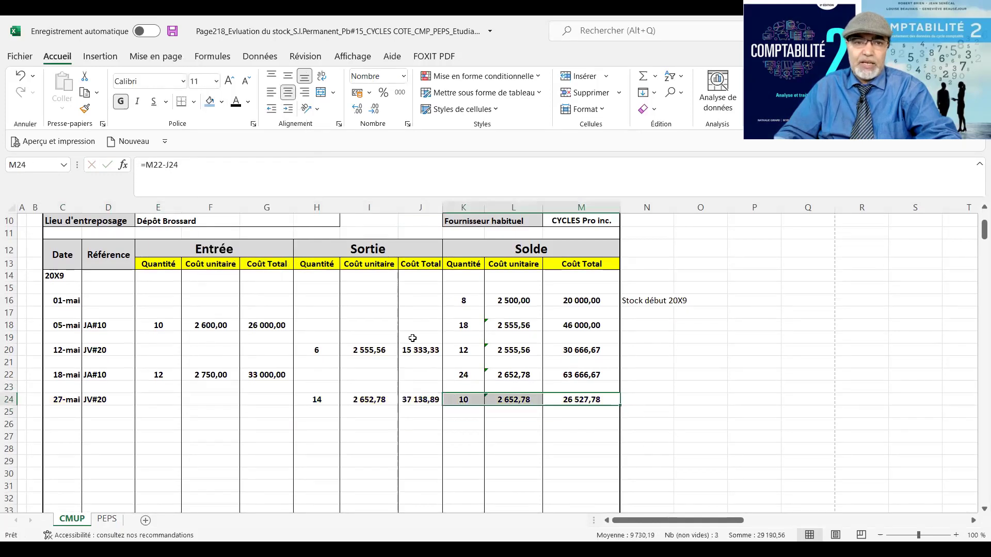
click(210, 104)
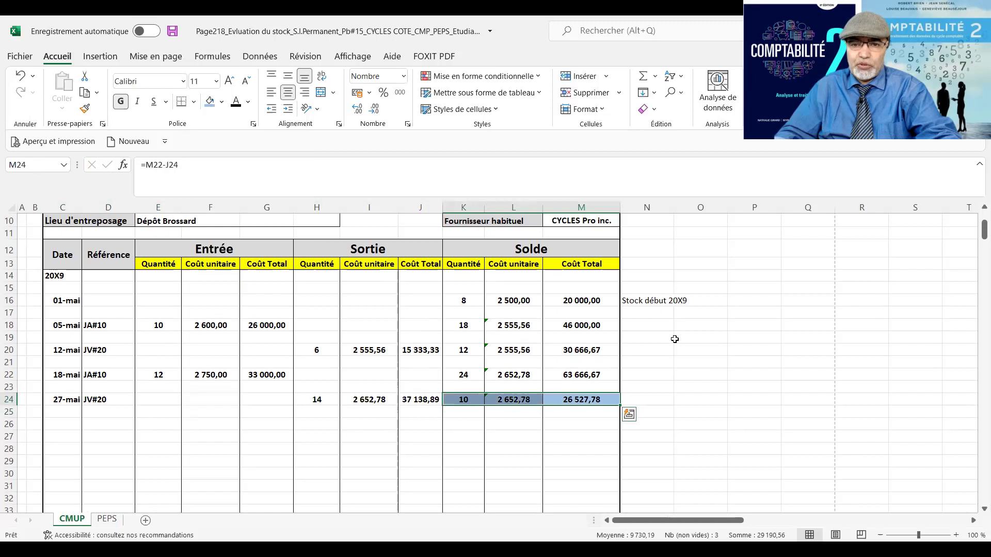
- Label the final balance row in N24 as "Stock fin 20X9"
click(645, 401)
text(Stock fin 20X9)
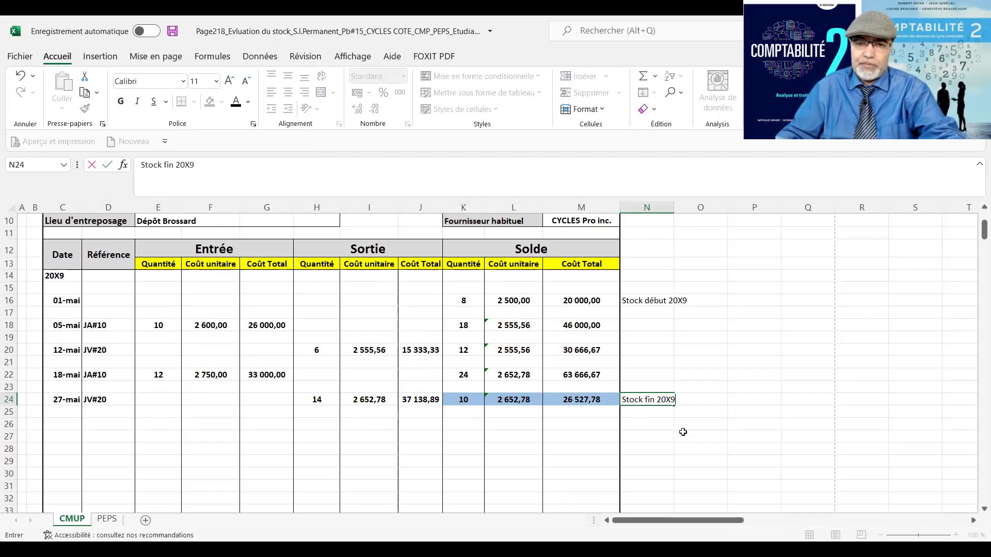
click(683, 432)
- Delete the empty card rows from row 26 down to just above the orange totals row
scroll(475, 441, down, 3)
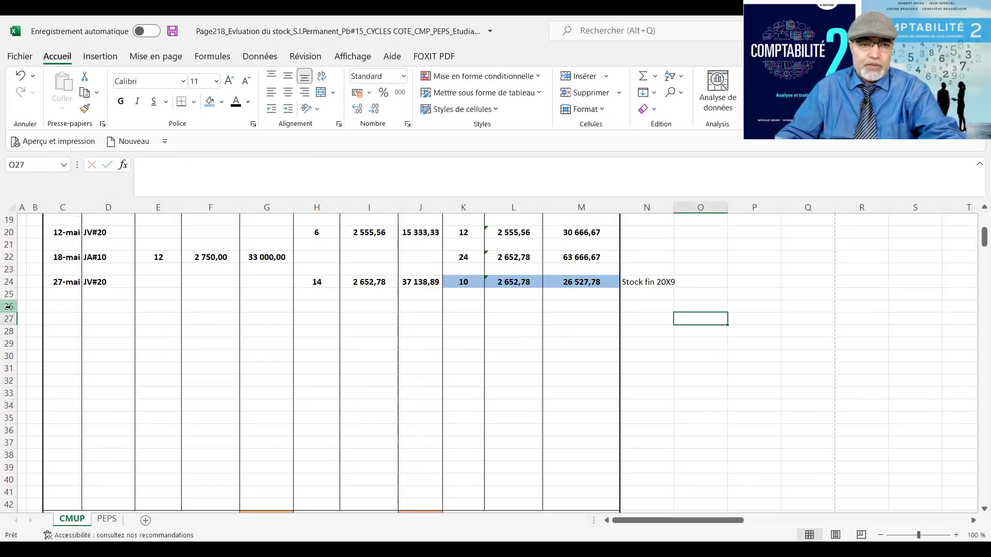
click(9, 307)
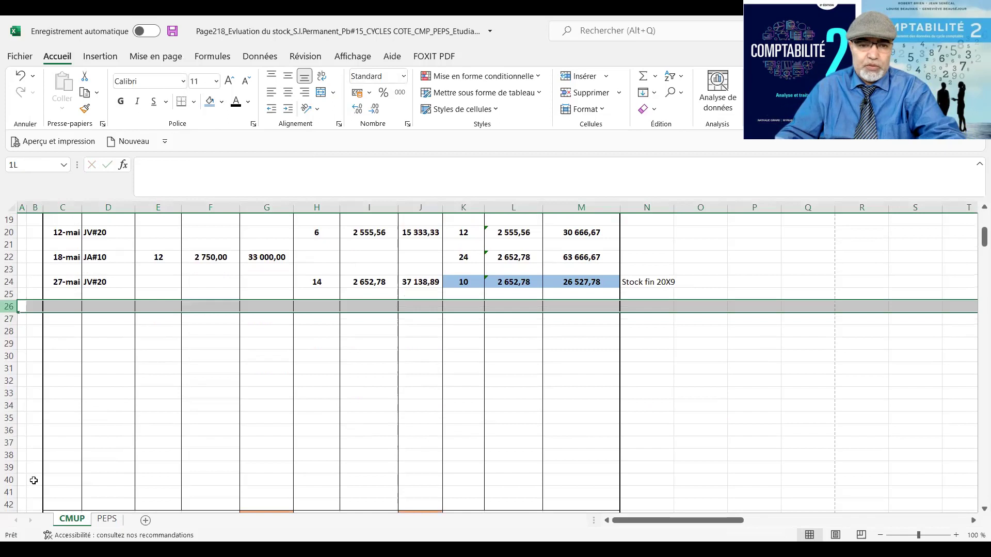
drag(34, 480, 36, 486)
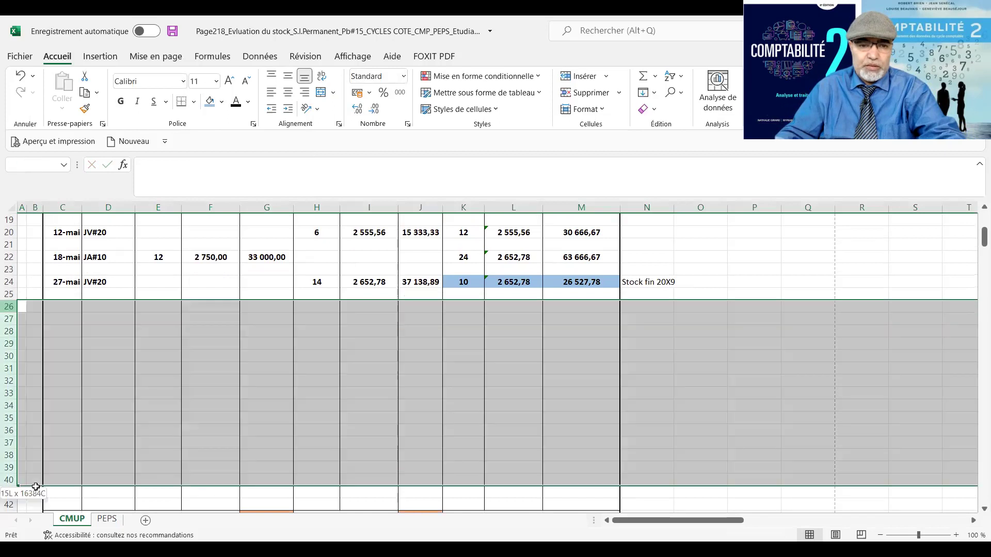
right_click(110, 449)
click(155, 342)
scroll(366, 345, up, 1)
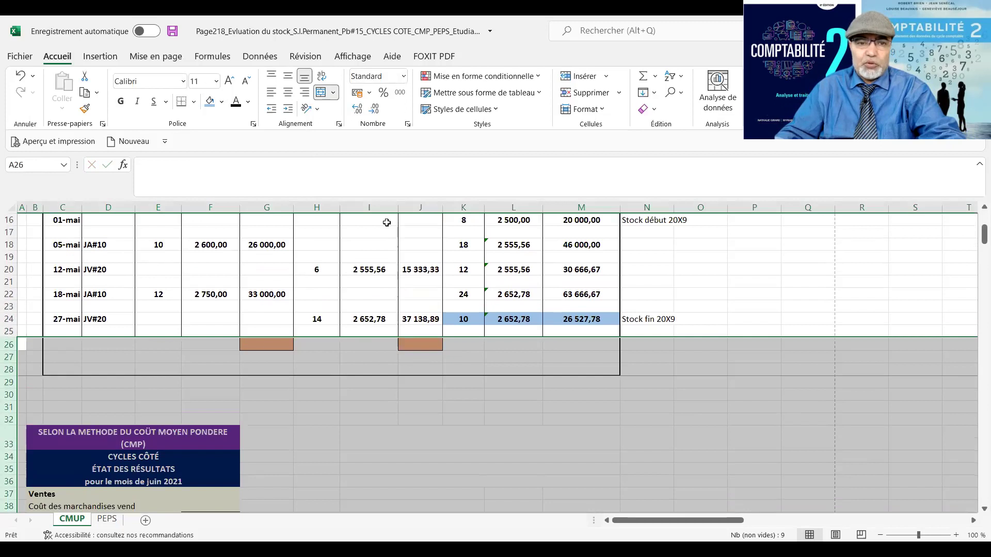
- Try to total the purchase costs in G26 with a sum over G14:G26
click(266, 346)
scroll(298, 343, up, 1)
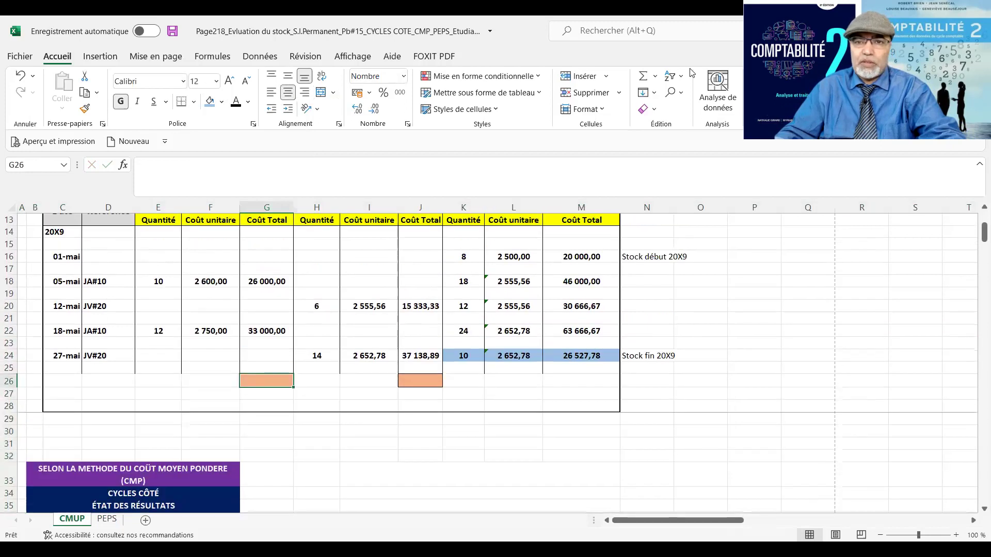
click(643, 76)
scroll(299, 307, up, 1)
scroll(298, 307, up, 2)
drag(263, 277, 276, 425)
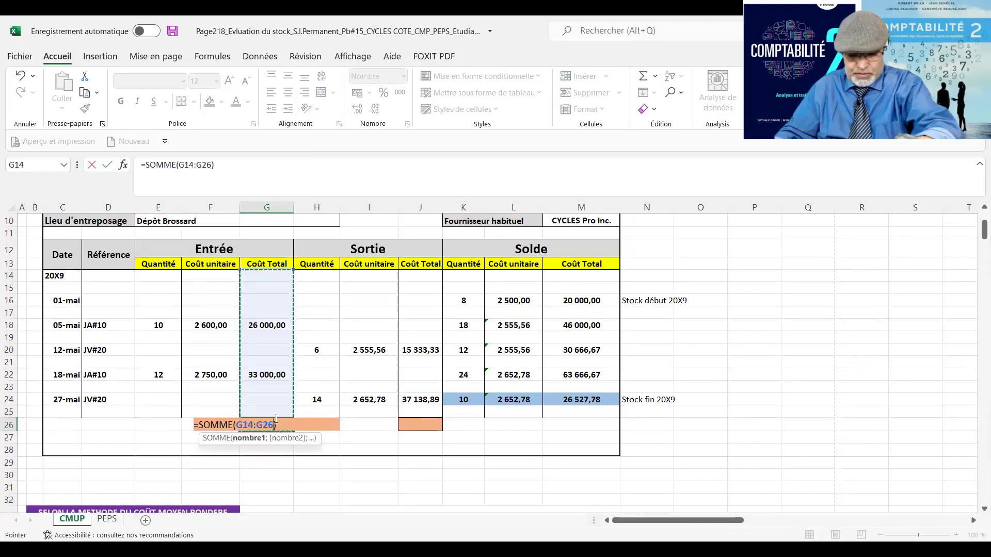
key(Return)
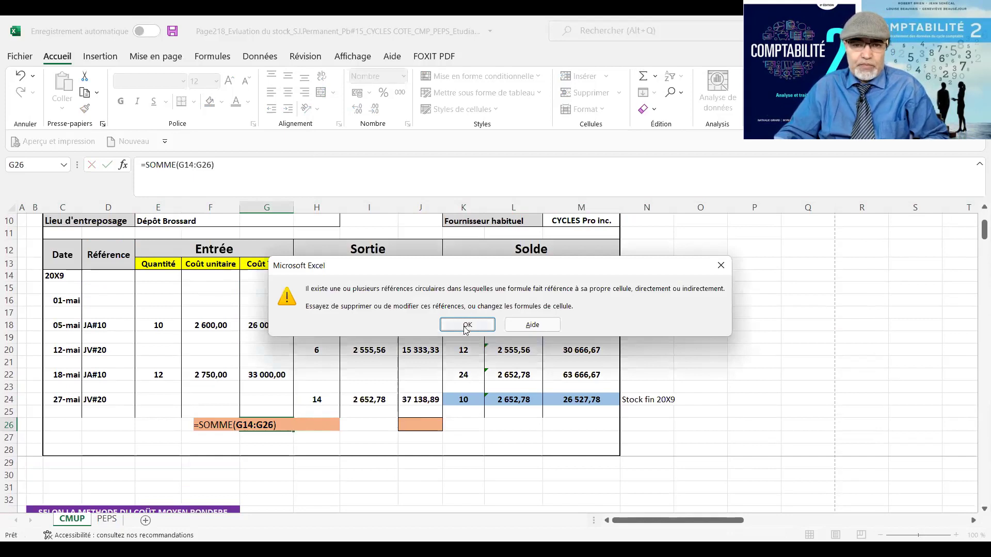
key(Return)
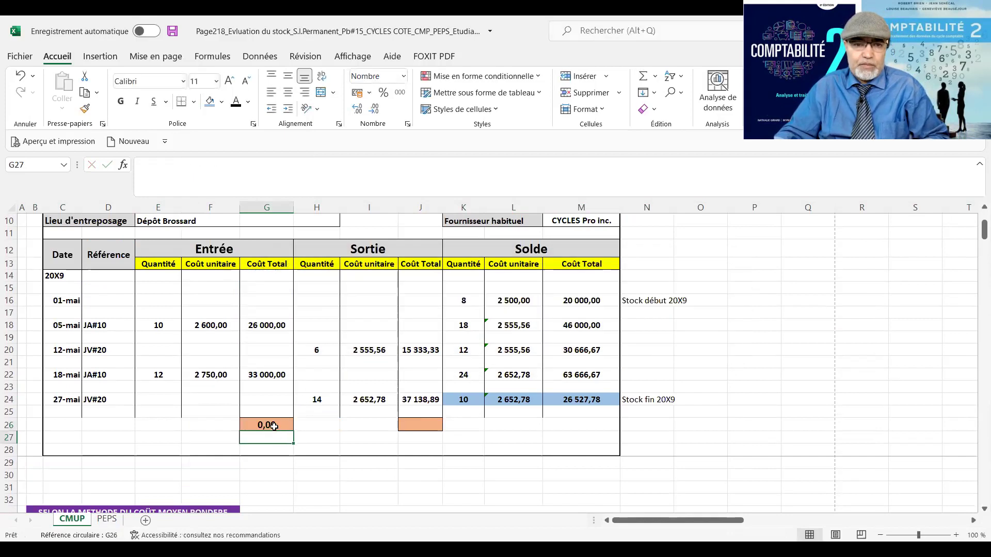
- Correct the purchases total in G26 so it sums the range G14:G25
double_click(267, 425)
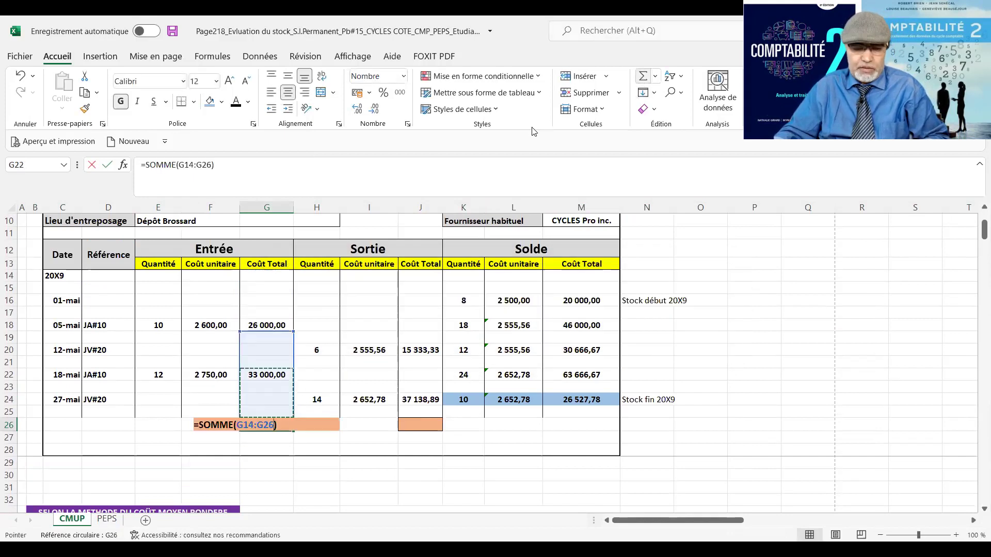
drag(267, 375, 267, 412)
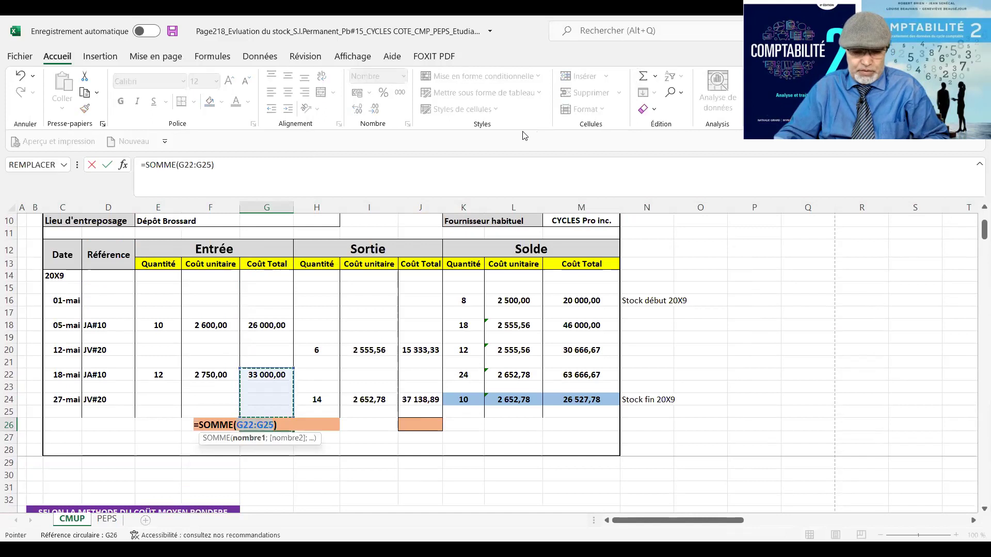
click(265, 279)
drag(272, 414, 272, 413)
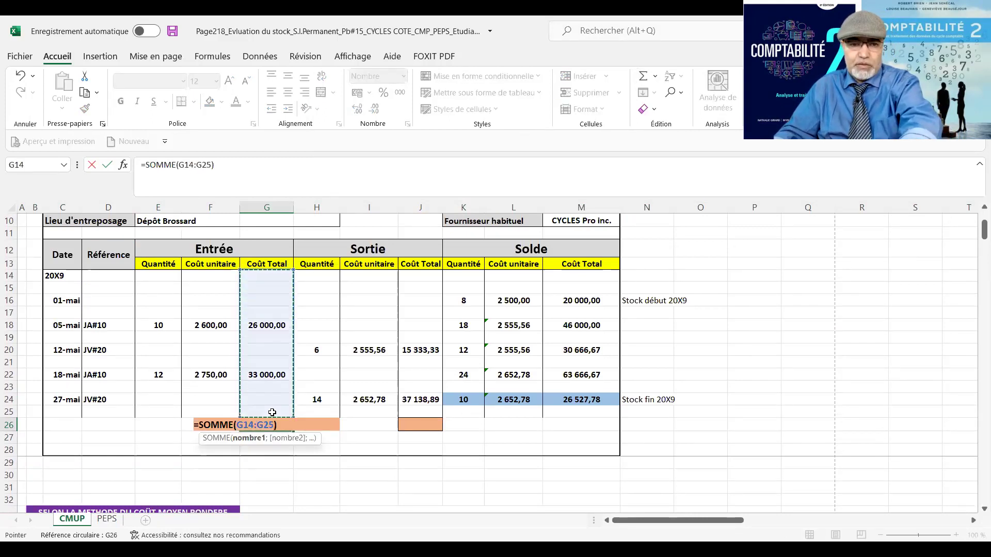
key(Return)
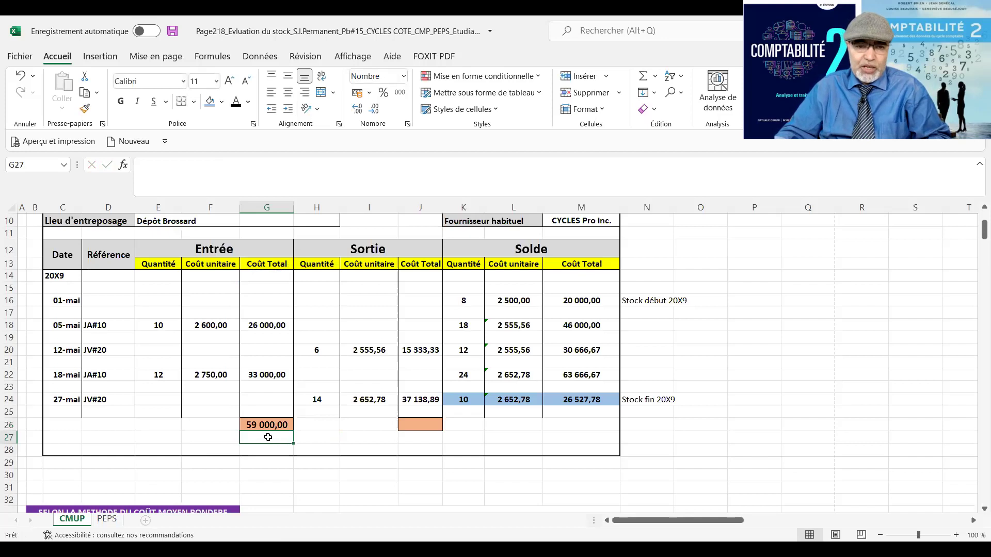
- Label the purchases total by entering "Achats nets" in G27
text(Achats)
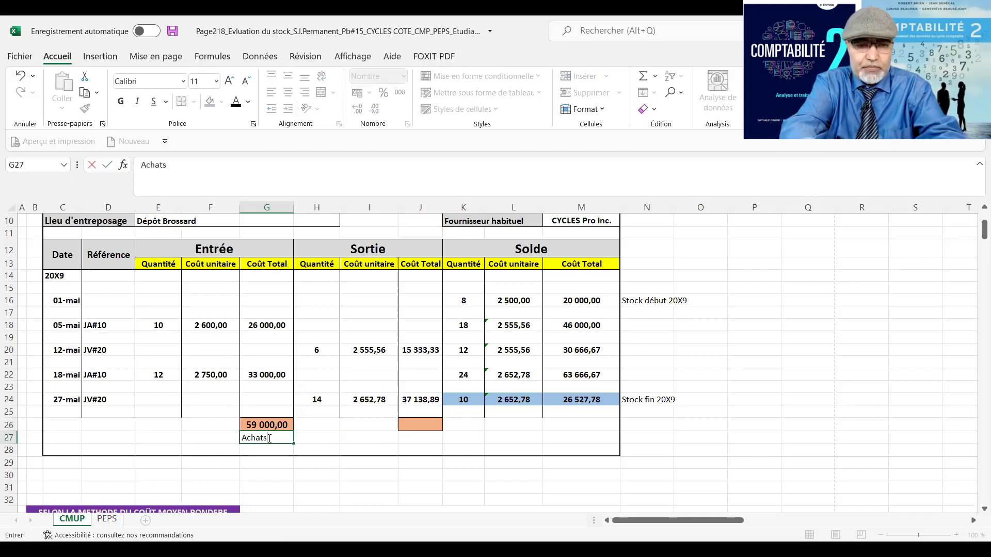
text( nets)
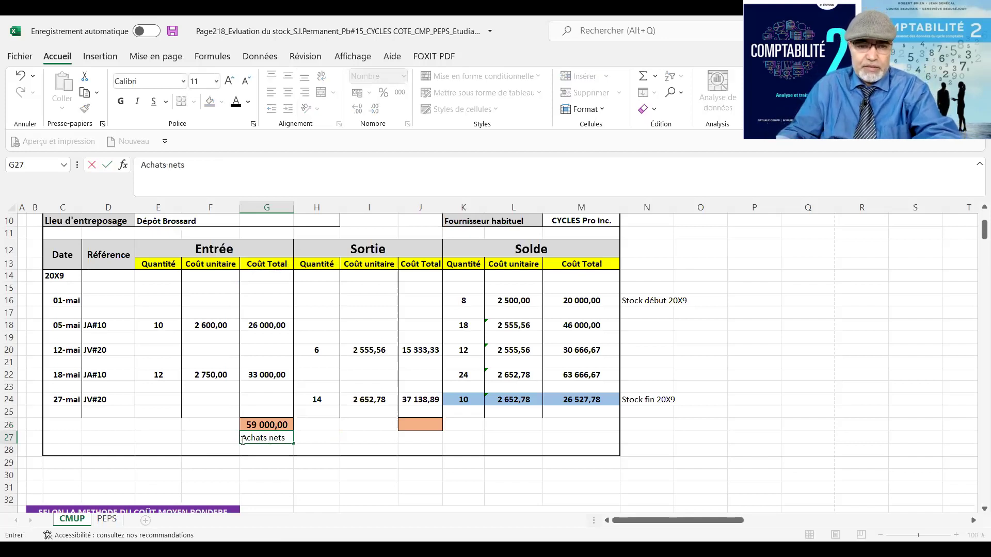
key(ctrl+Return)
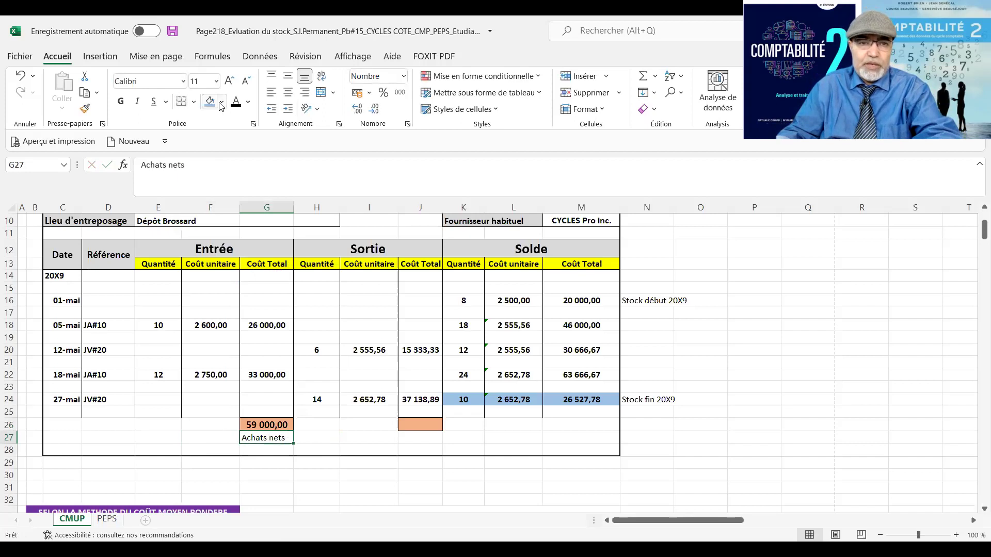
- Give the purchases label in G27 a yellow fill and bold text
click(222, 103)
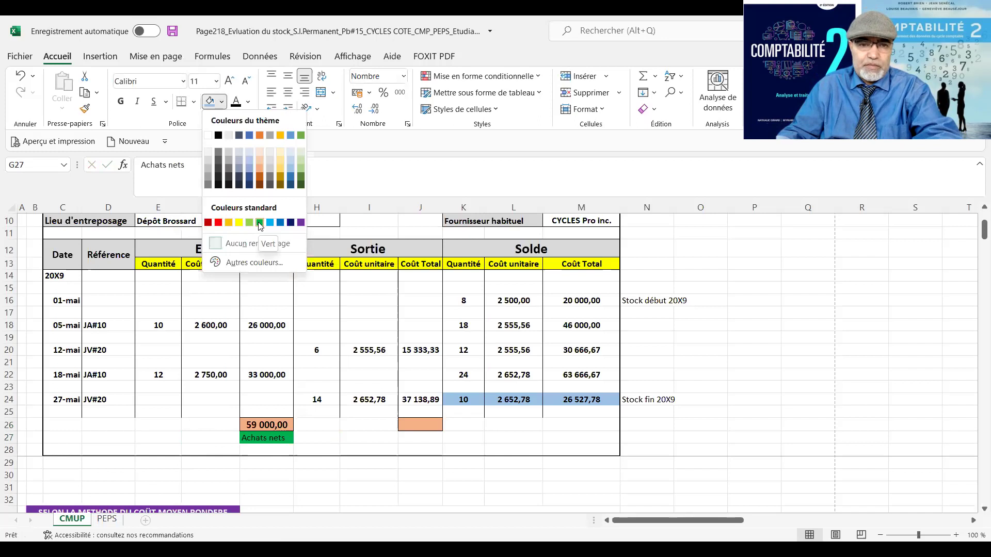
click(254, 160)
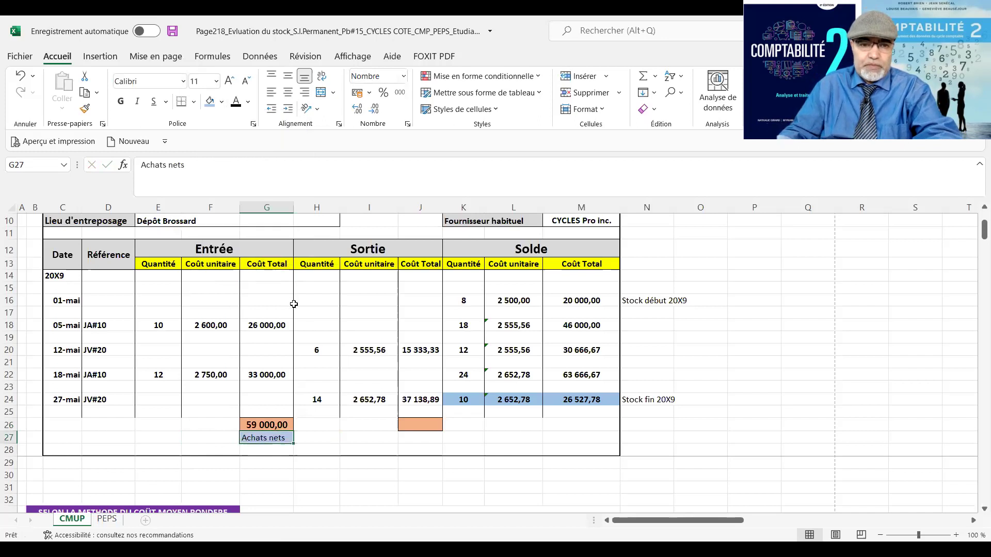
click(223, 102)
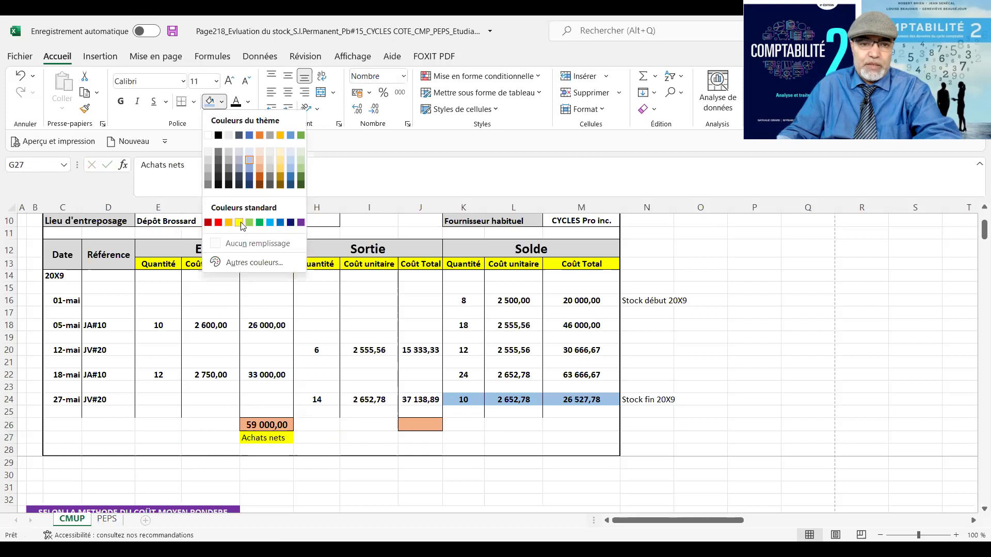
click(122, 130)
click(120, 101)
- Copy the formatted "Achats nets" label from G27 into J27 under the Sortie total cost column
click(84, 93)
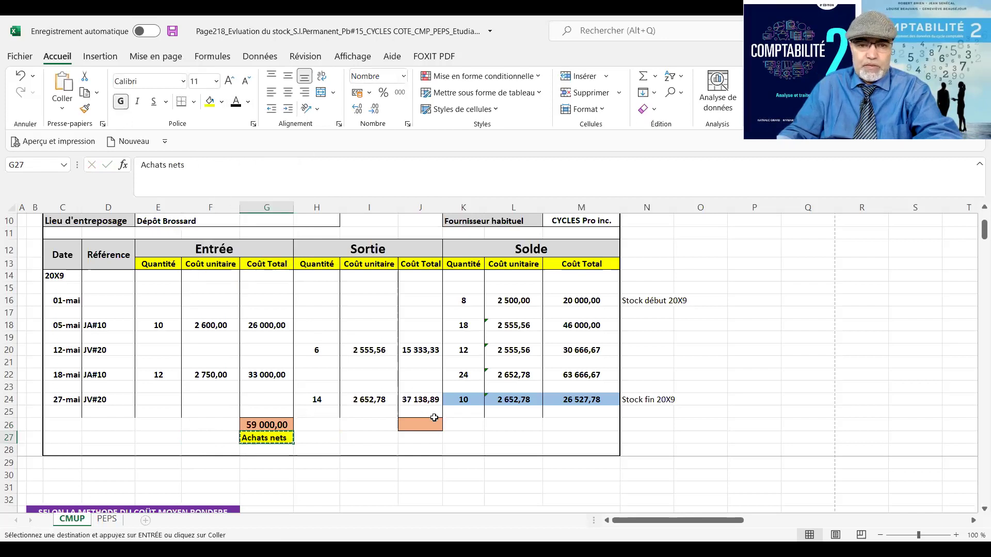
click(425, 439)
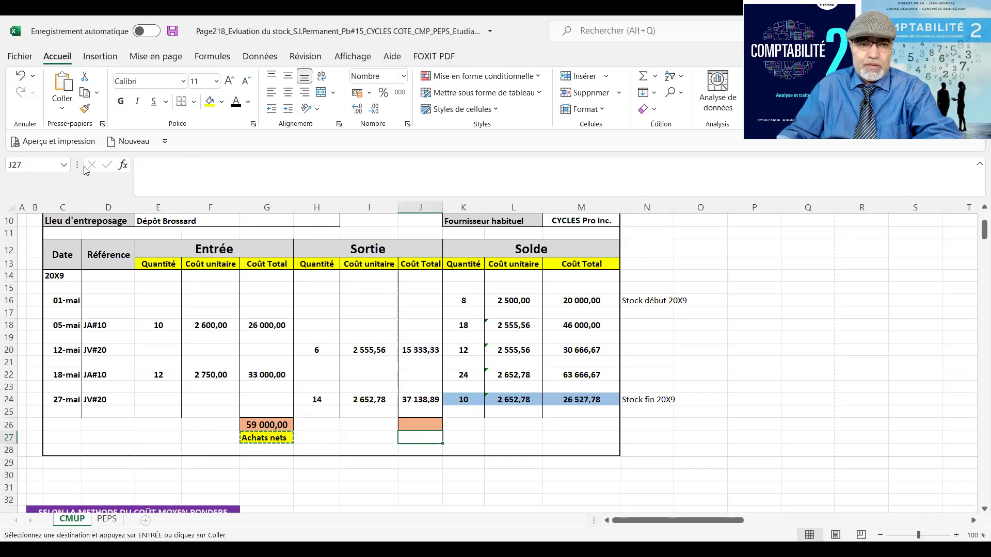
click(62, 82)
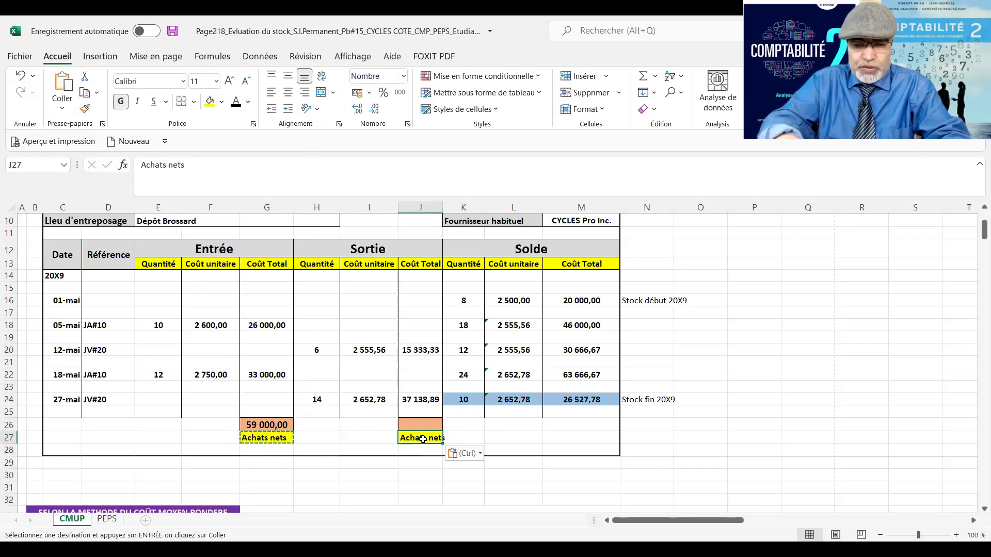
- Replace the label text in J27 with "CMV"
text(CV)
key(BackSpace)
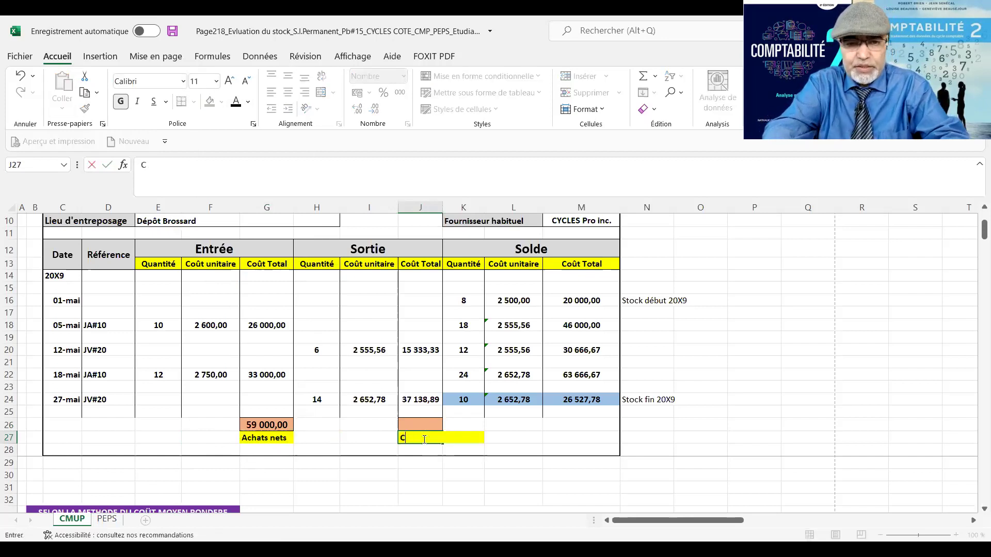
text(Mv)
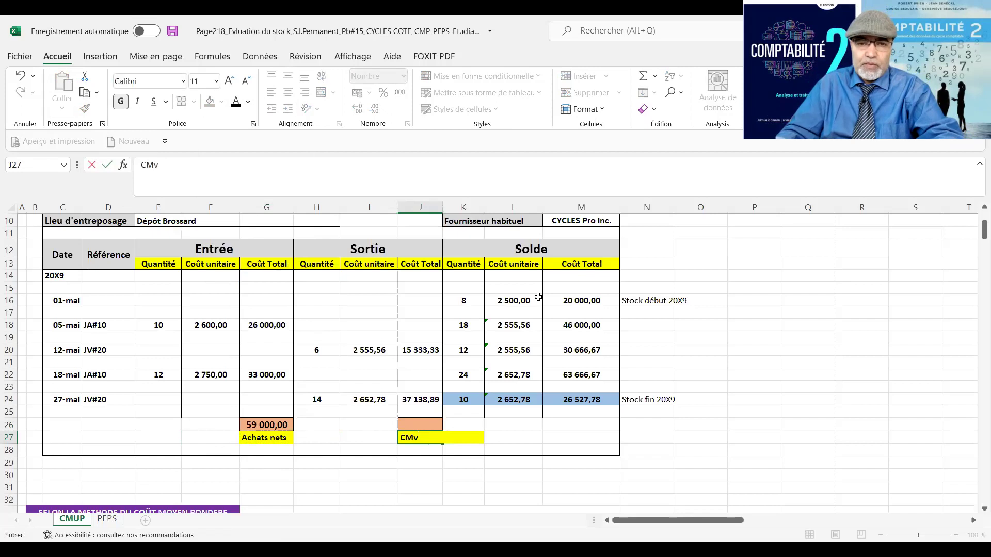
drag(647, 337, 656, 349)
click(422, 440)
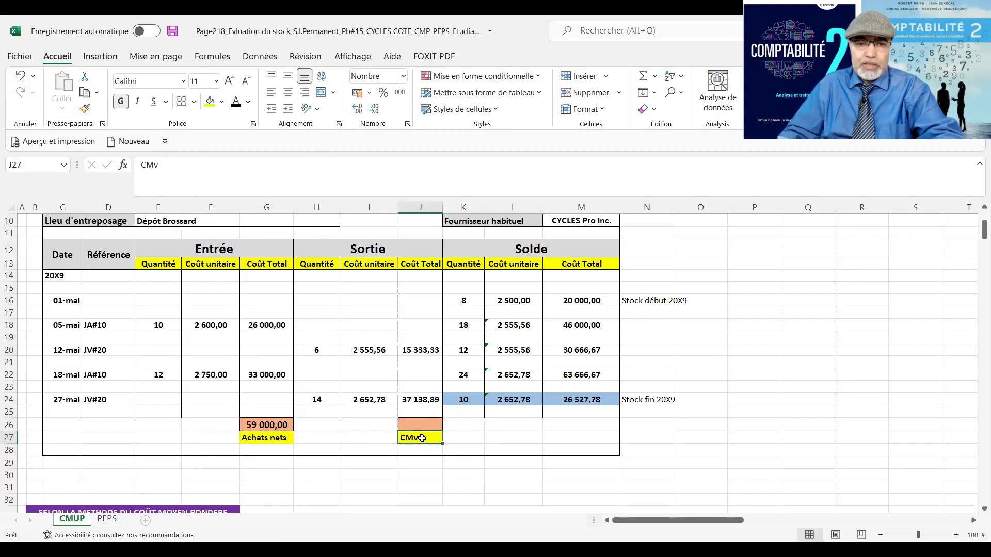
double_click(421, 437)
key(BackSpace)
text(V)
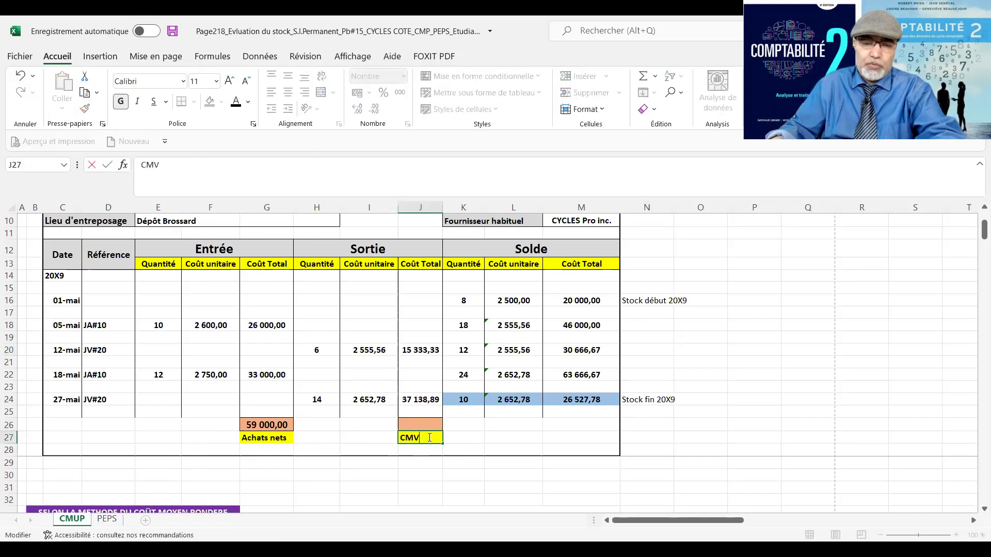
click(483, 439)
- Total the Sortie costs in J26 with a SOMME formula starting at J14, and auto-fit column J's width
click(419, 422)
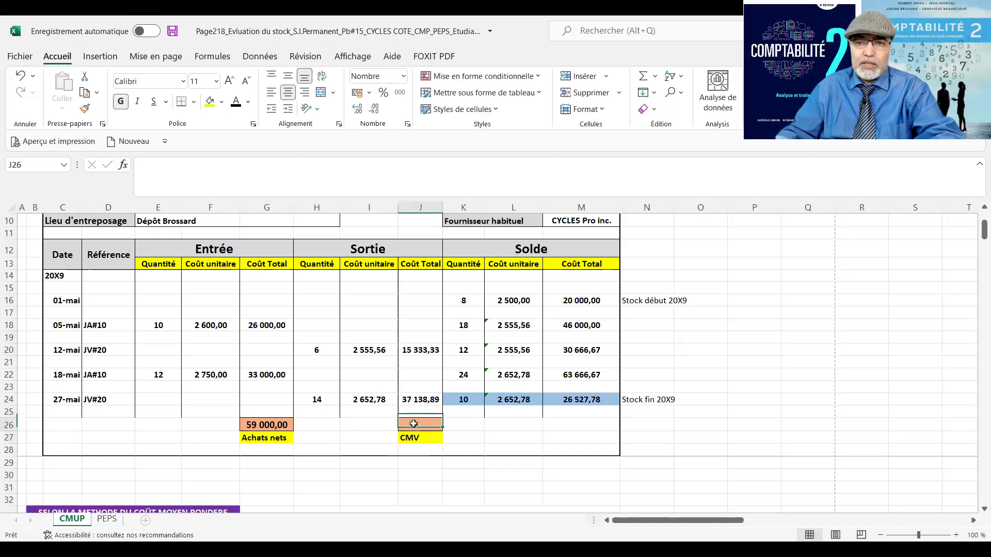
click(642, 76)
drag(420, 277, 419, 308)
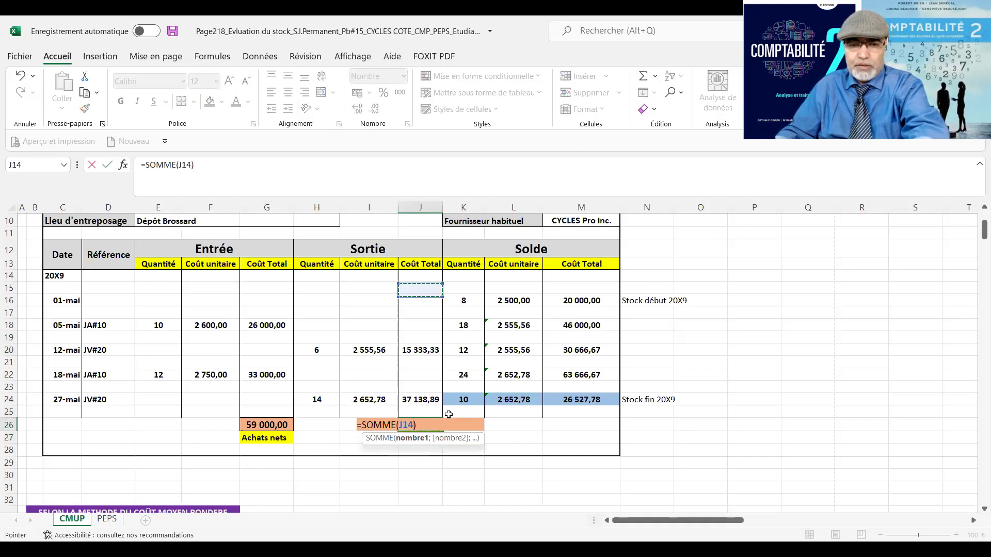
key(Return)
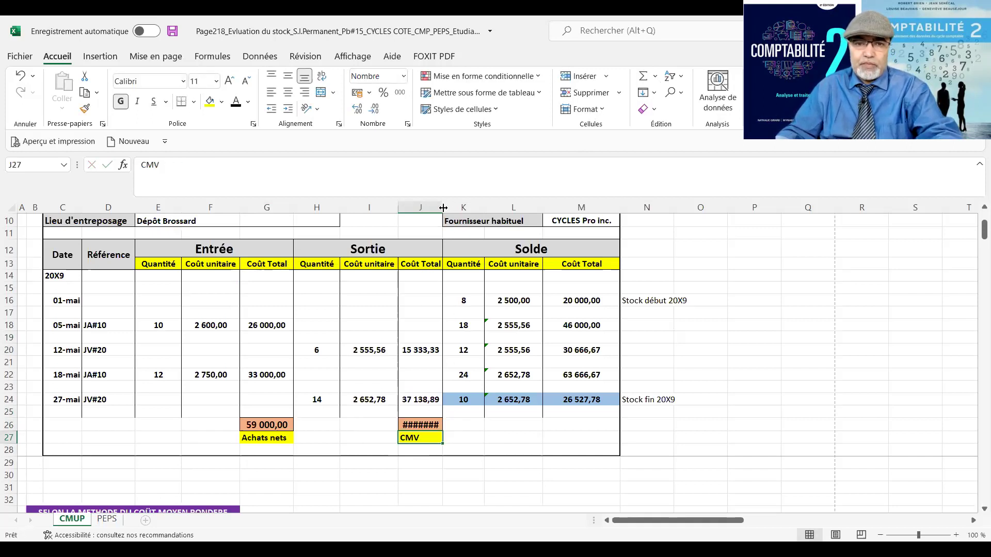
double_click(443, 207)
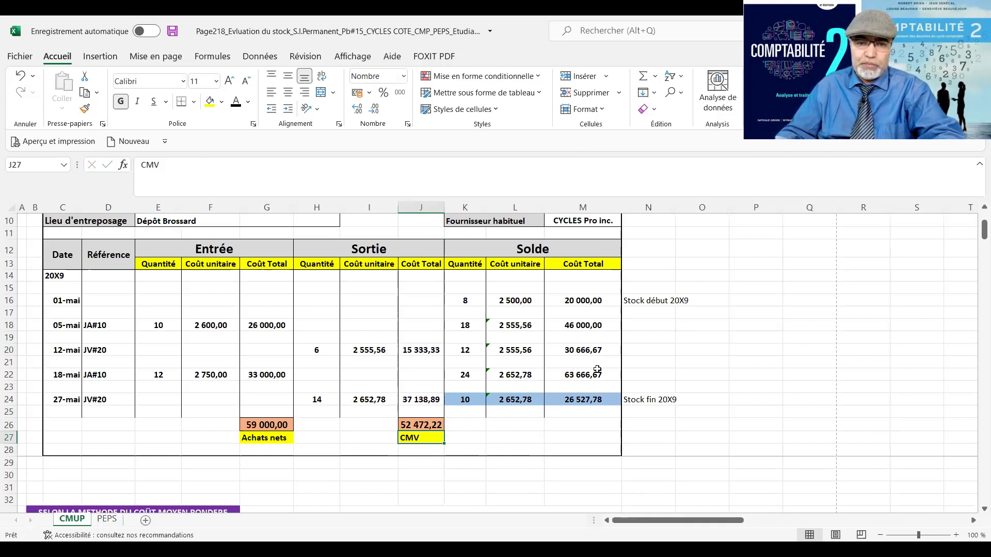
- Fill the ending stock total cost in M24 with light orange
click(576, 400)
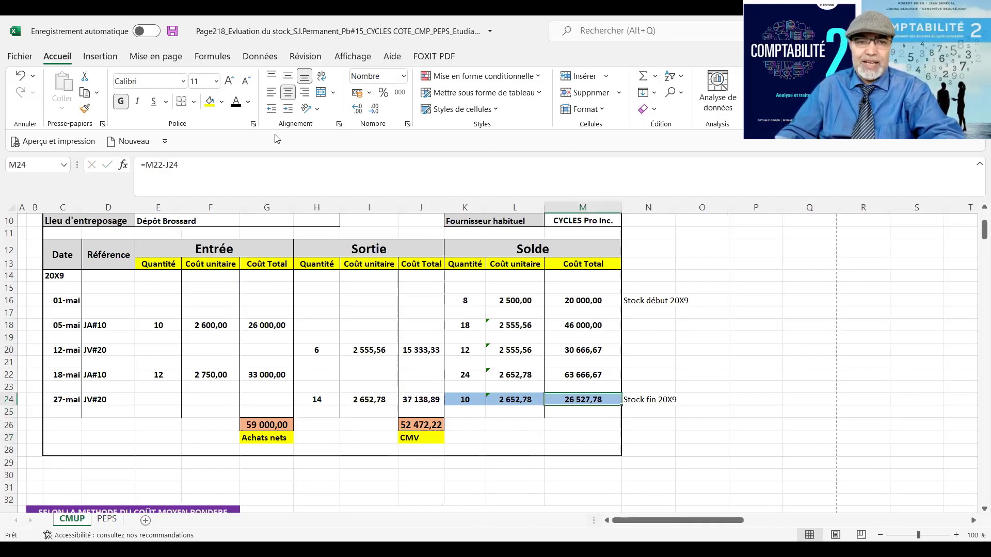
click(222, 102)
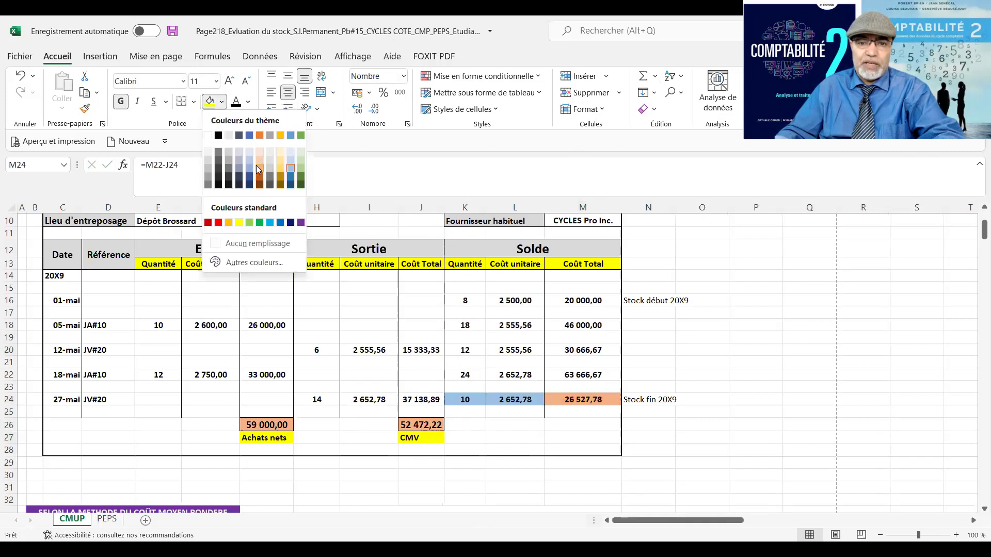
click(256, 165)
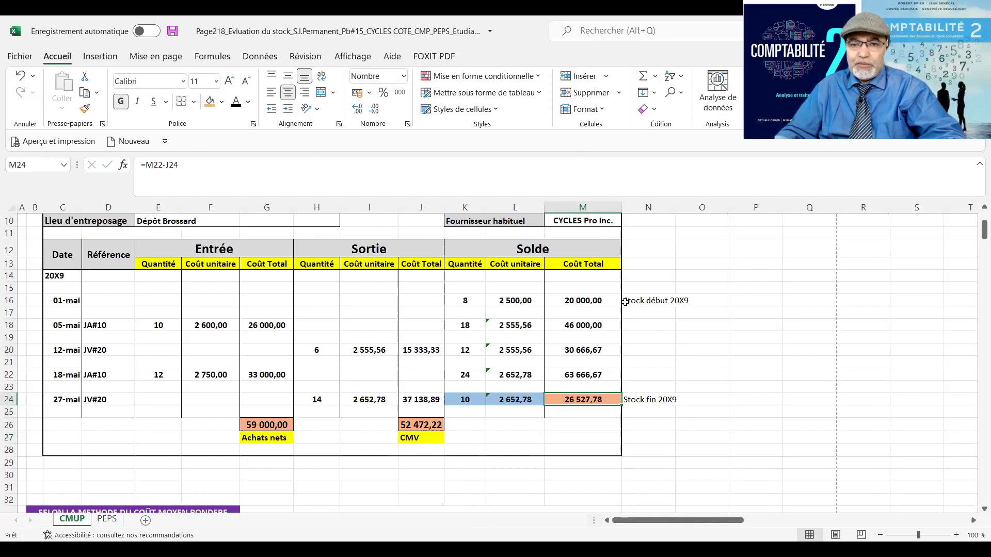
- Give the "Stock début 20X9" cells N16:O16 and the "Stock fin 20X9" cells N24:O24 a light orange fill and bold text
drag(624, 302, 702, 301)
click(209, 103)
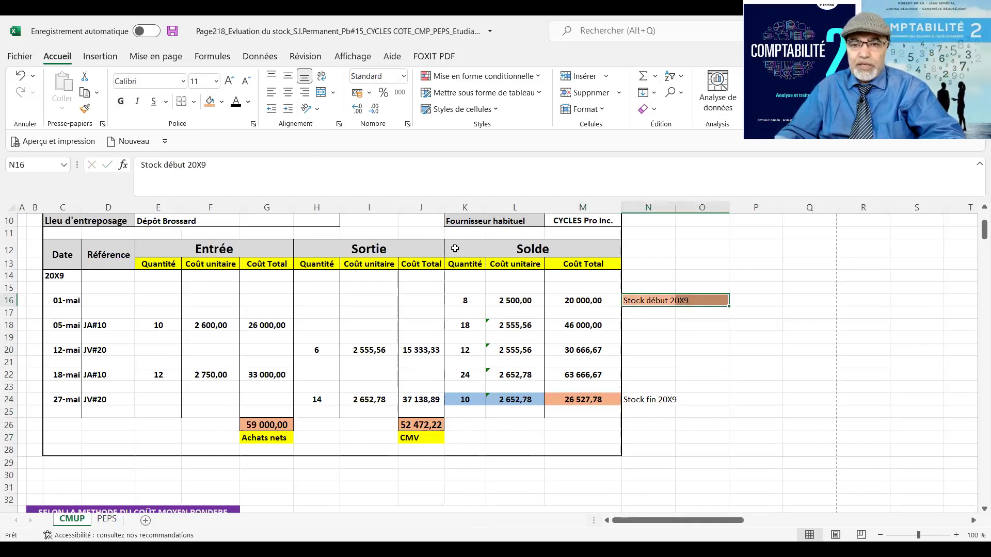
click(120, 101)
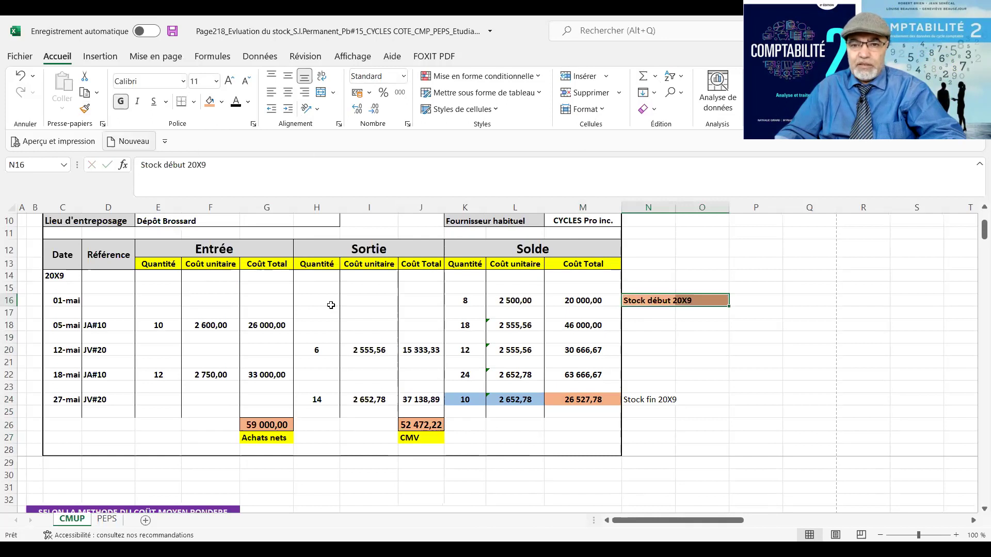
drag(629, 400, 701, 399)
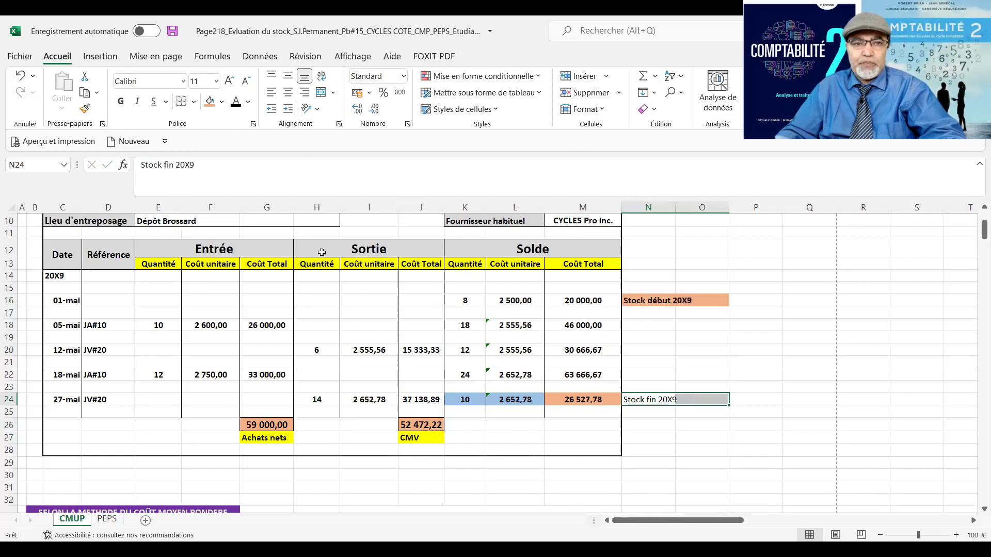
click(209, 102)
click(122, 103)
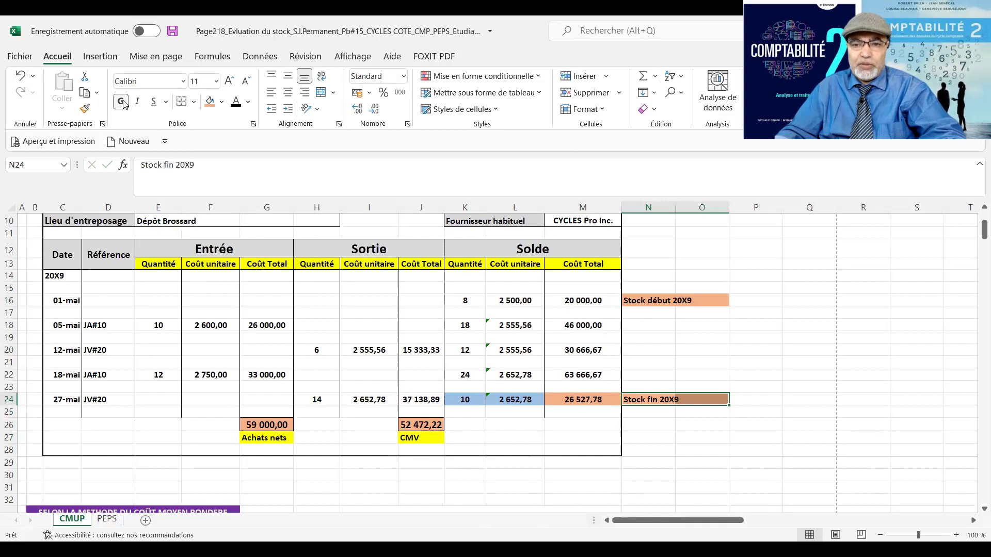
click(669, 436)
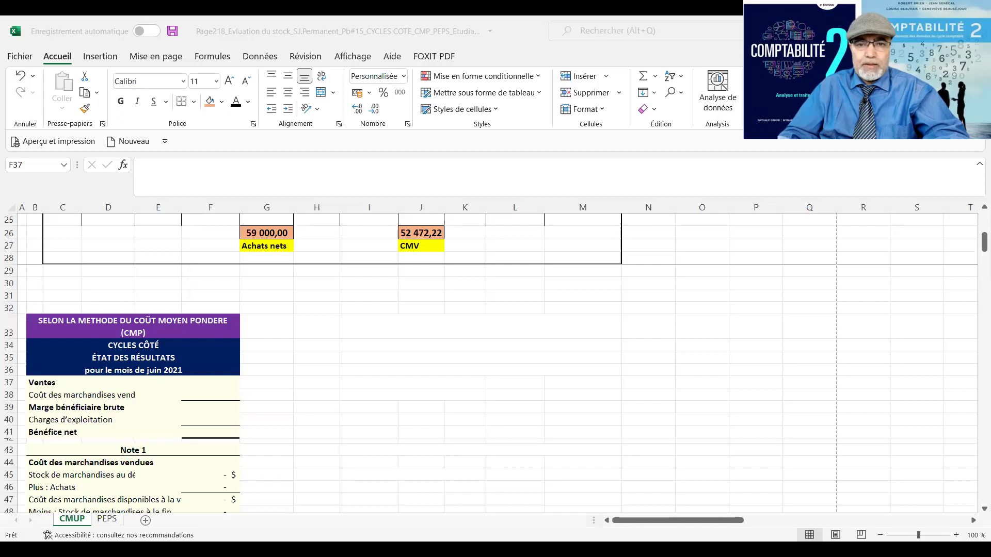
- Switch to the PowerPoint presentation and consult the Problème 15 transaction table on slide 199 for sales quantities and prices
key(alt+Tab)
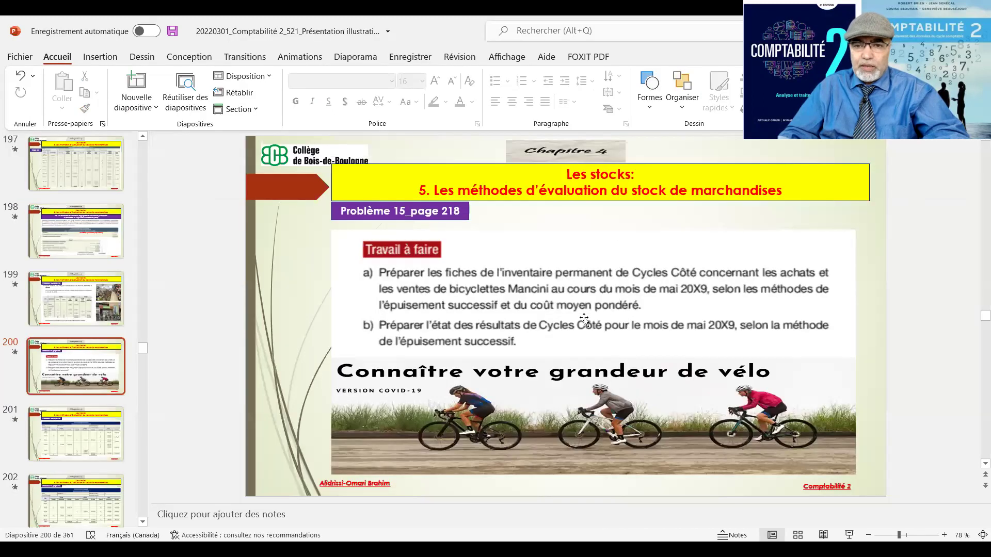
key(Page_Up)
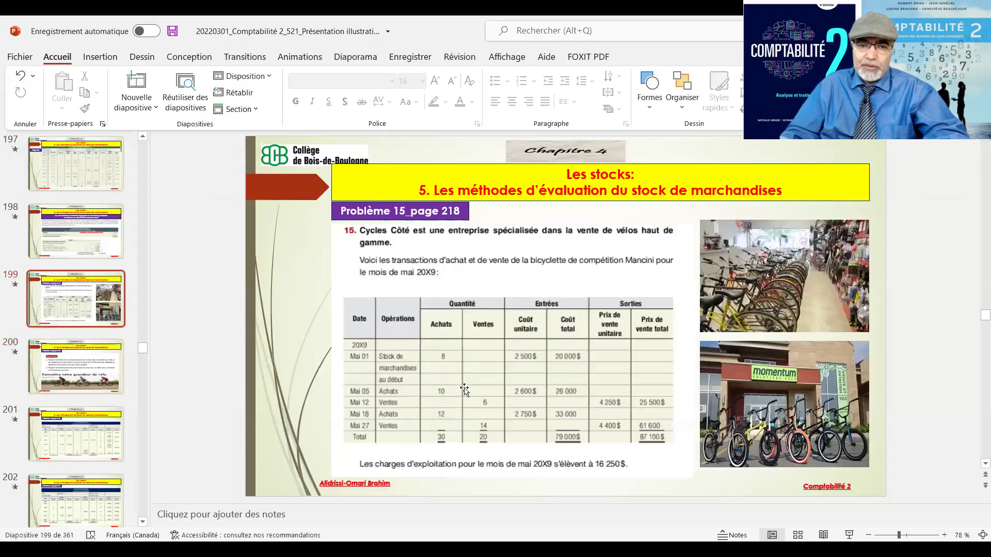
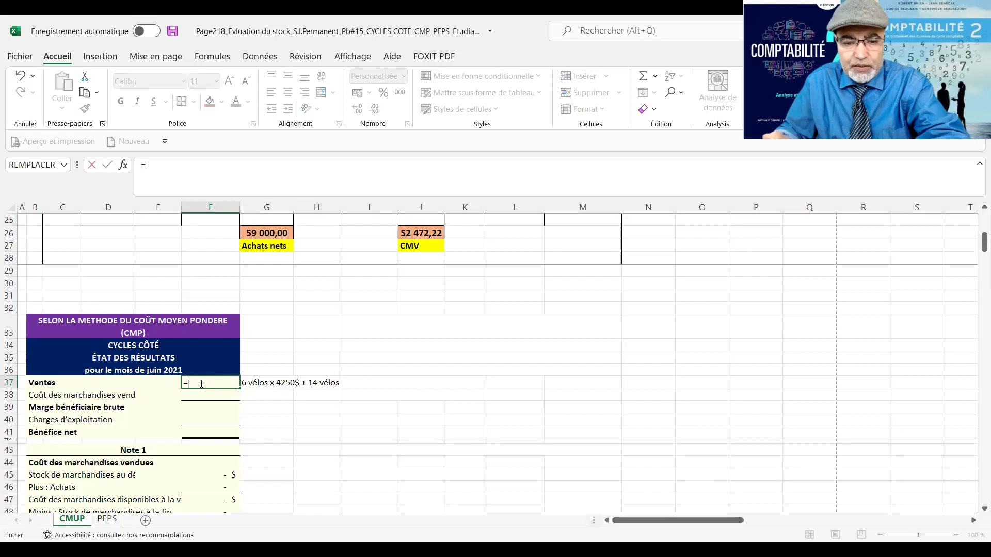
- Compute Ventes in F37 with the formula =(6*4250)+(14*4400)
text(()
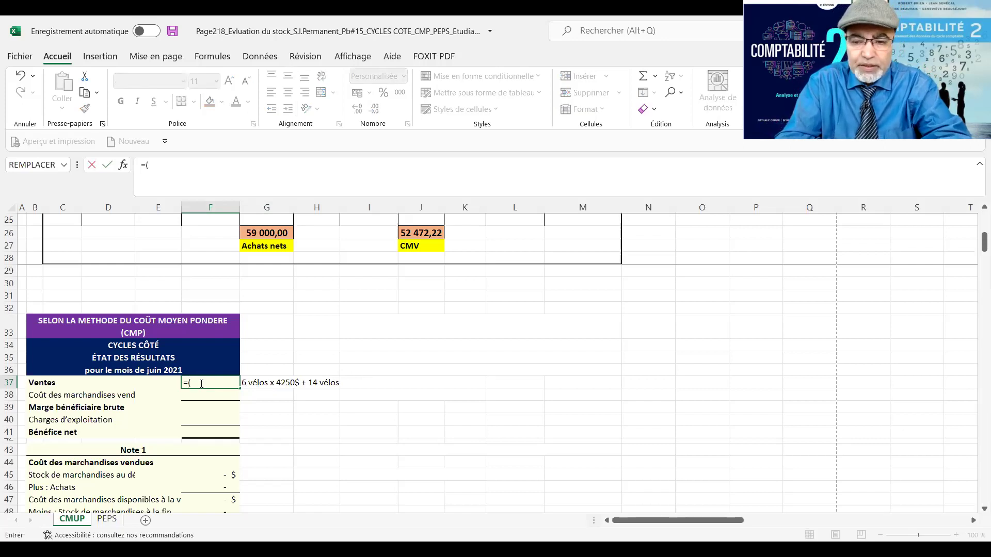
text(6x4250)+)
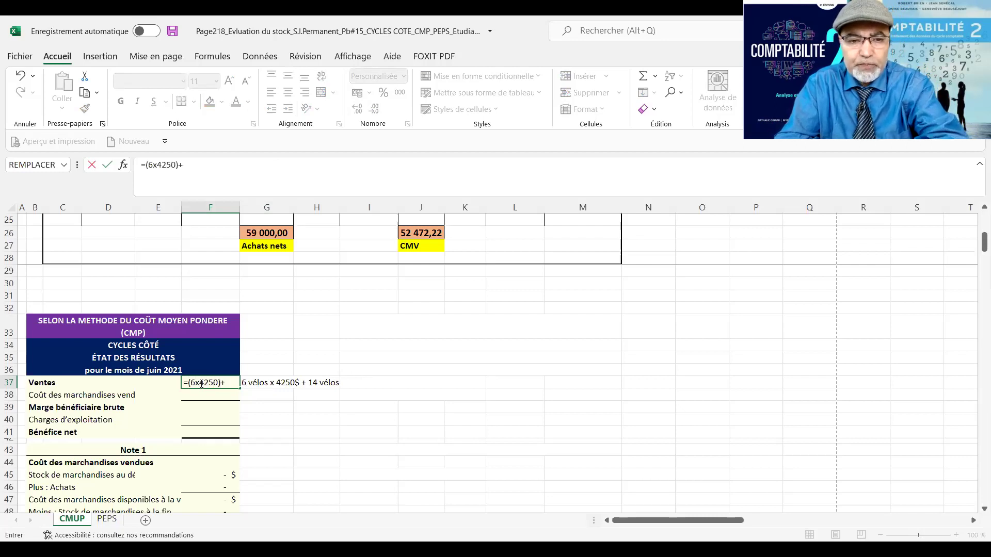
text((14)
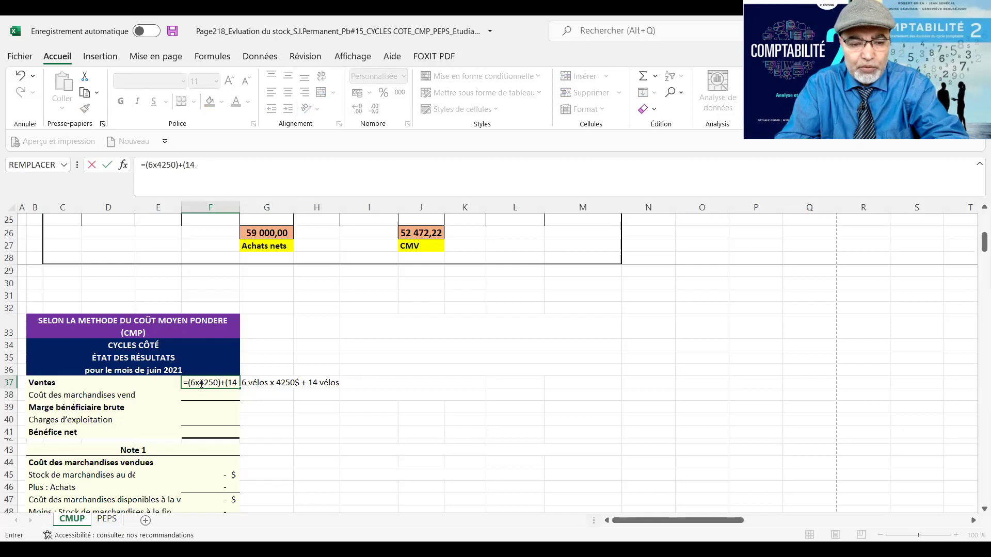
text(*)
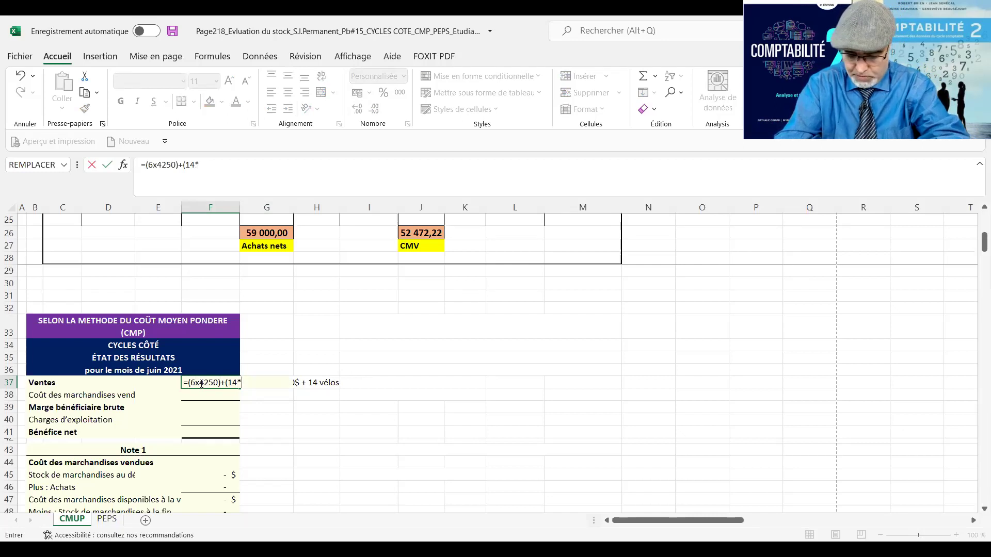
text(4400)
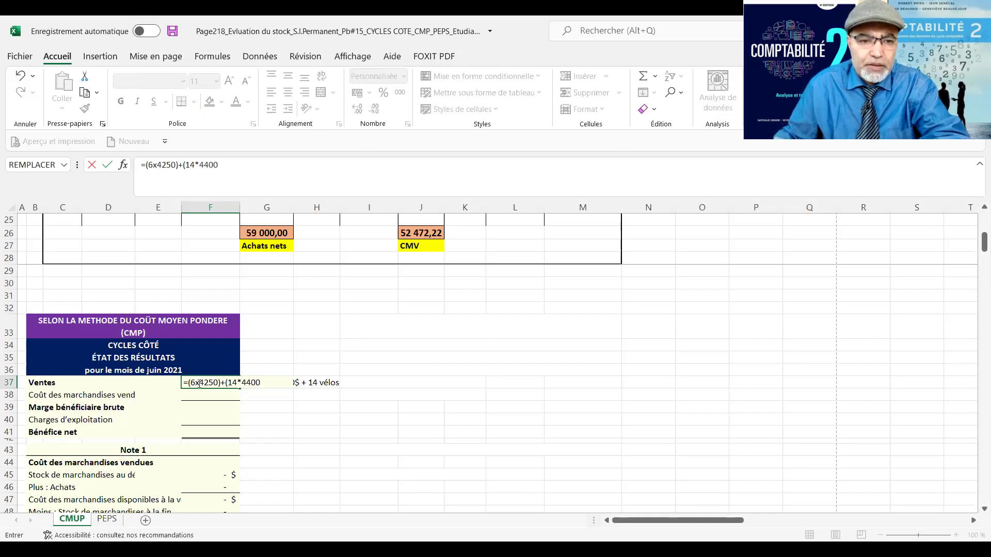
click(199, 384)
key(BackSpace)
text(*)
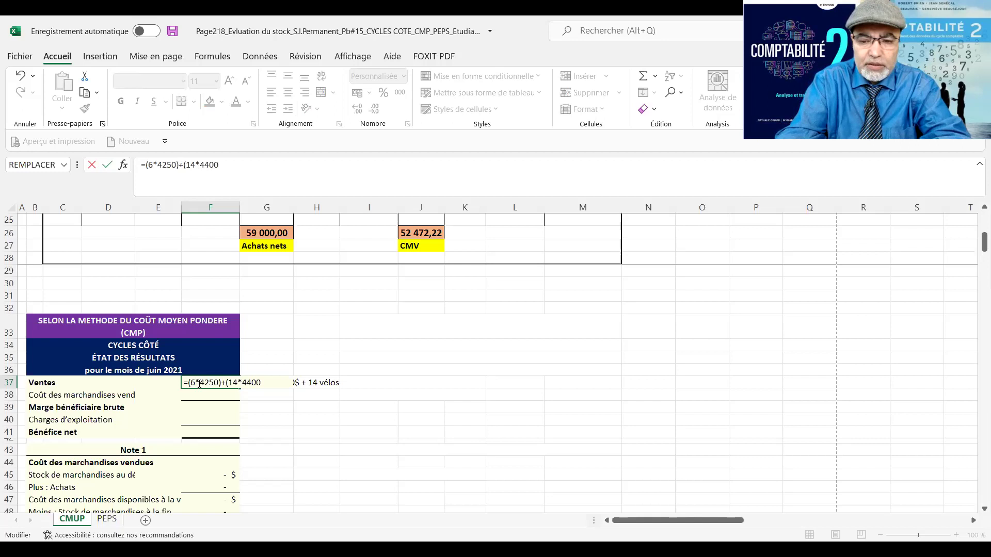
key(Return)
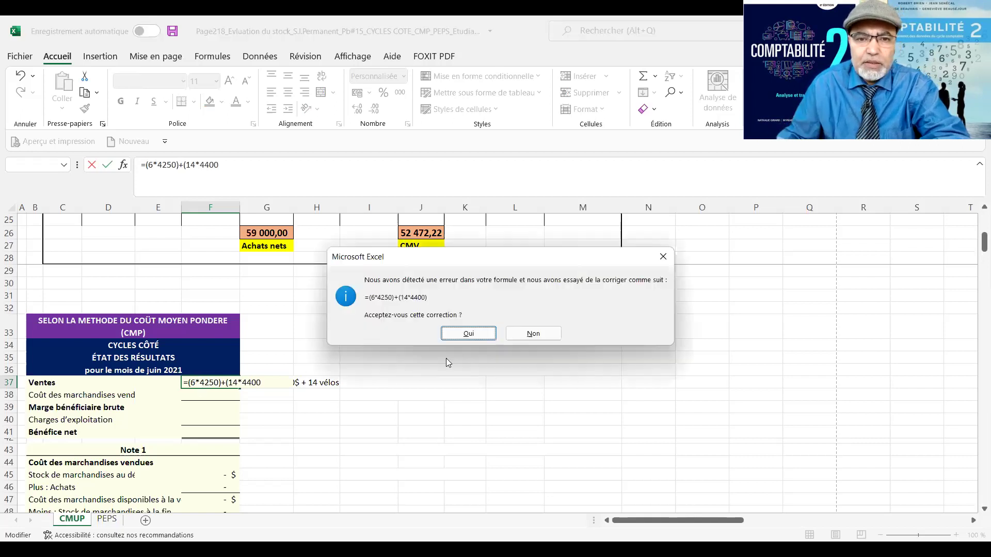
click(468, 333)
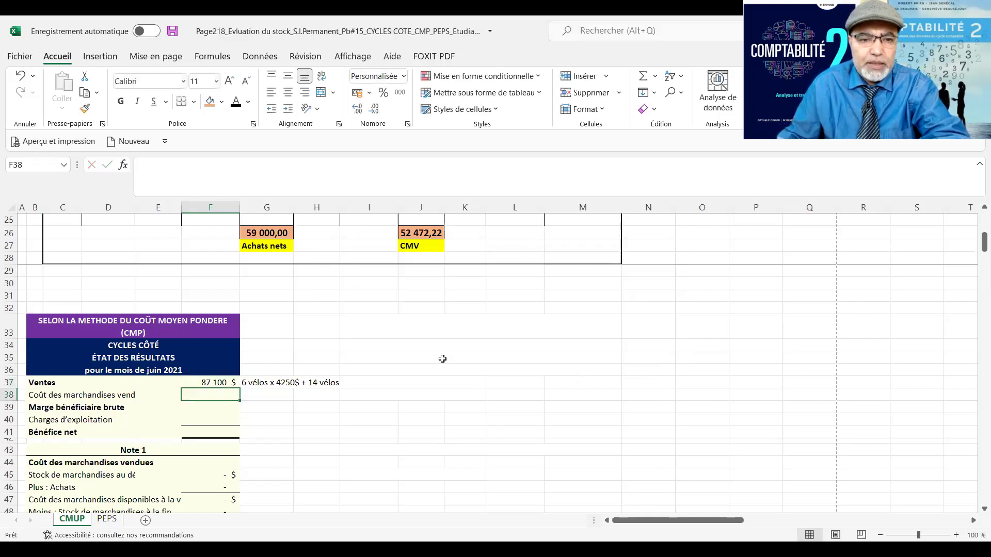
- Give the sales calculation note in G37:K37 a light orange fill and bold text
drag(252, 383, 382, 385)
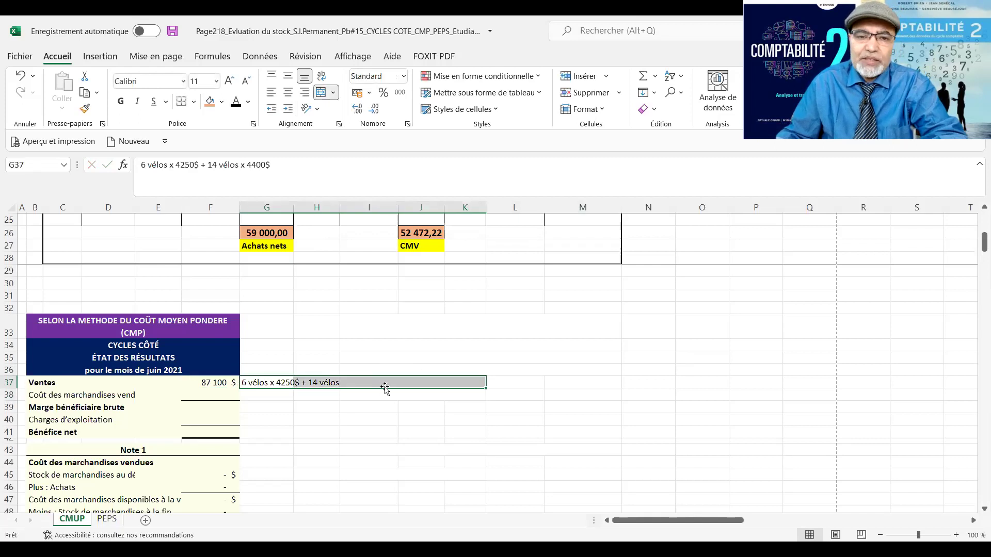
click(210, 102)
click(121, 101)
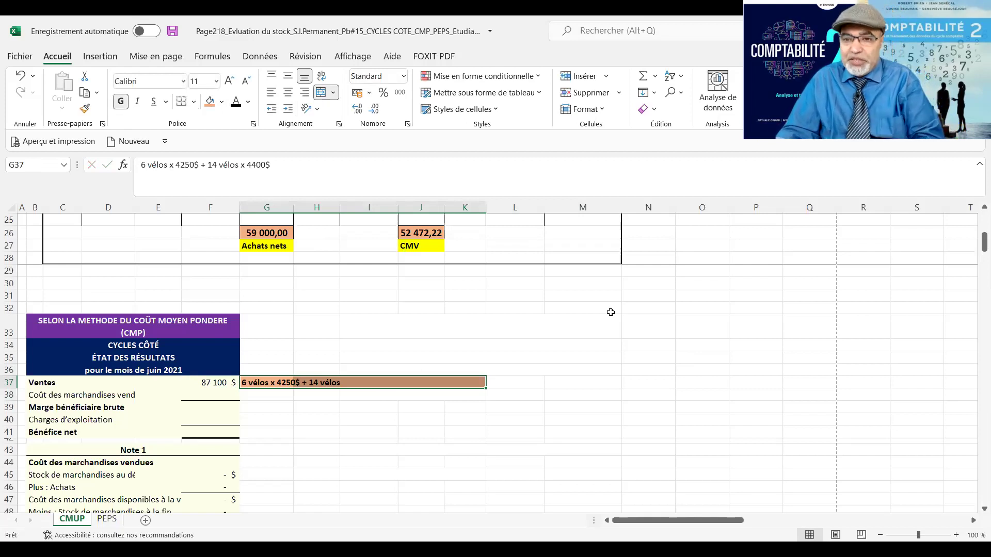
click(423, 332)
- Merge cells B45:E45 holding the "Stock de marchandises au début" label in Note 1
scroll(258, 411, down, 1)
scroll(259, 411, down, 1)
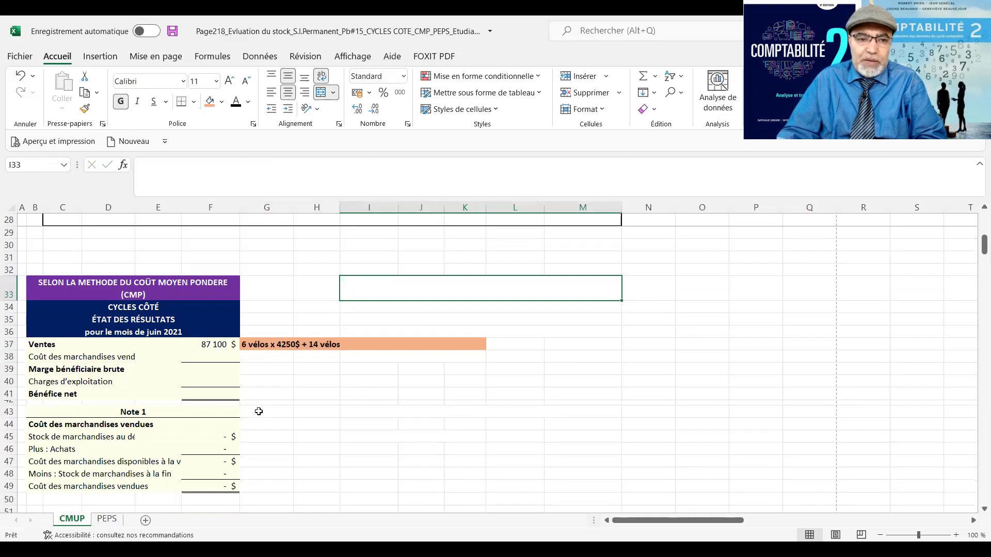
click(195, 358)
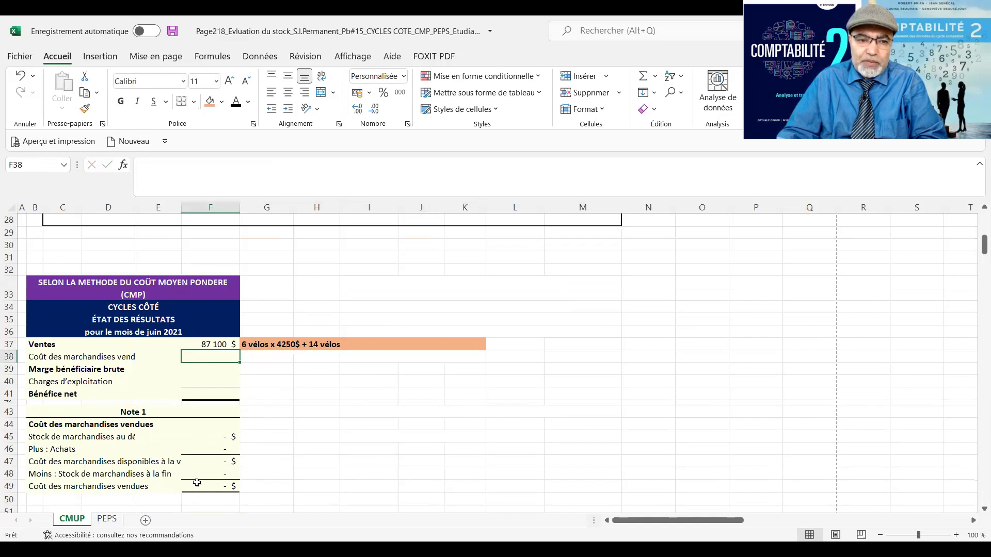
click(210, 437)
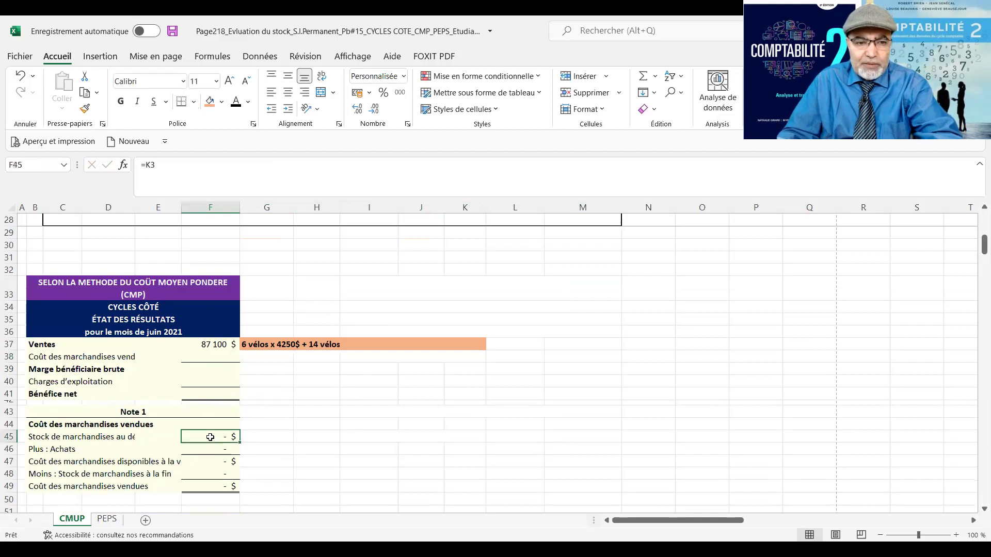
drag(42, 436, 138, 438)
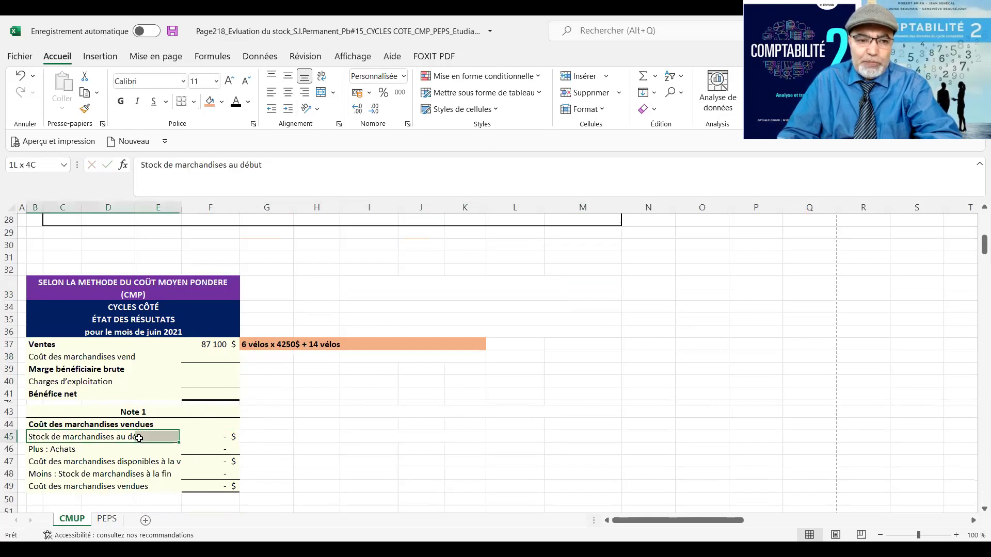
click(321, 94)
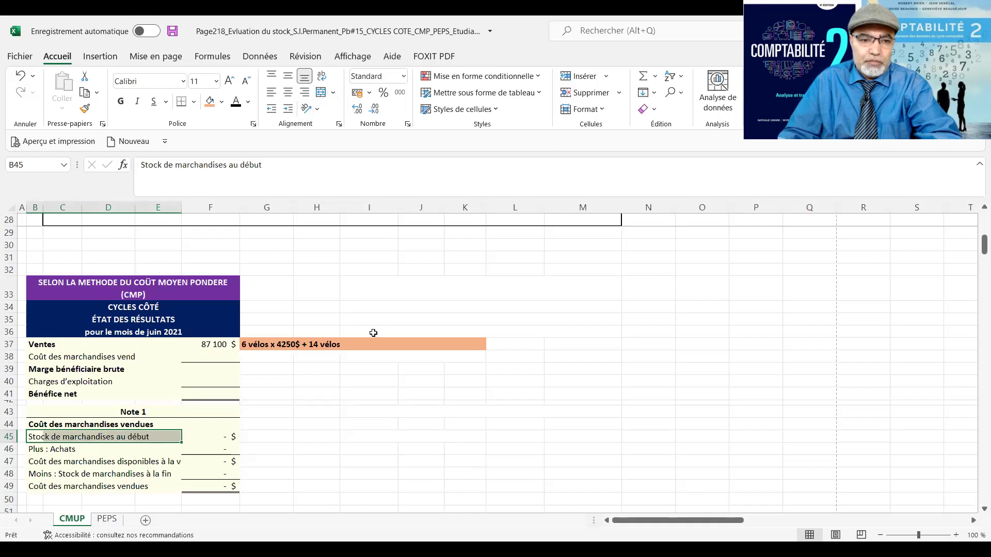
- Link the opening stock cell F45 in Note 1 to the 01-mai balance total with the formula =M16
click(210, 436)
text(=)
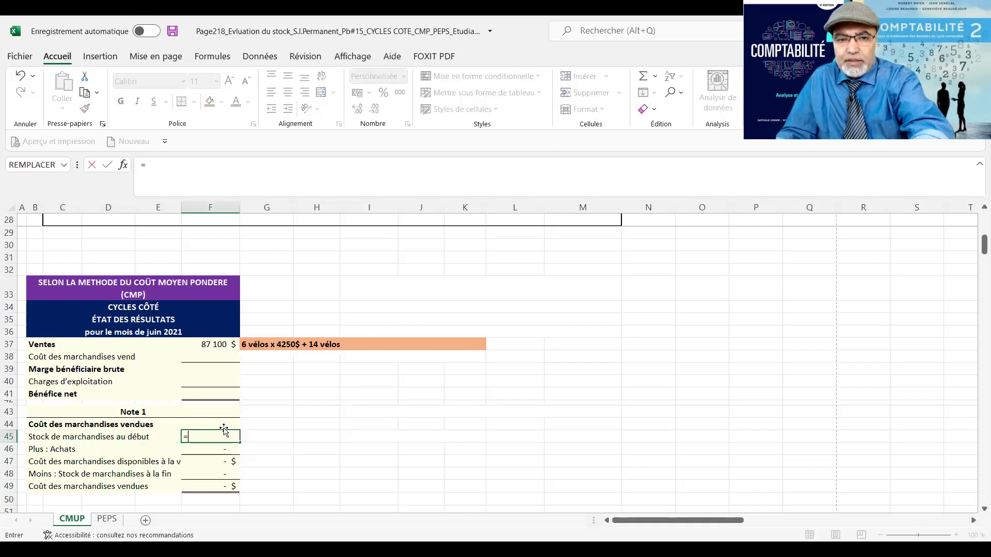
scroll(227, 425, up, 9)
scroll(246, 416, down, 1)
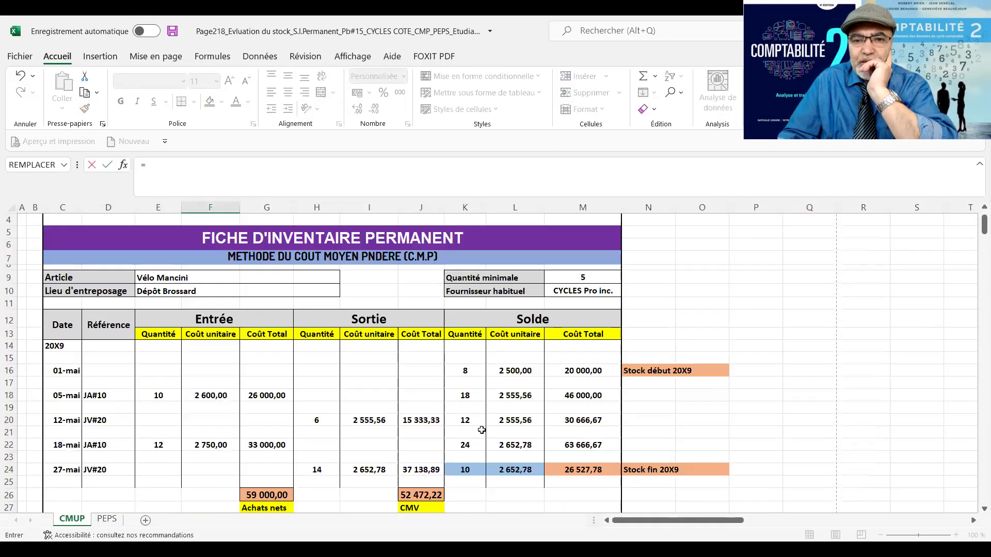
click(571, 370)
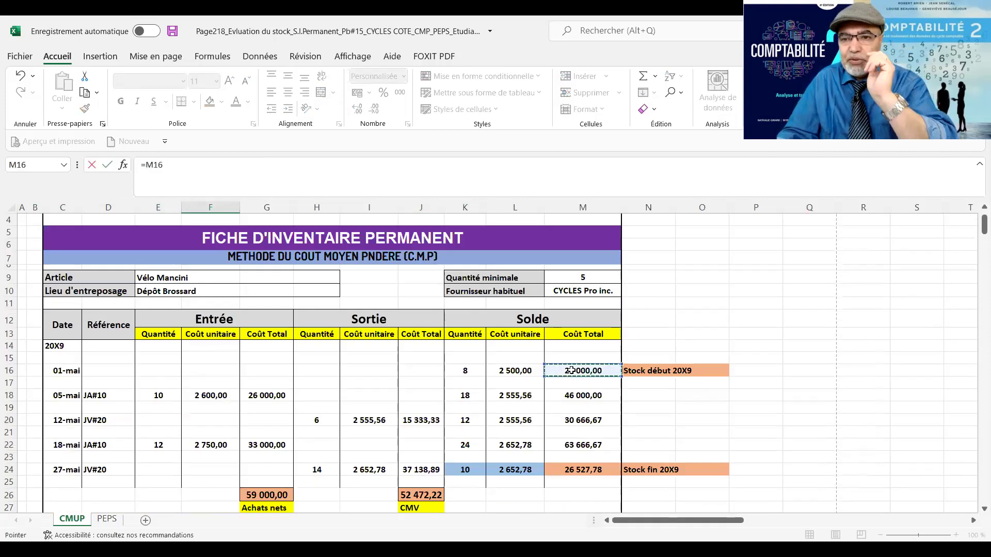
key(Return)
- Link "Plus : Achats" in F46 to the net purchases total of the inventory card with =G26
scroll(571, 370, down, 3)
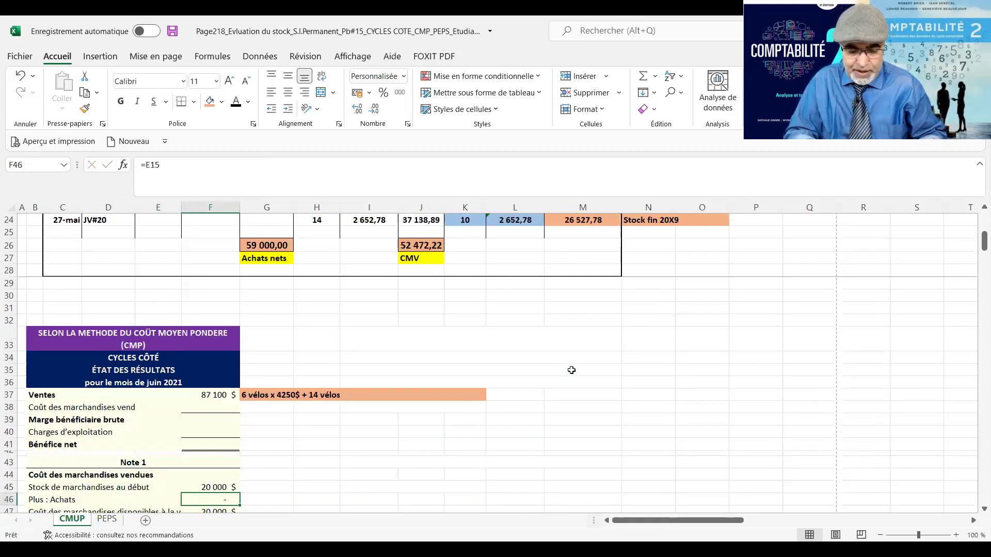
scroll(571, 370, down, 2)
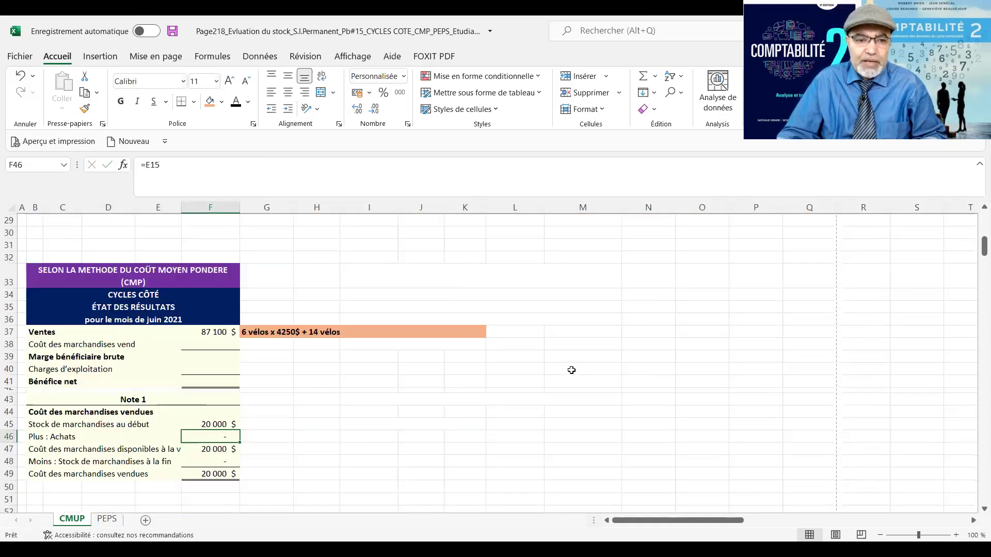
scroll(571, 370, up, 6)
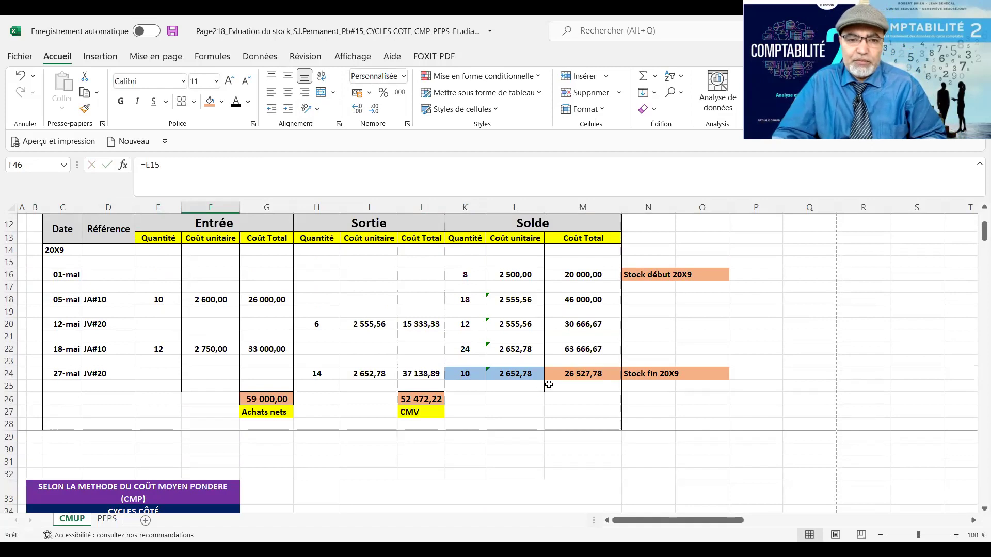
scroll(539, 391, down, 4)
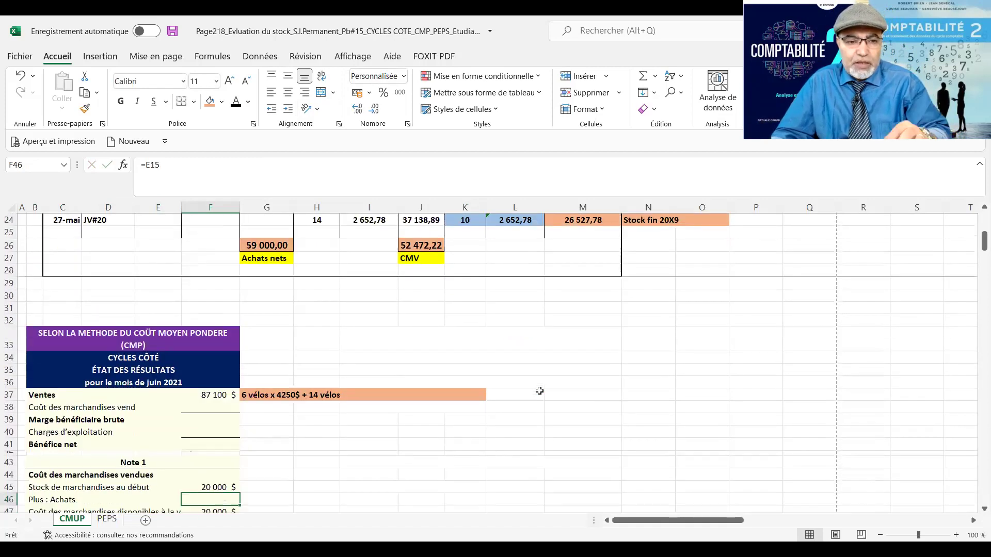
text(=)
scroll(520, 383, up, 1)
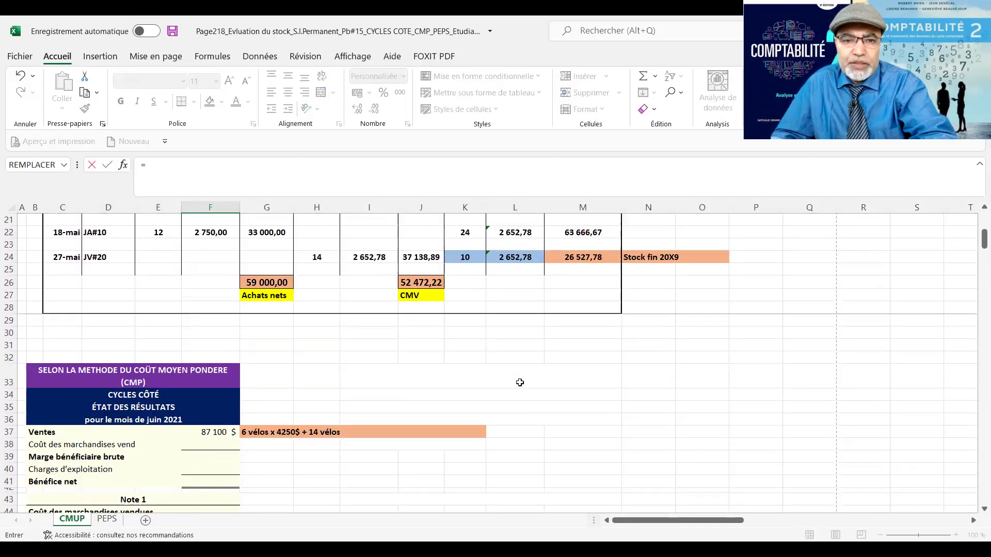
scroll(309, 313, up, 1)
click(269, 318)
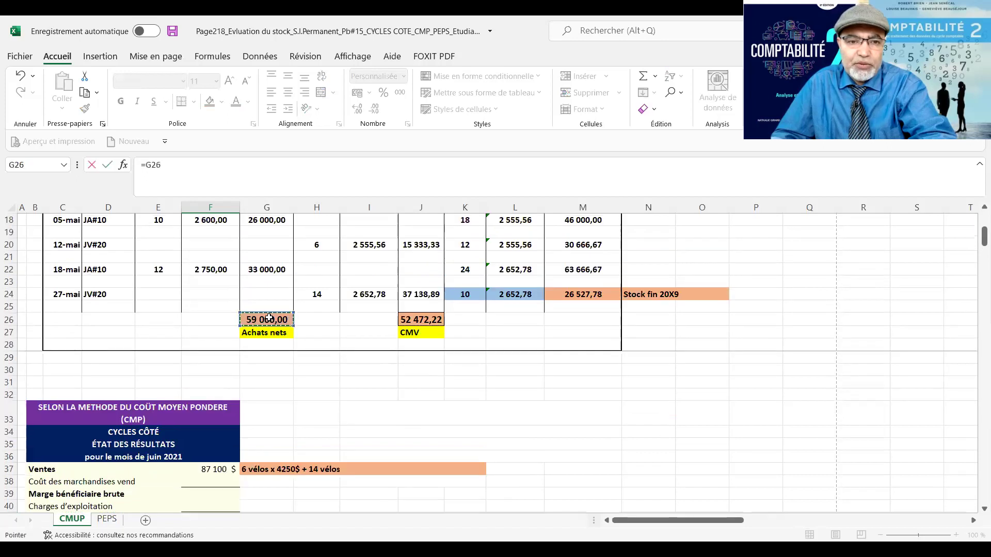
key(Return)
- Link "Moins : Stock de marchandises à la fin" in F48 to the 27-mai closing balance with =M24
scroll(285, 339, down, 2)
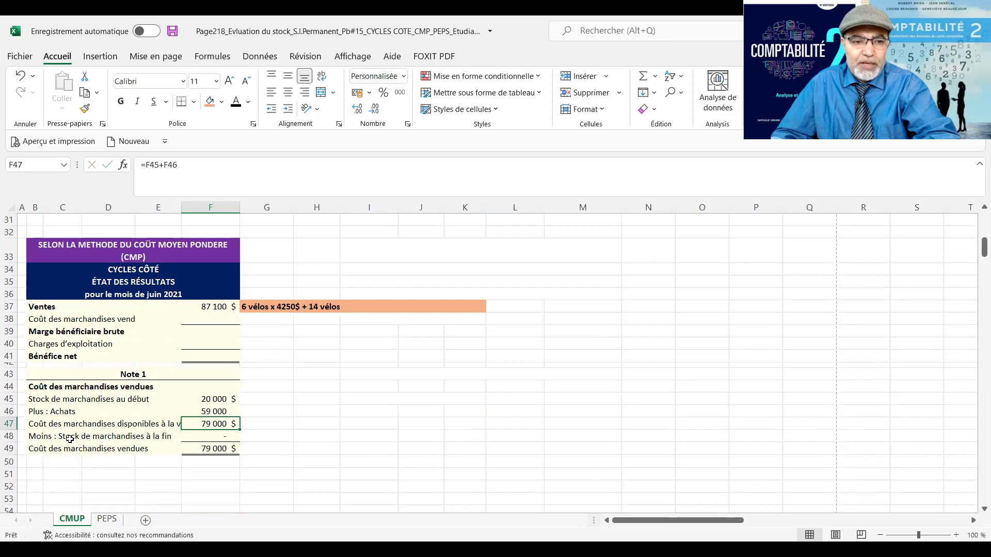
click(199, 437)
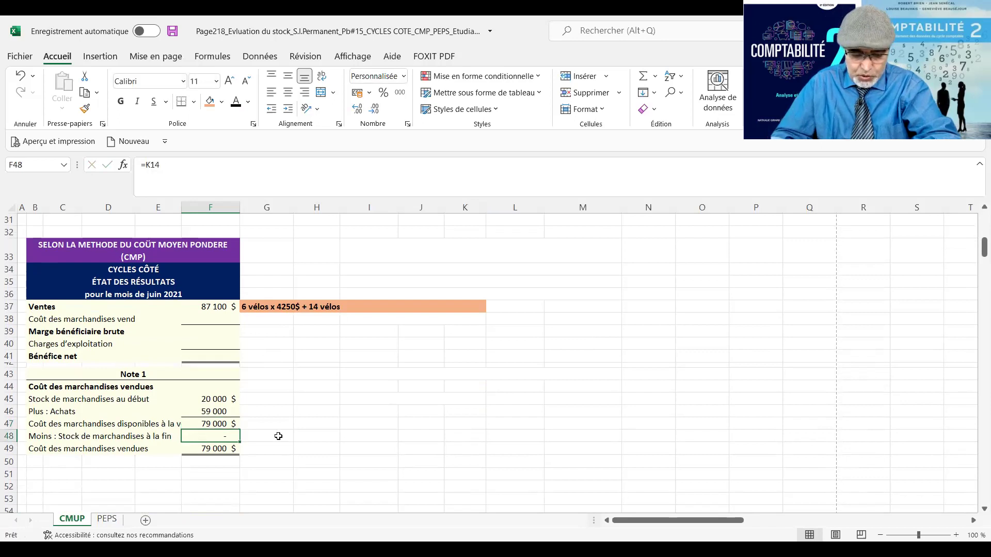
scroll(511, 397, up, 4)
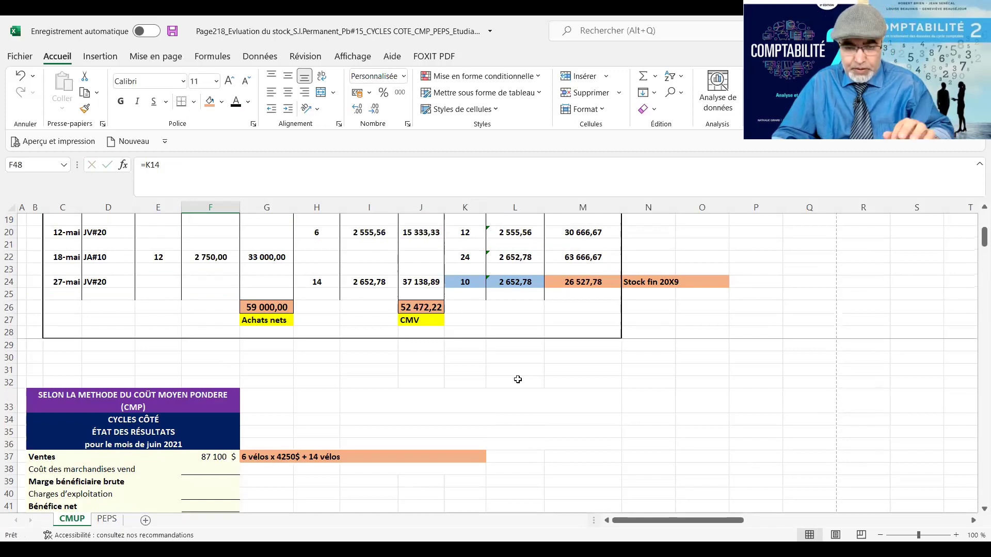
scroll(266, 448, down, 4)
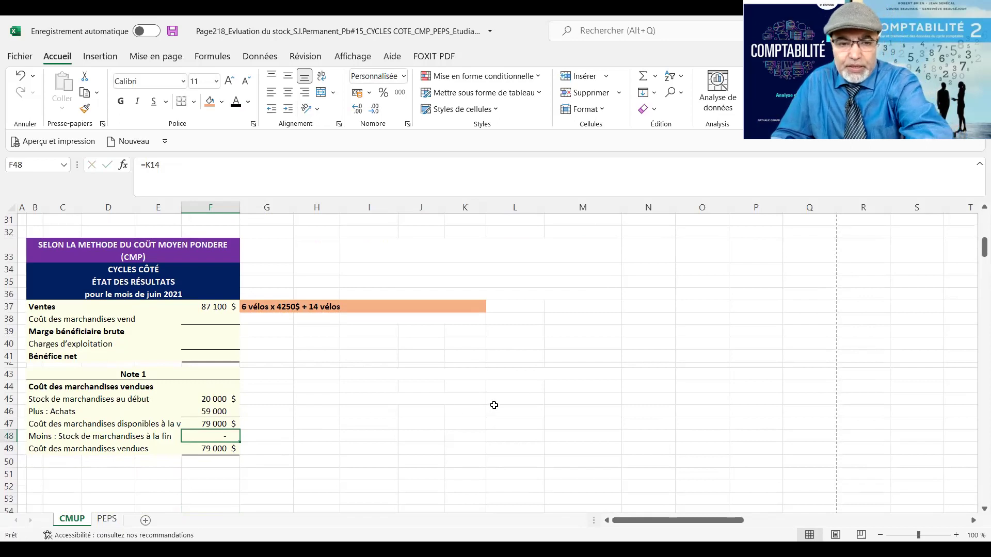
text(=)
scroll(494, 405, up, 4)
click(567, 279)
key(Return)
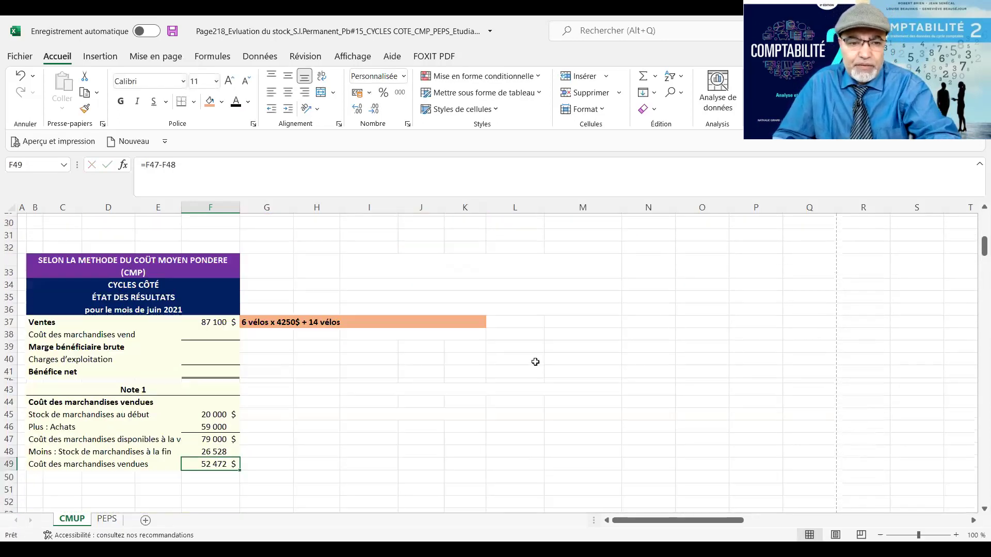
- Give the "Coût des marchandises vendues" row B49:F49 of Note 1 a light orange fill and bold text
scroll(535, 362, down, 1)
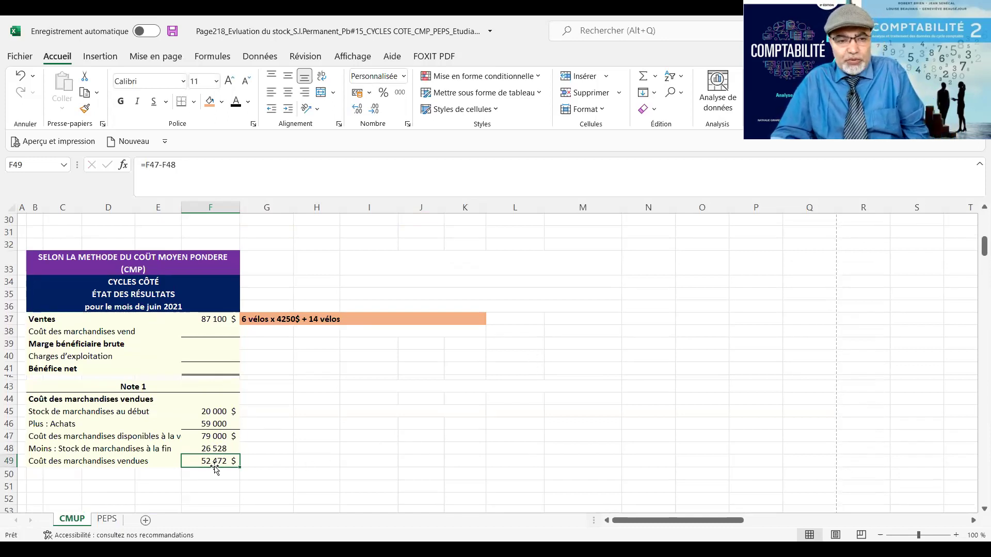
drag(32, 459, 235, 464)
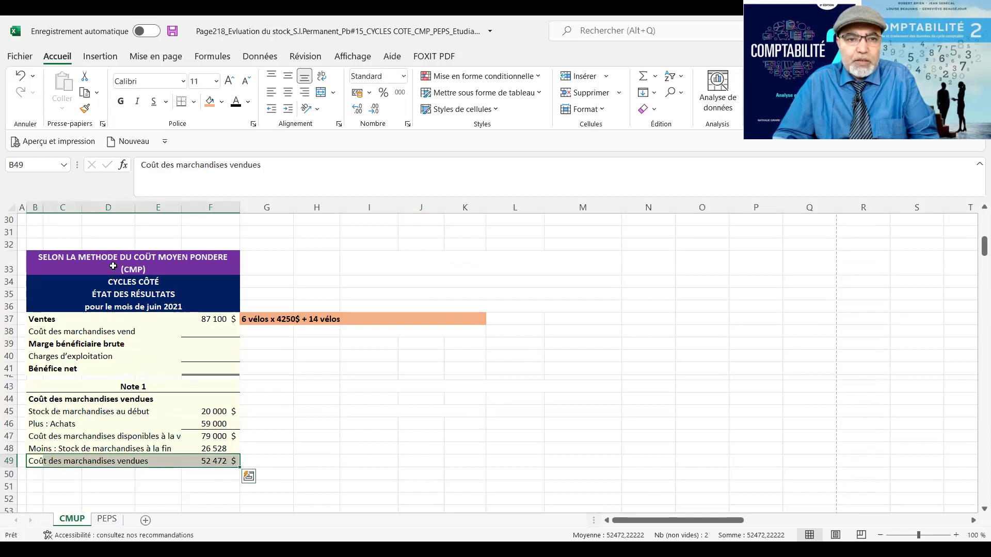
click(209, 101)
click(121, 101)
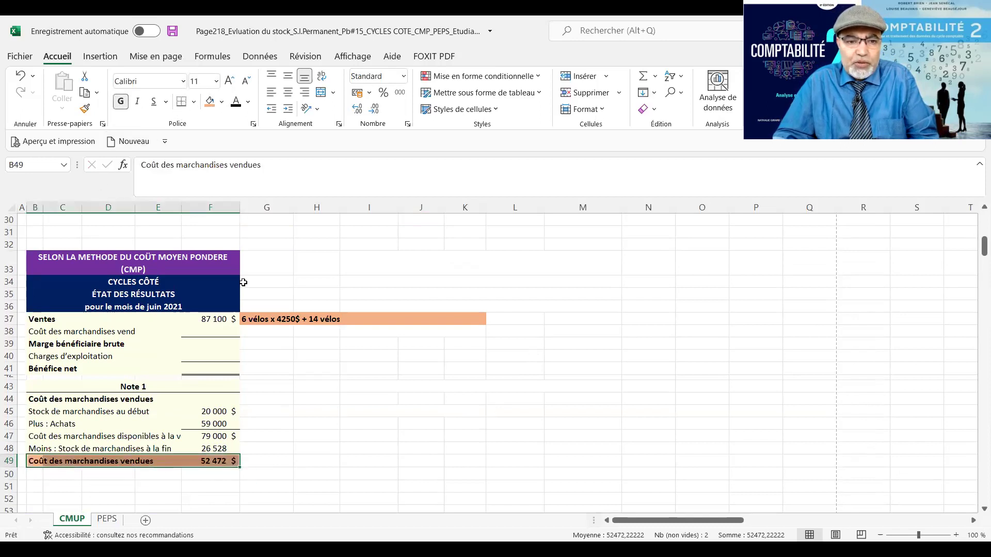
- Link the income statement's cost of goods sold in F38 to Note 1 with =F49 and compare it with the CMV total in J26
scroll(349, 386, up, 1)
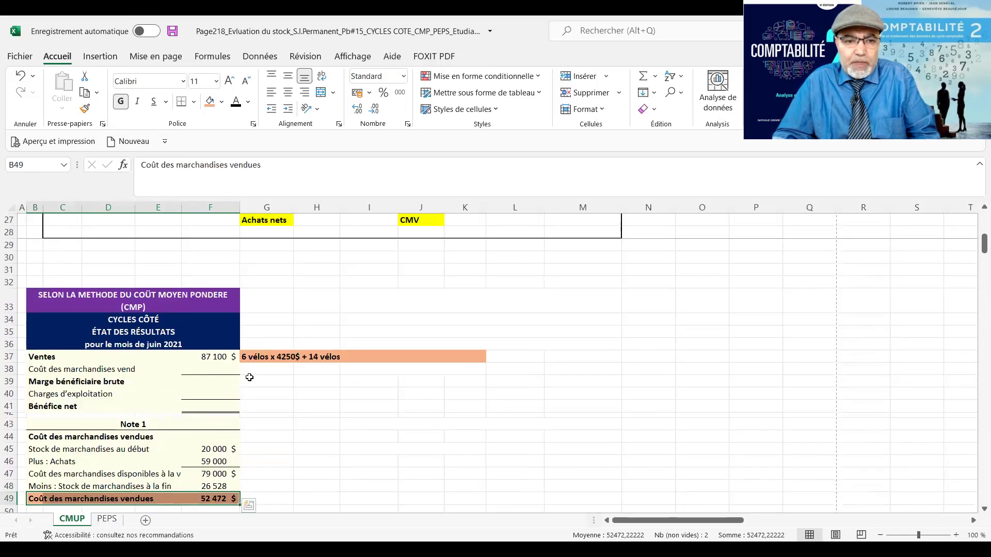
click(214, 369)
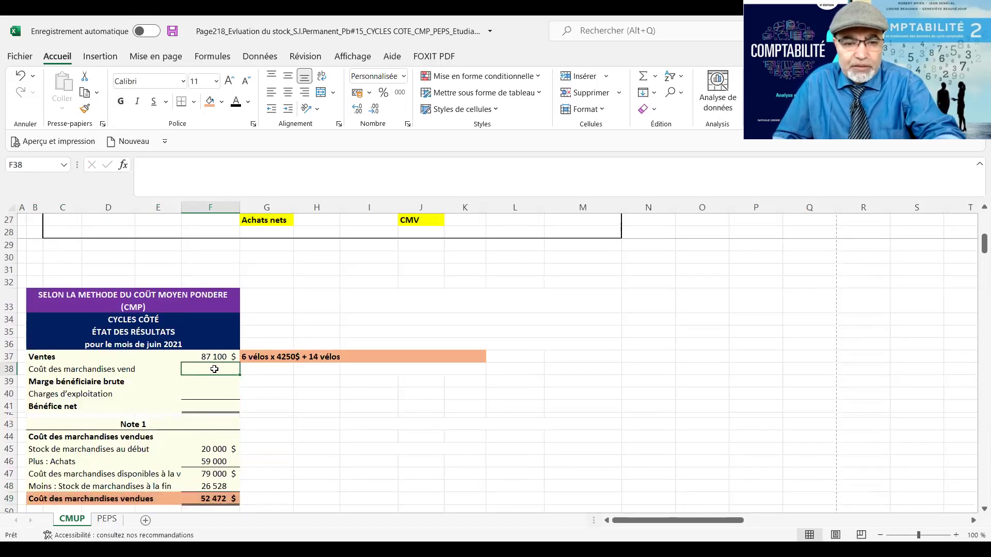
text(=)
scroll(216, 392, down, 2)
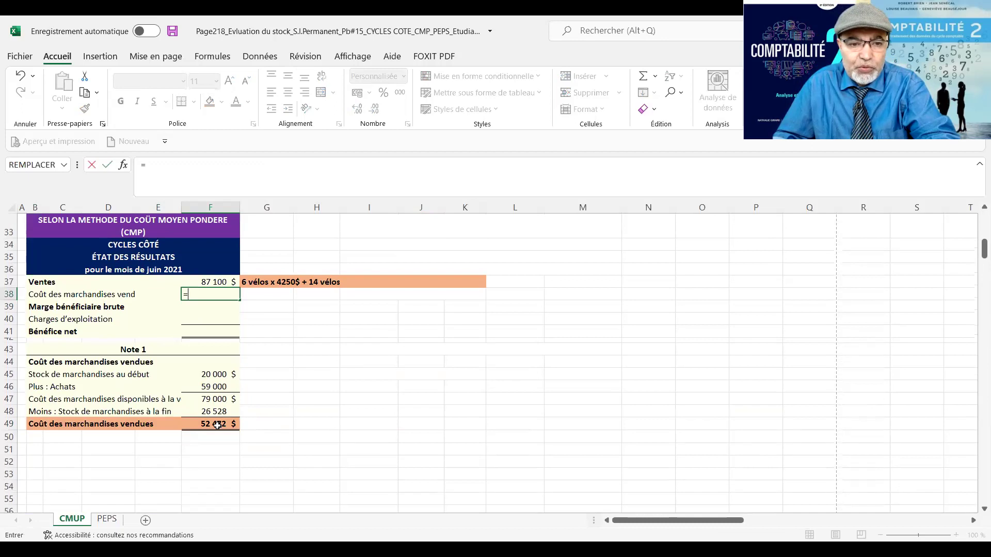
click(218, 425)
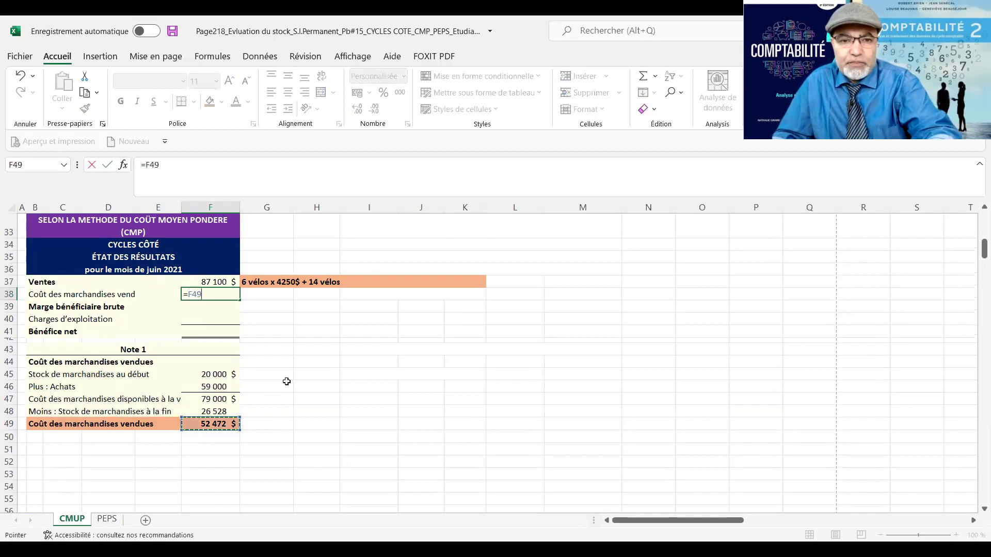
key(Return)
scroll(286, 382, up, 3)
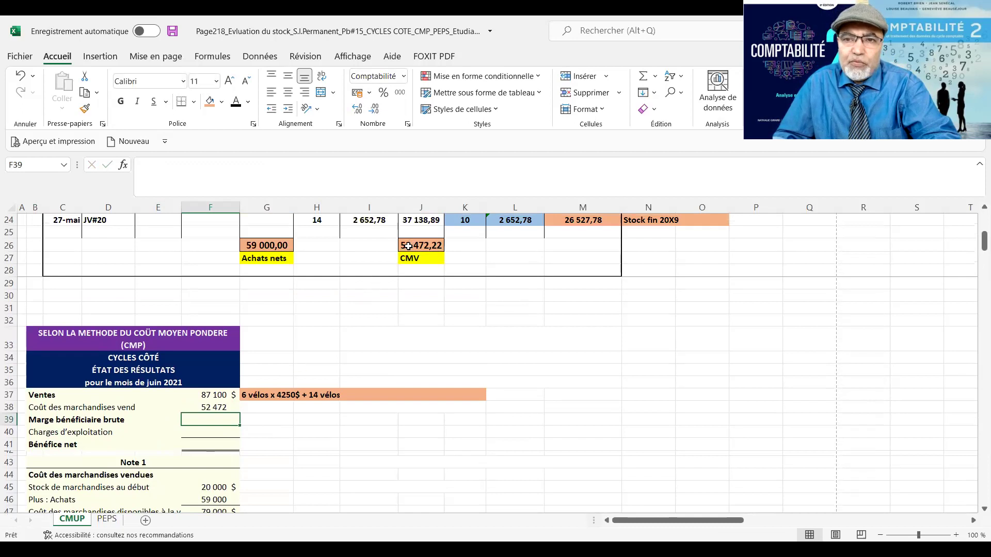
click(408, 246)
scroll(346, 314, down, 3)
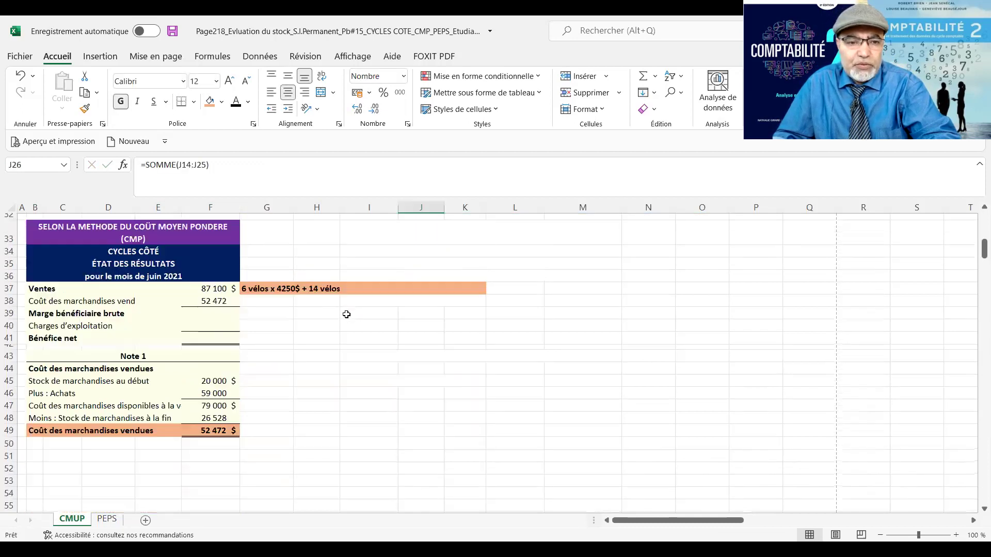
scroll(346, 314, down, 1)
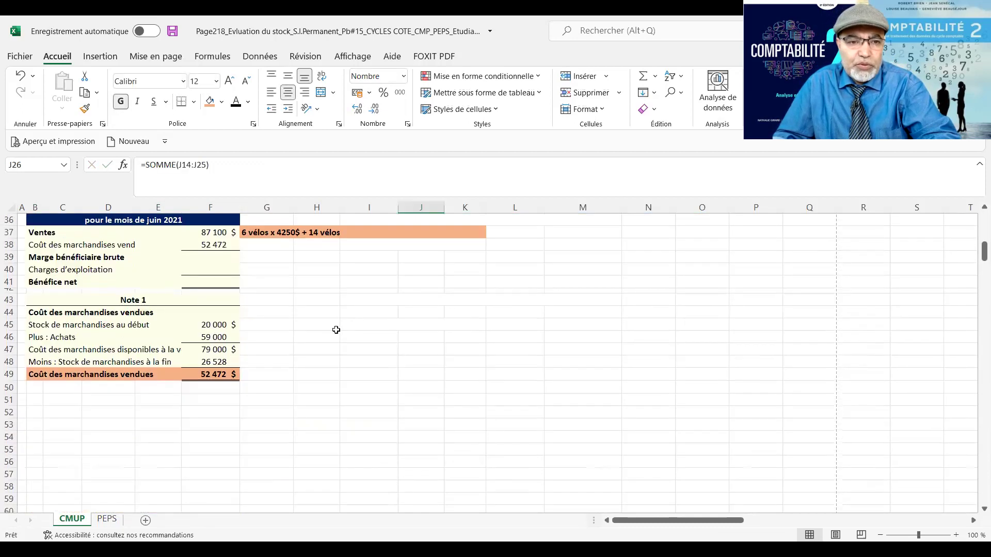
- Compute Marge bénéficiaire brute in F39 with the formula =F37-F38
click(220, 258)
scroll(274, 290, up, 1)
scroll(274, 291, up, 1)
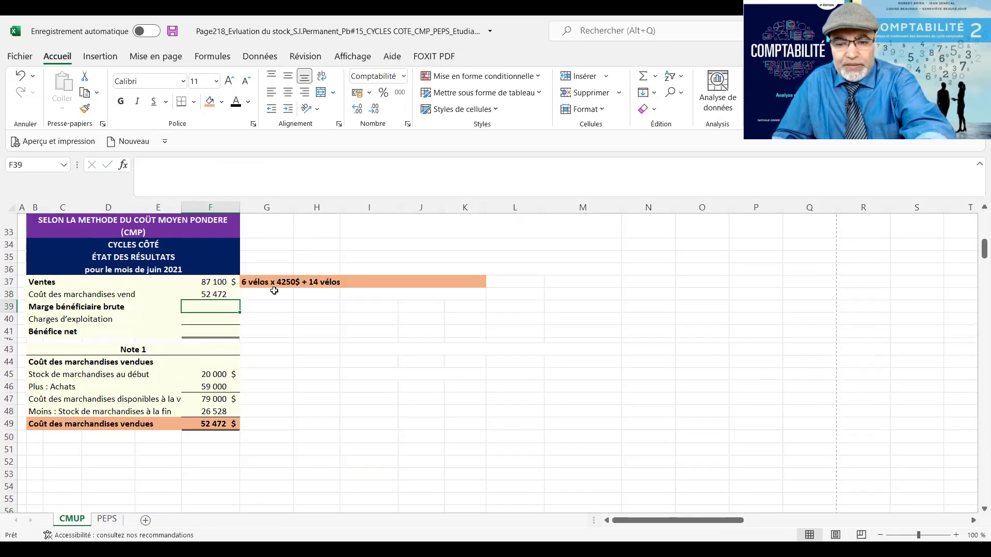
text(=)
click(210, 282)
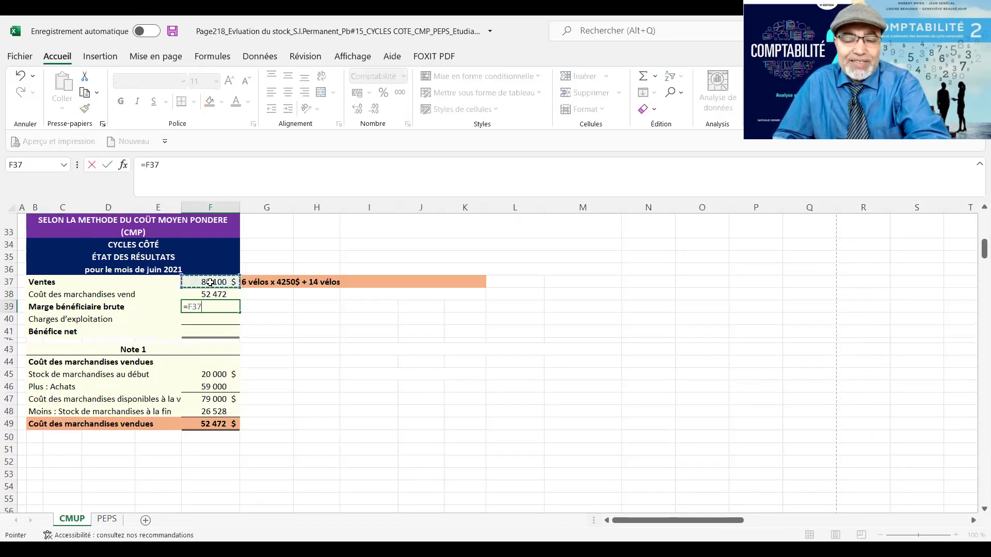
text(-)
click(202, 295)
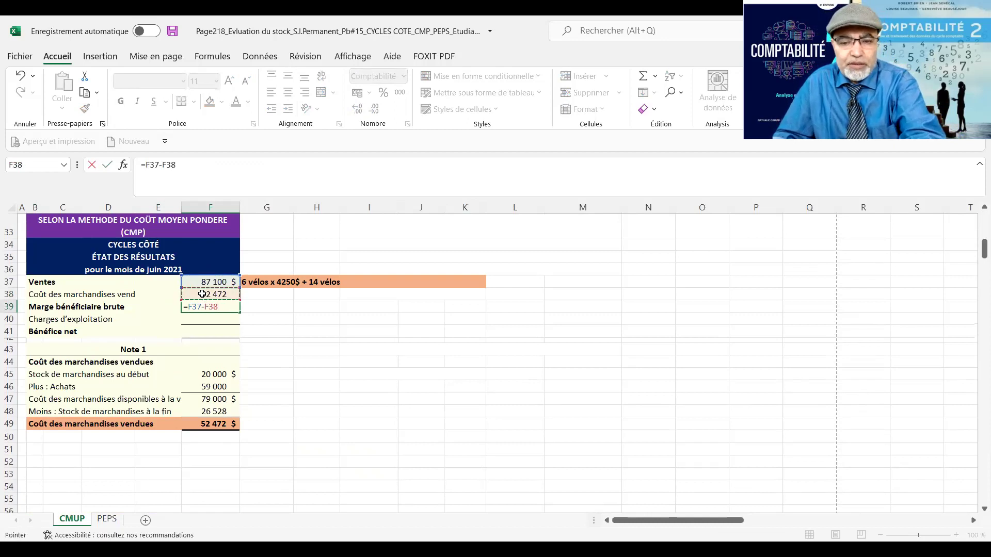
key(Return)
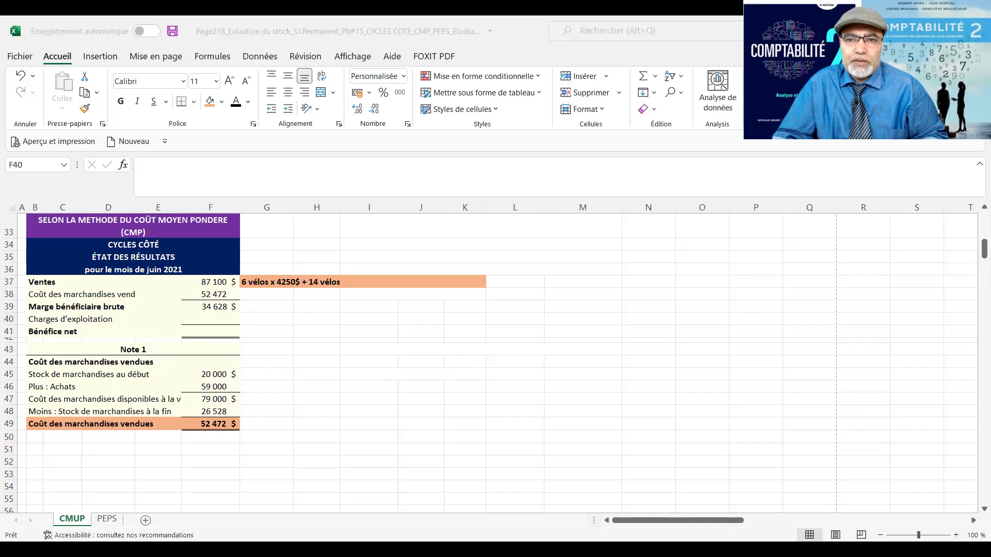
- Enter 16250 as Charges d'exploitation in F40
click(203, 320)
text(16)
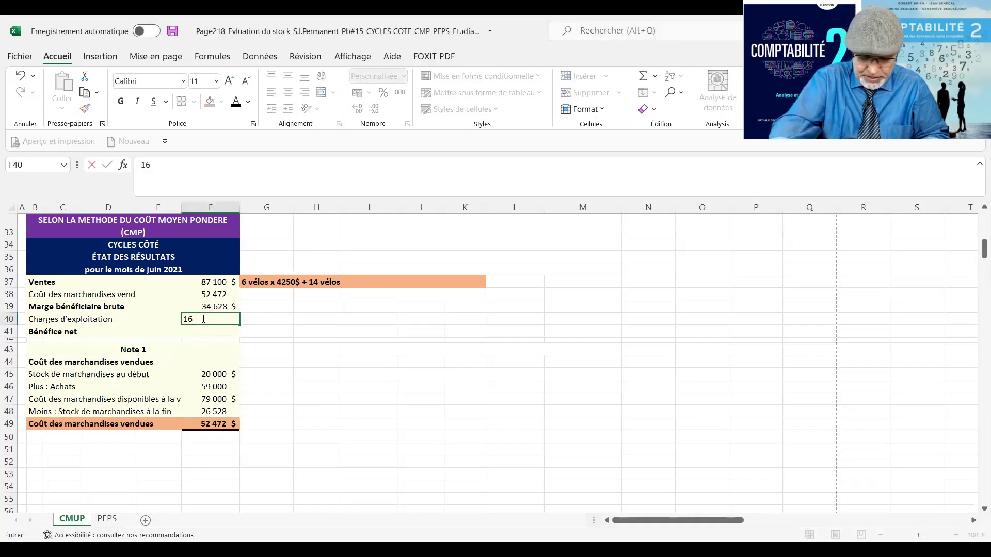
text(250)
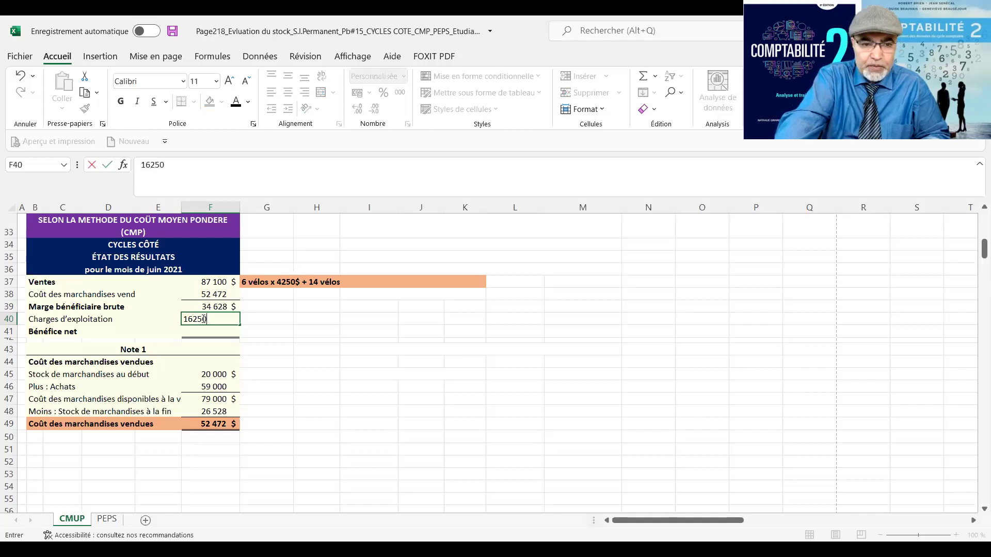
key(Return)
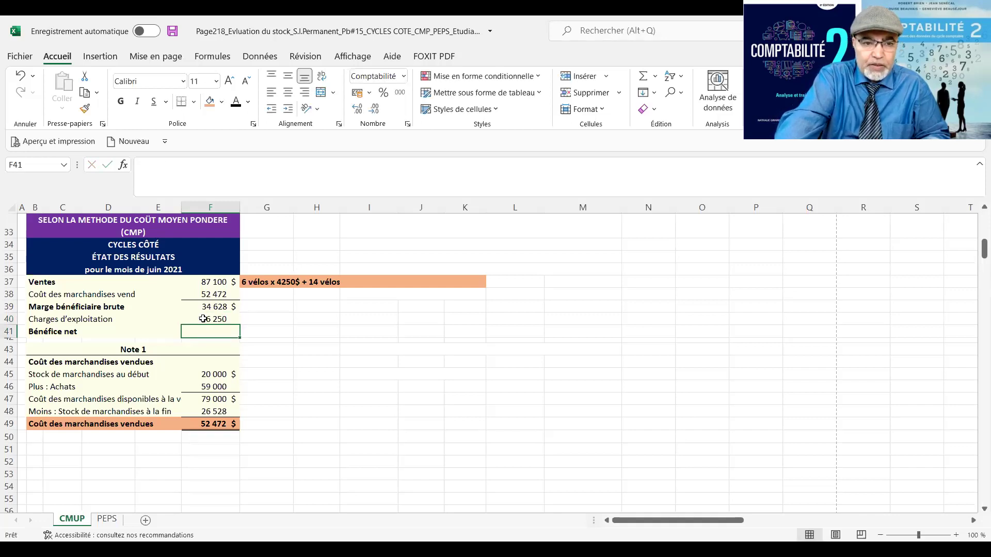
- Compute Bénéfice net in F41 with the formula =F39-F40, and select the cost of goods sold in F49
text(=)
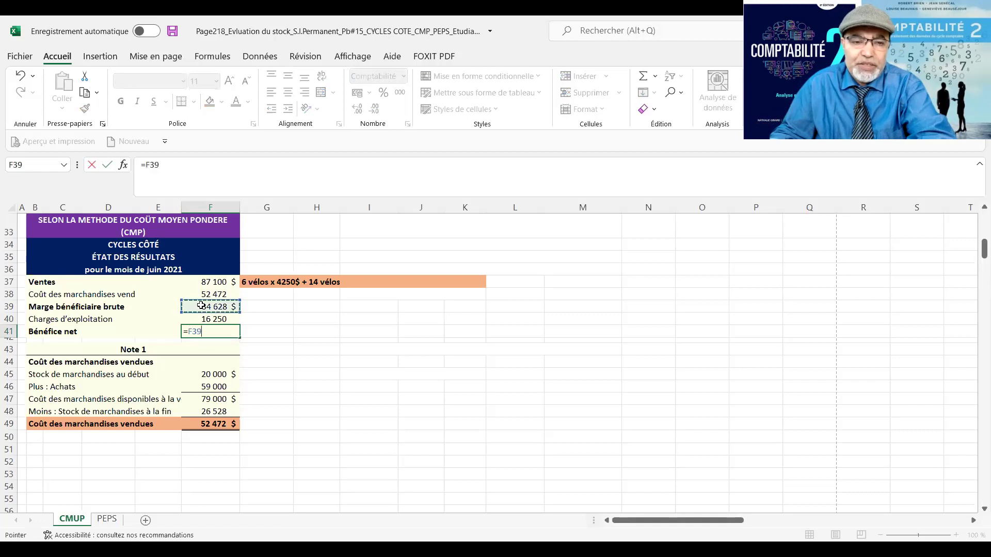
text(-)
click(202, 318)
key(Return)
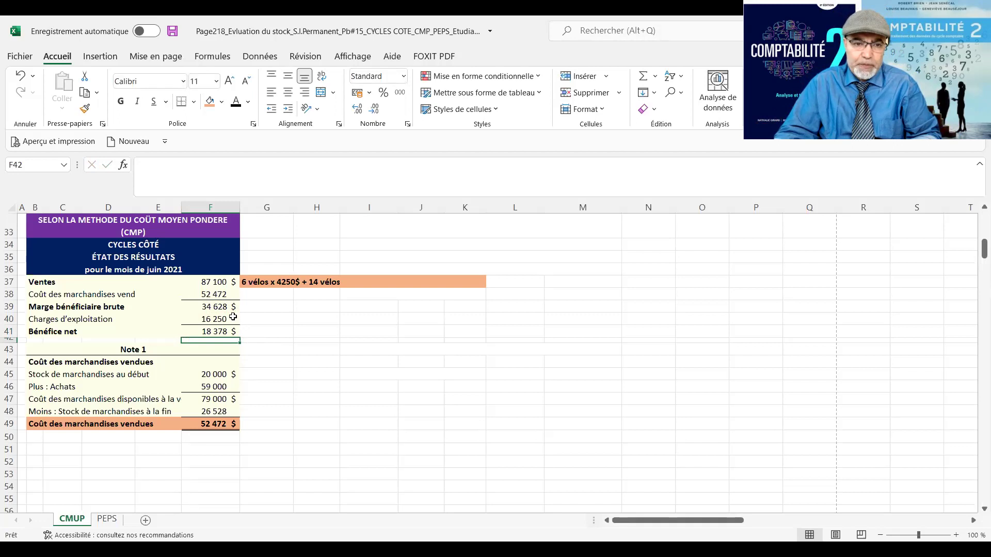
click(199, 424)
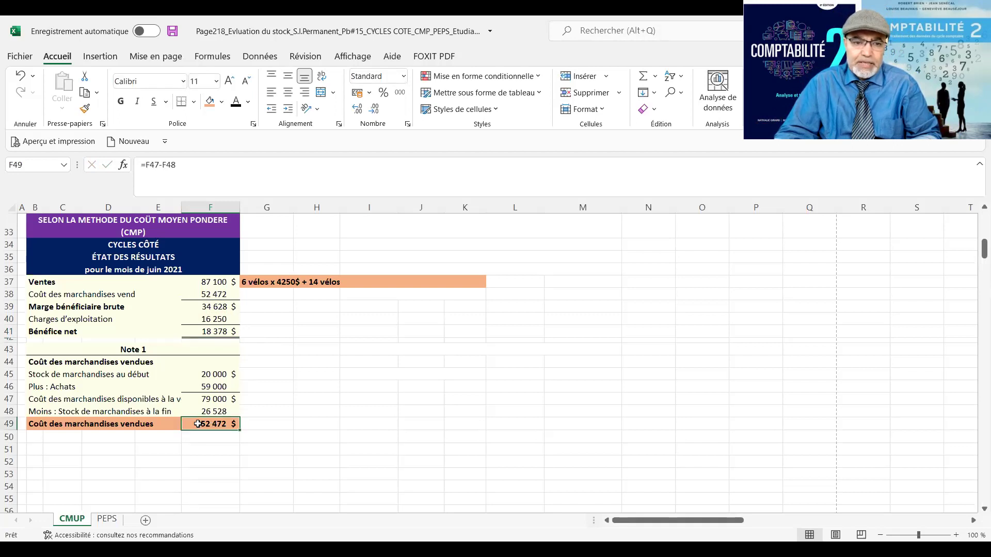